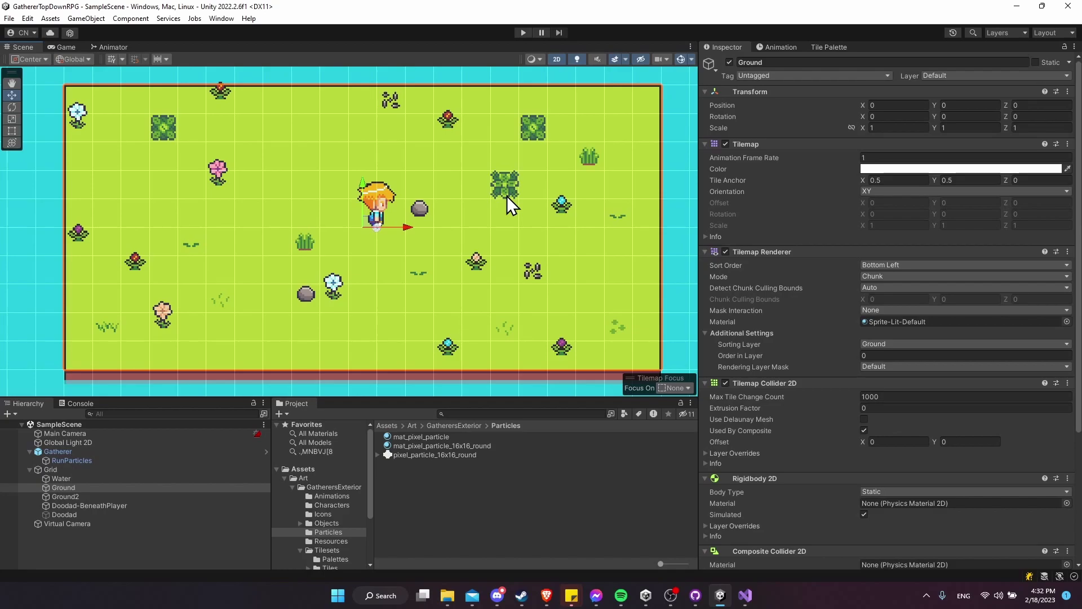
# Step: Open the Gatherer prefab for editing from the SampleScene hierarchy and frame the character closely
pyautogui.scroll(4, 470, 215)
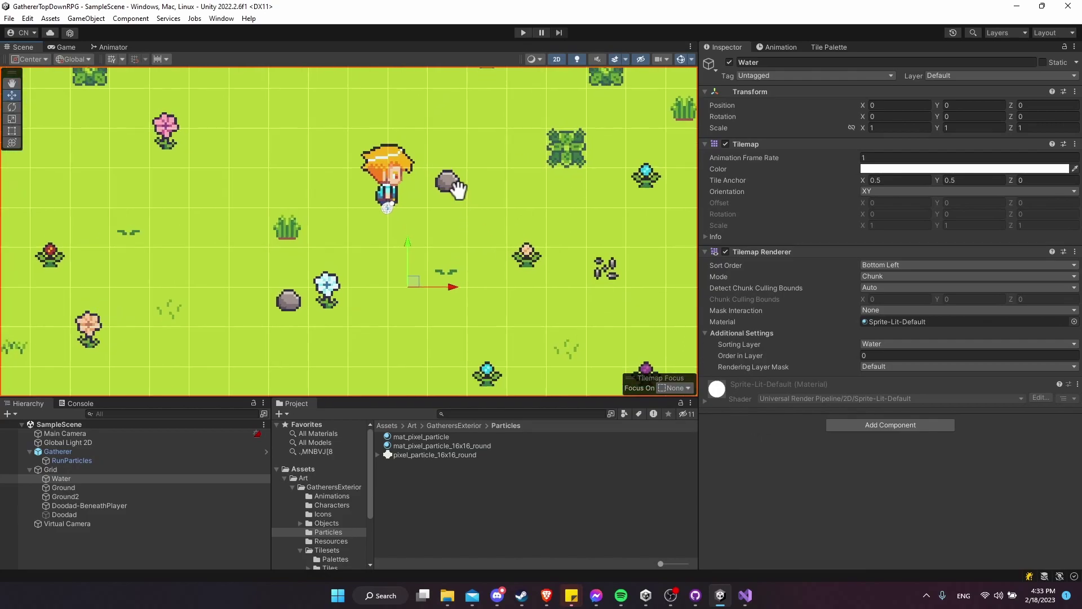
pyautogui.moveTo(456, 186); pyautogui.dragTo(456, 209, button='middle')
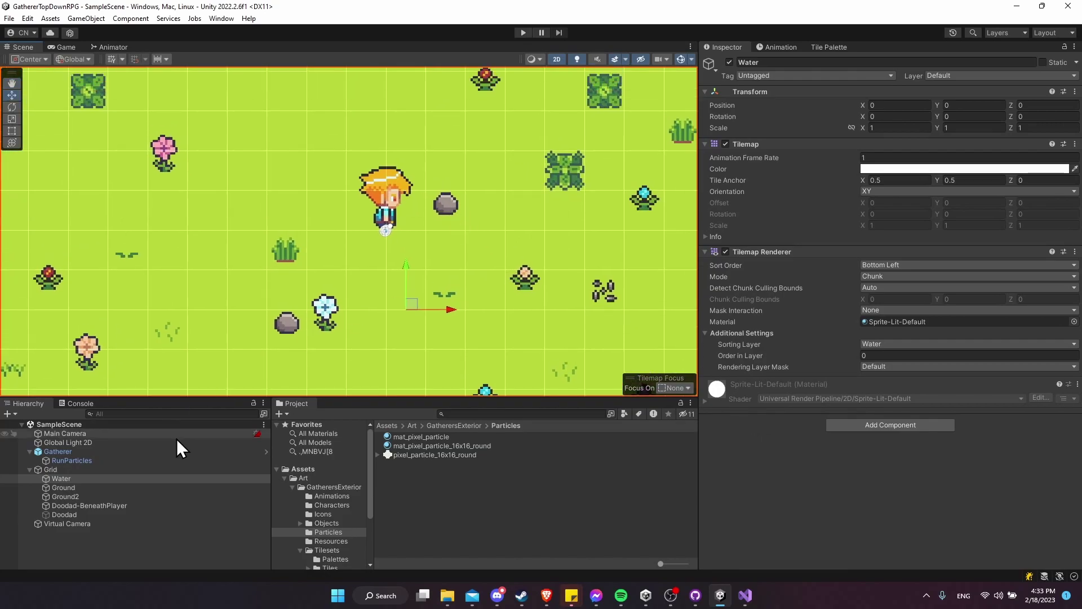
pyautogui.click(265, 451)
pyautogui.scroll(6, 443, 141)
pyautogui.moveTo(432, 204); pyautogui.dragTo(432, 162, button='middle')
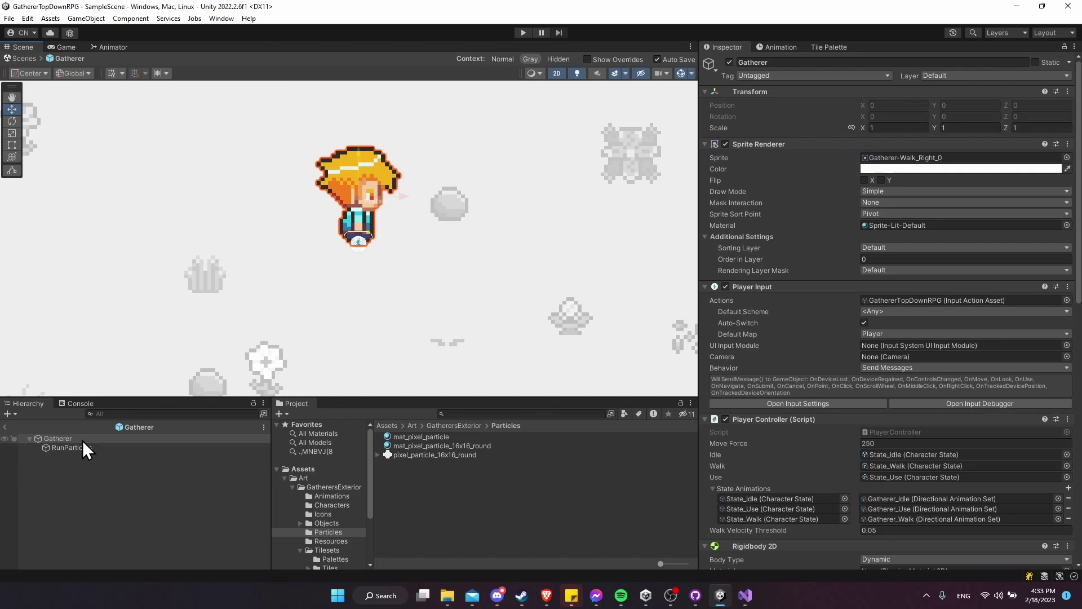
# Step: Create an empty child object named Tool under the Gatherer root object
pyautogui.rightClick(122, 440)
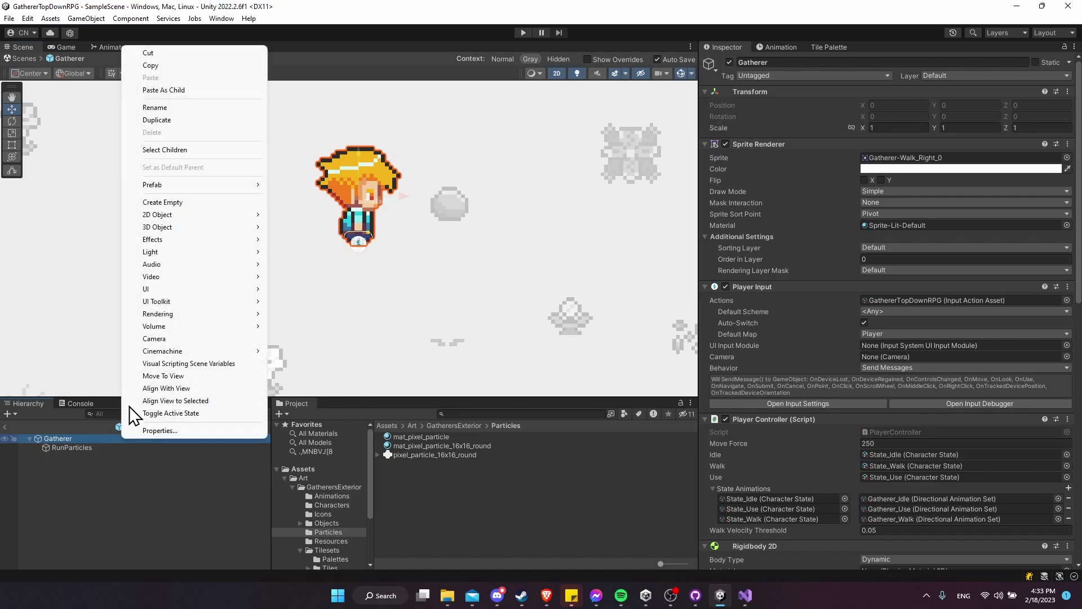
pyautogui.click(195, 201)
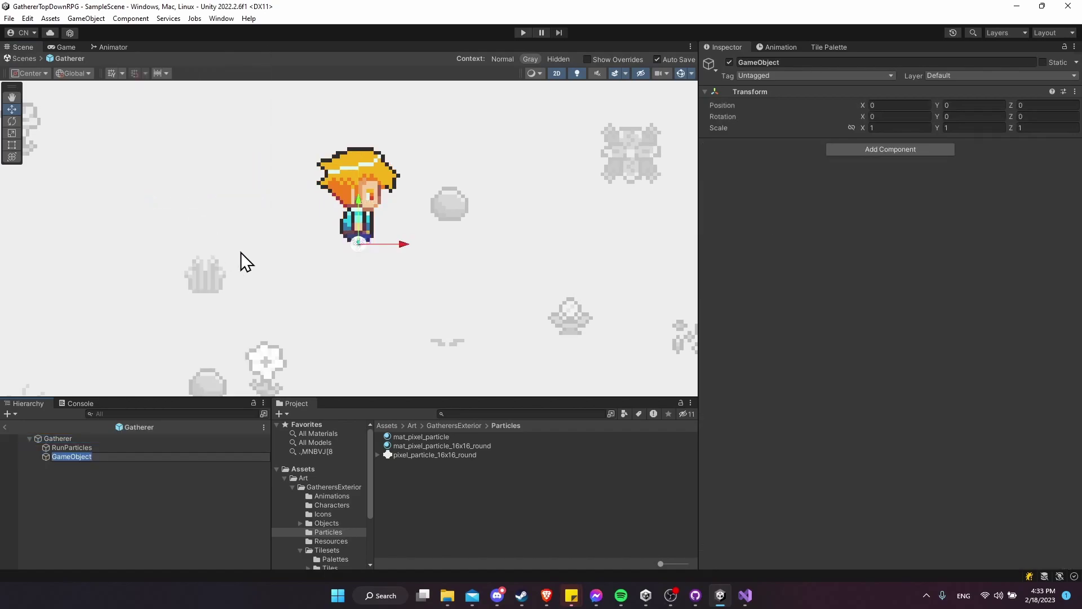
pyautogui.write('Tool')
pyautogui.press('Return')
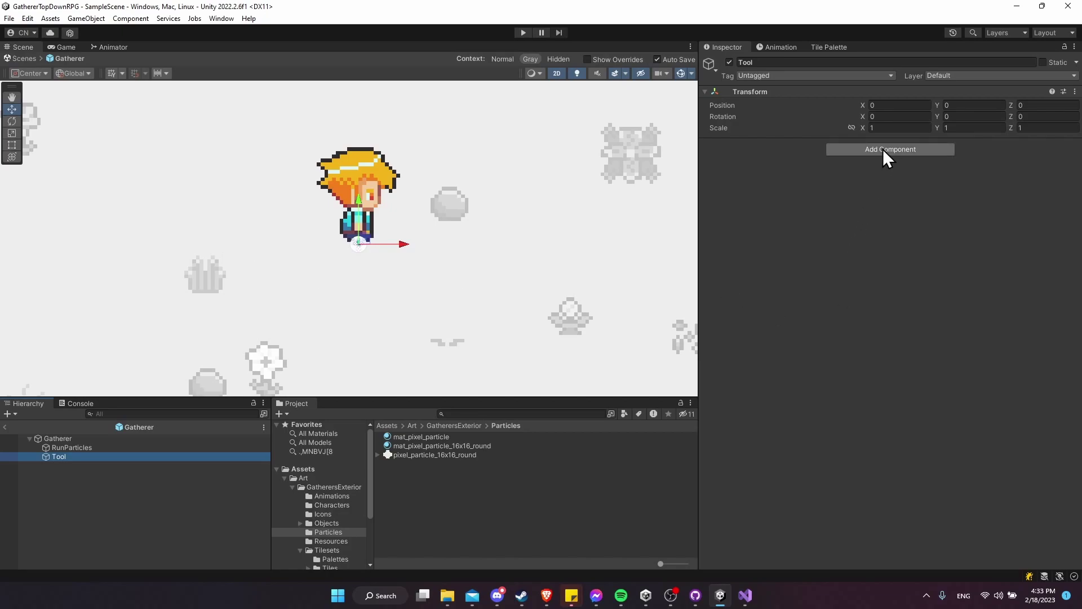
# Step: Add a Sprite Renderer component to the Tool object
pyautogui.click(848, 154)
pyautogui.write('sprite ren')
pyautogui.press('Return')
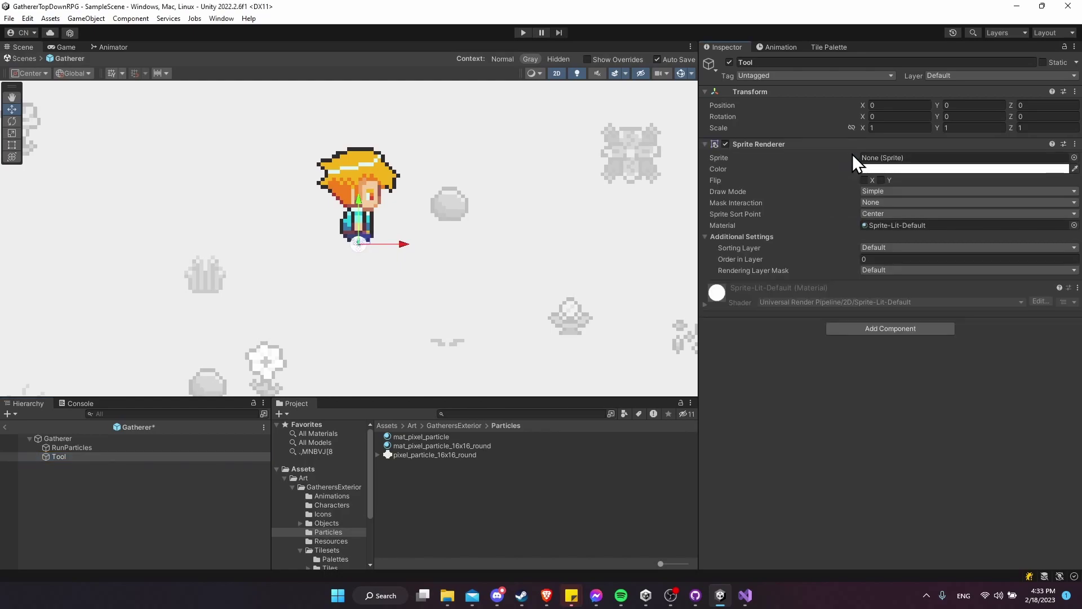
# Step: Assign the axe_copper sprite from the GatherersExterior Tools folder to the Tool object's Sprite Renderer
pyautogui.scroll(-3, 349, 475)
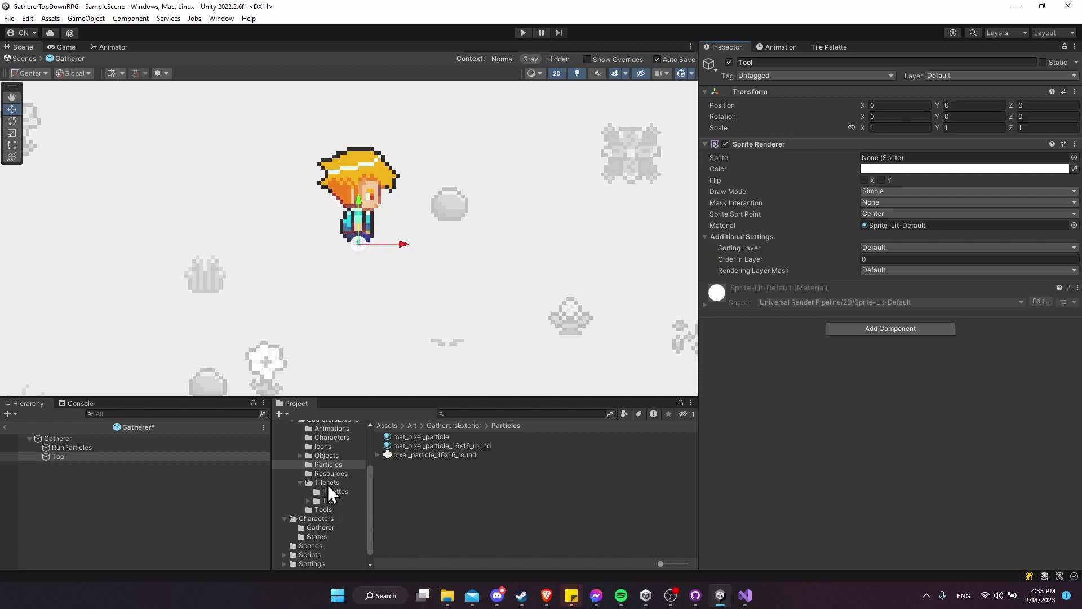
pyautogui.click(336, 508)
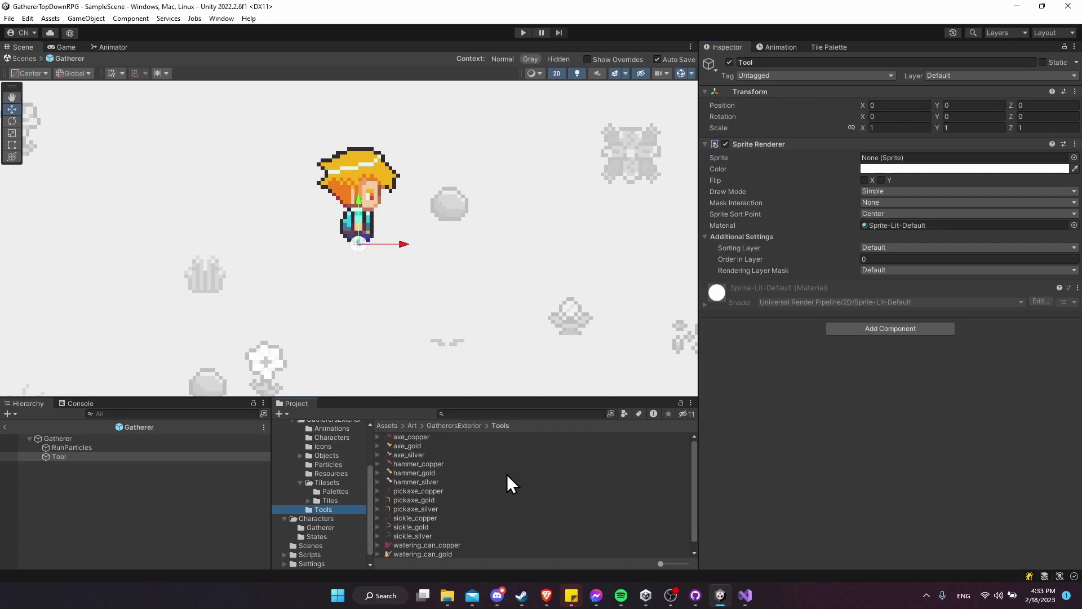
pyautogui.click(377, 438)
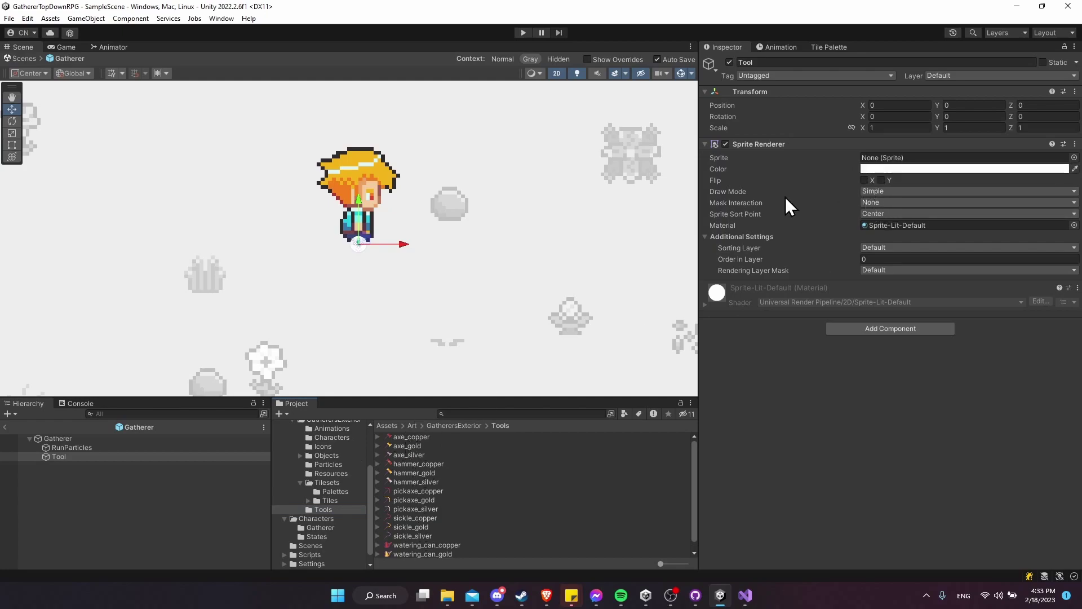
pyautogui.moveTo(412, 437); pyautogui.dragTo(940, 164)
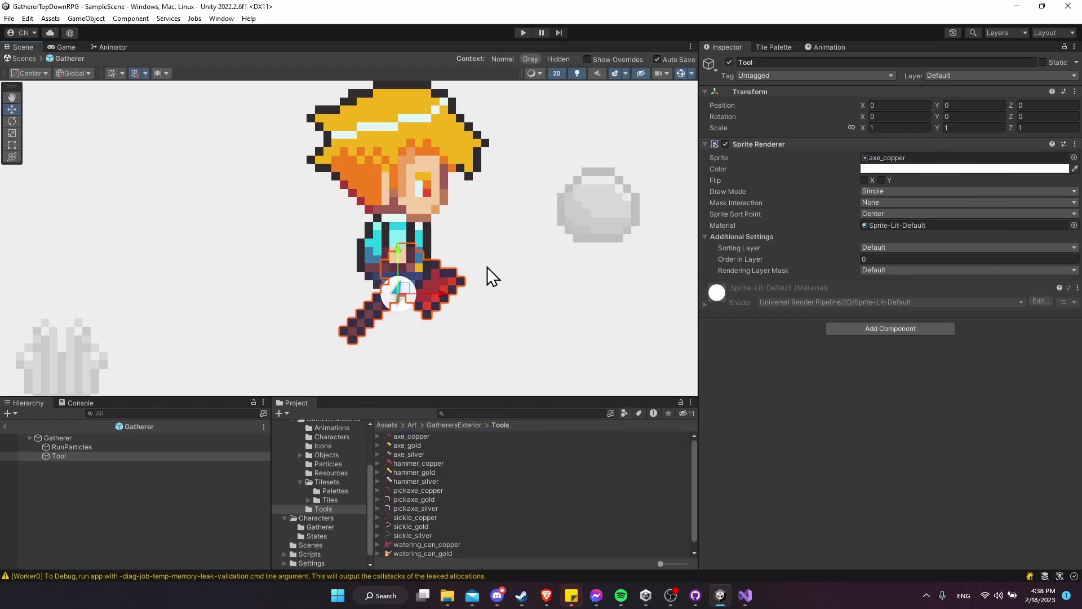
# Step: Move the Tool object so the axe handle sits at the character's hand, at about X 0.06, Y 0.085
pyautogui.moveTo(487, 266); pyautogui.dragTo(456, 266, button='middle')
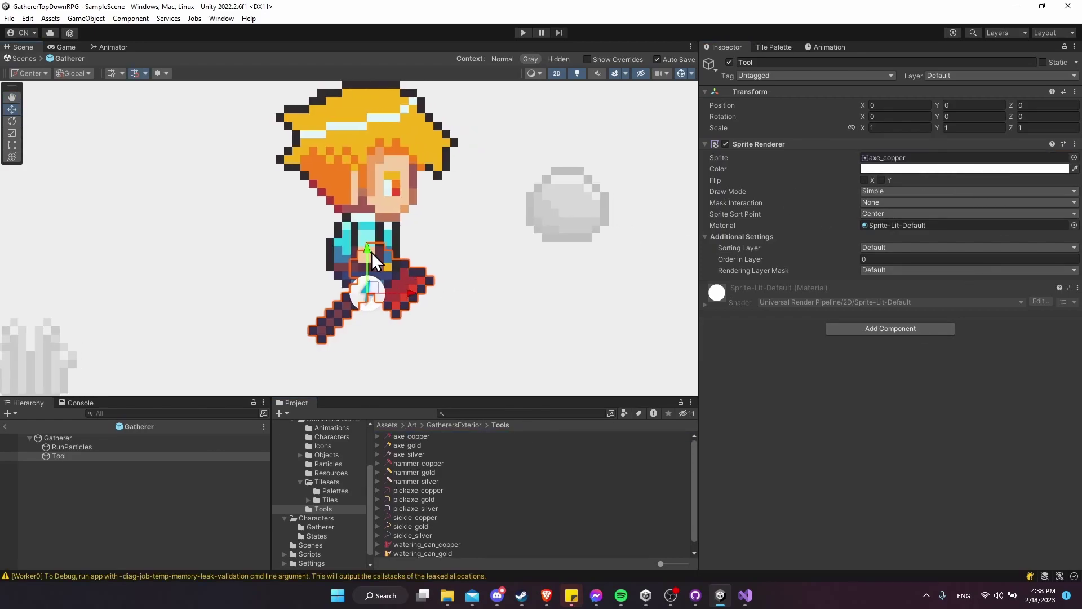
pyautogui.moveTo(368, 257); pyautogui.dragTo(350, 255, button='middle')
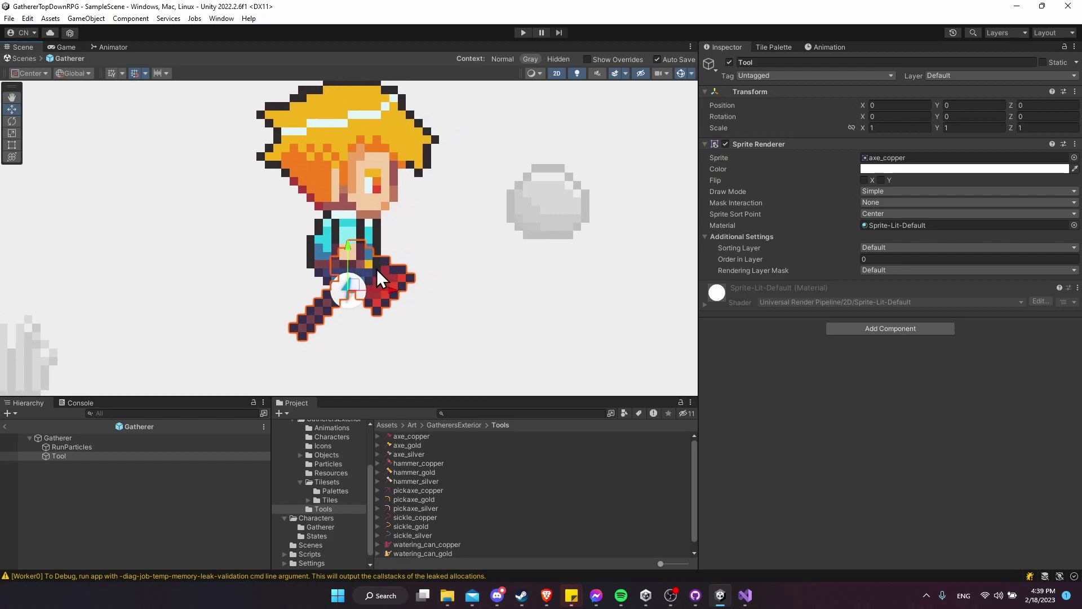
pyautogui.click(109, 456)
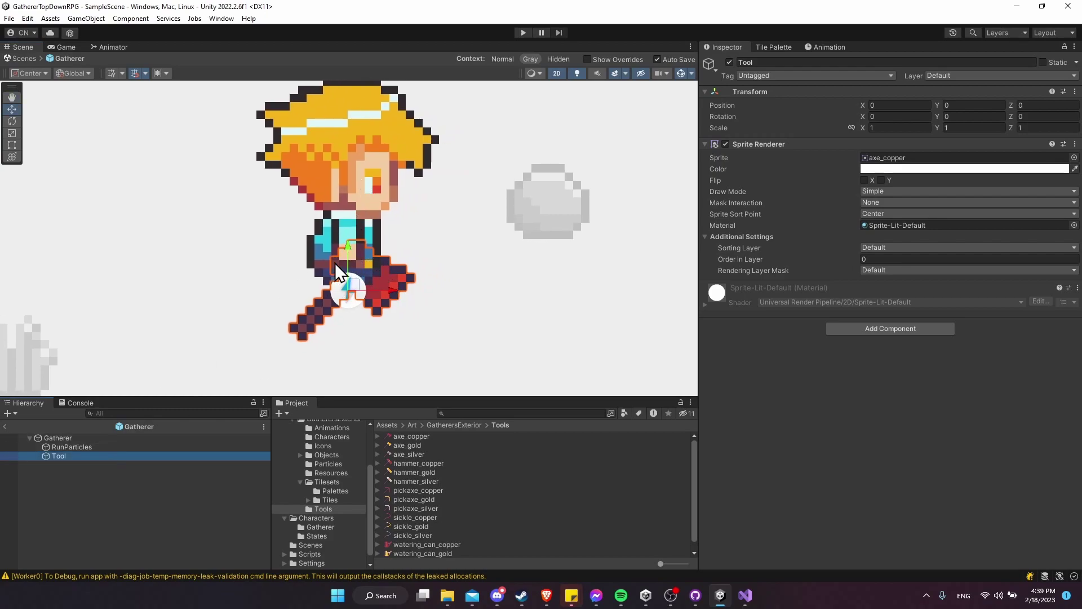
pyautogui.moveTo(347, 248); pyautogui.dragTo(368, 173)
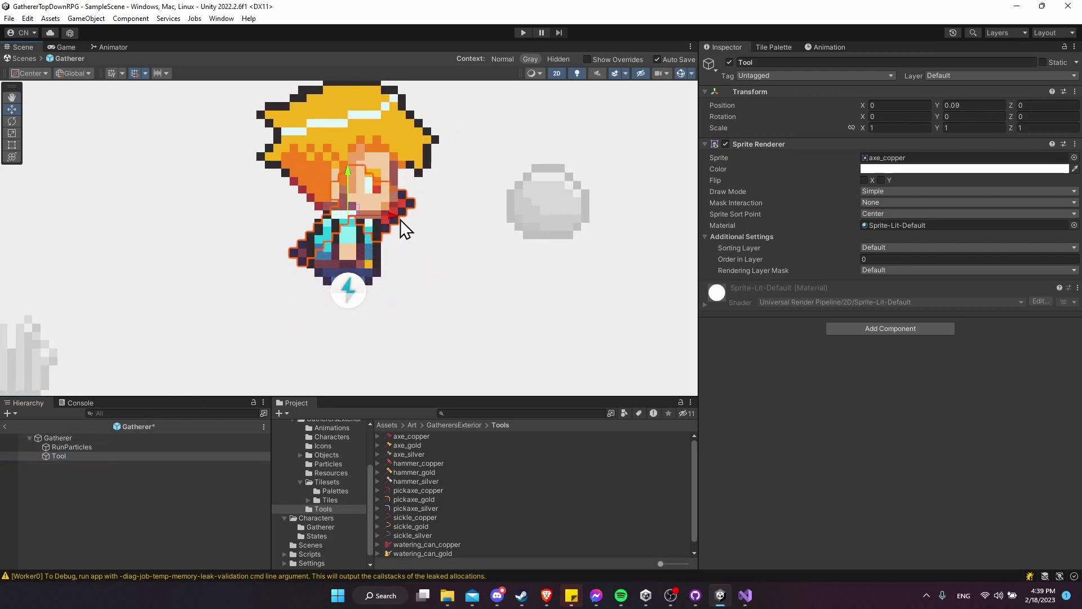
pyautogui.moveTo(388, 214); pyautogui.dragTo(397, 178)
pyautogui.click(353, 179)
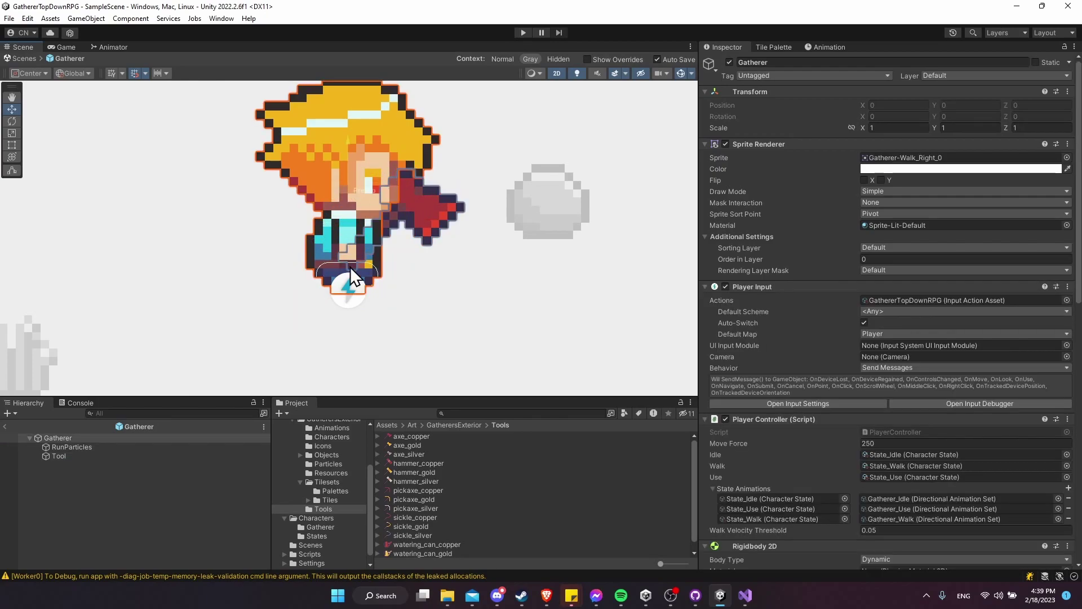
pyautogui.click(418, 206)
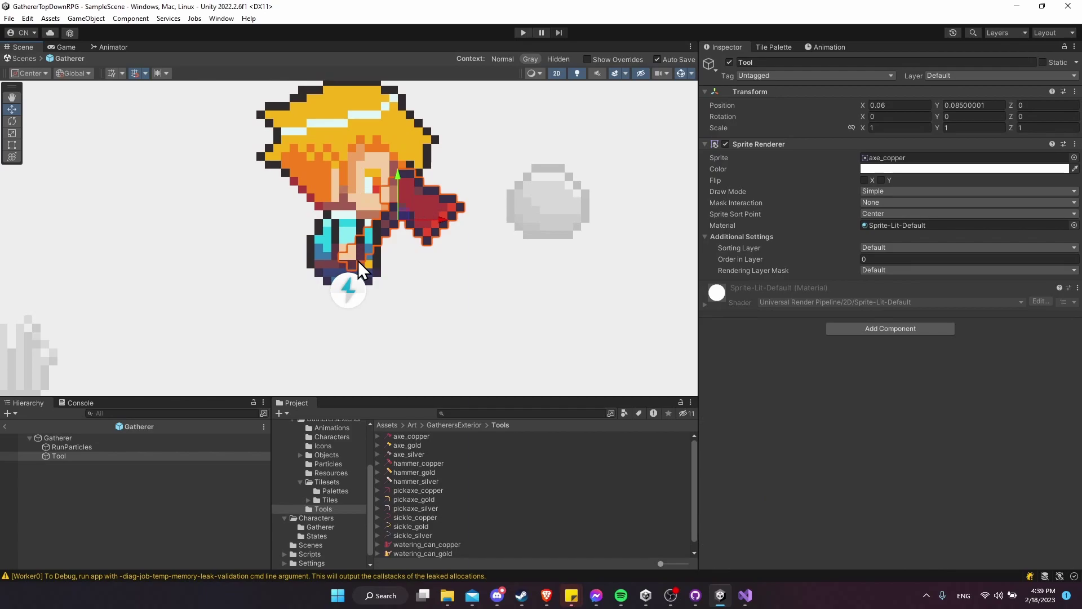
pyautogui.click(450, 243)
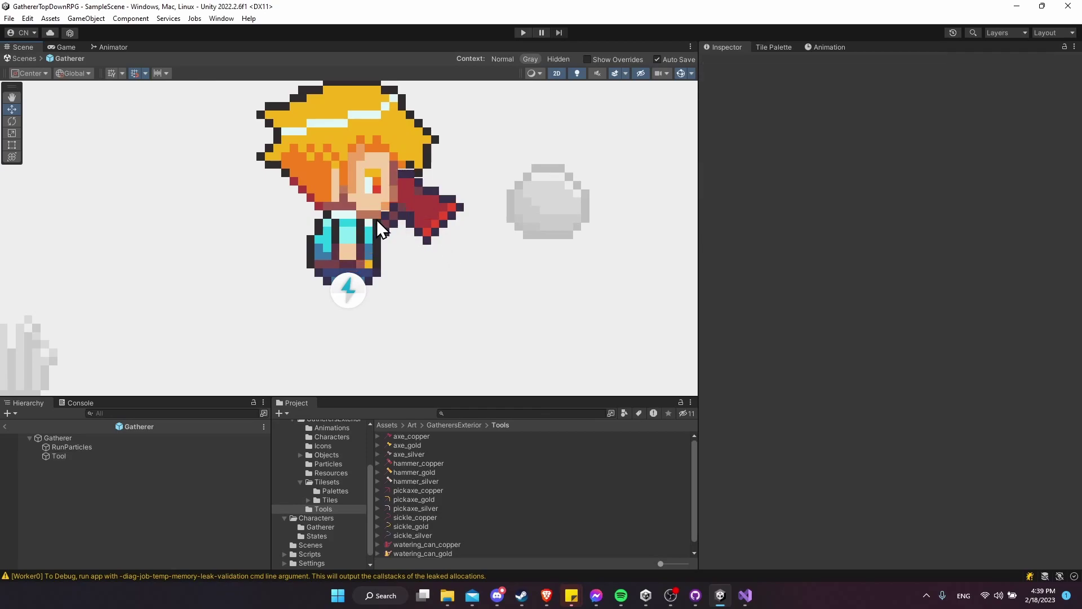
pyautogui.click(395, 218)
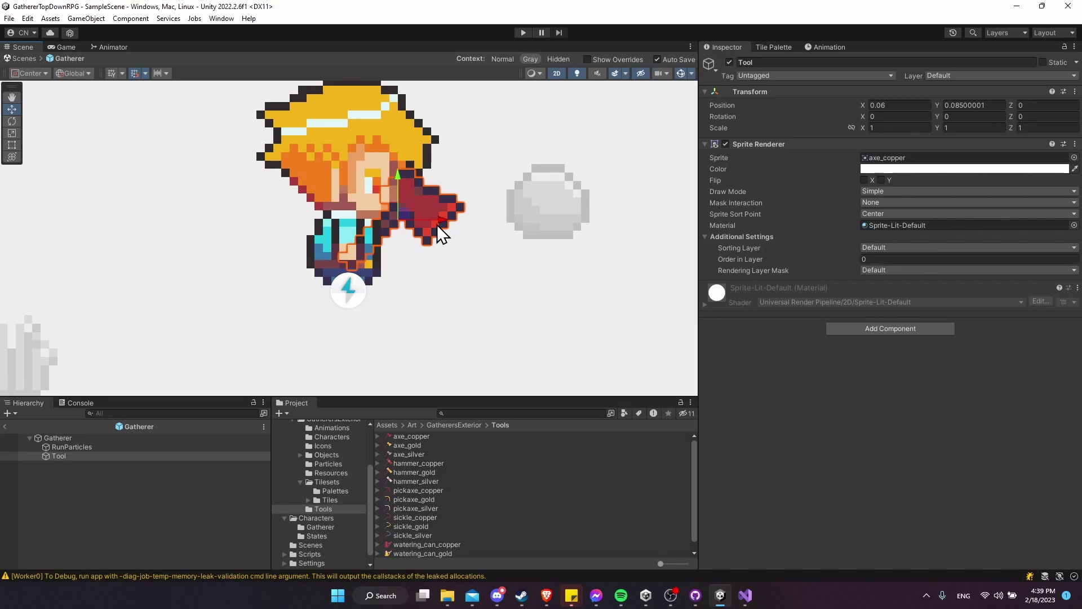
pyautogui.click(410, 275)
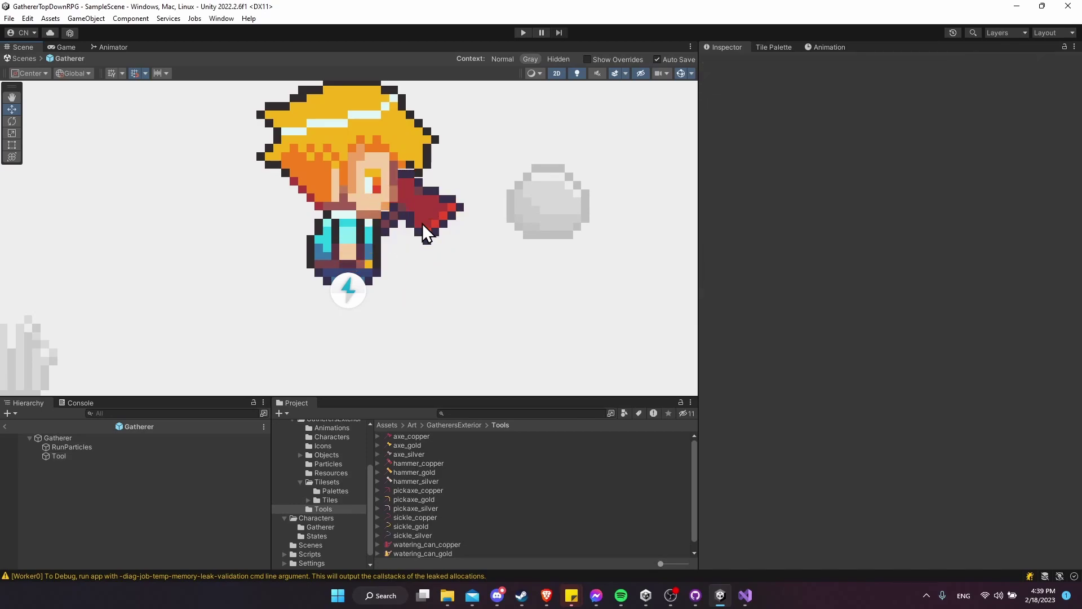
# Step: Add a Box Collider 2D component to the Tool object
pyautogui.click(434, 217)
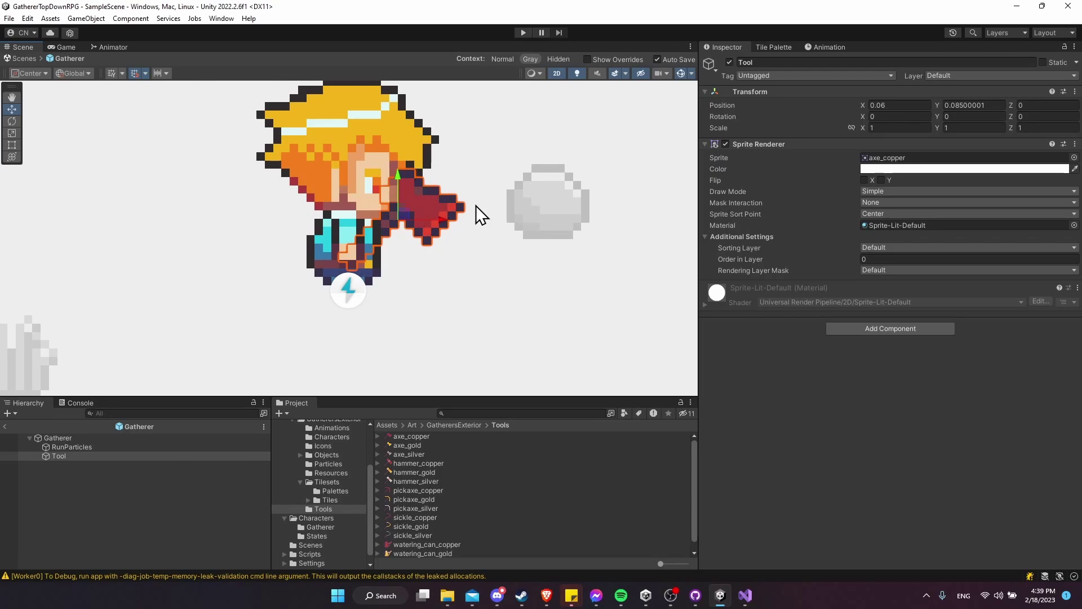
pyautogui.click(885, 327)
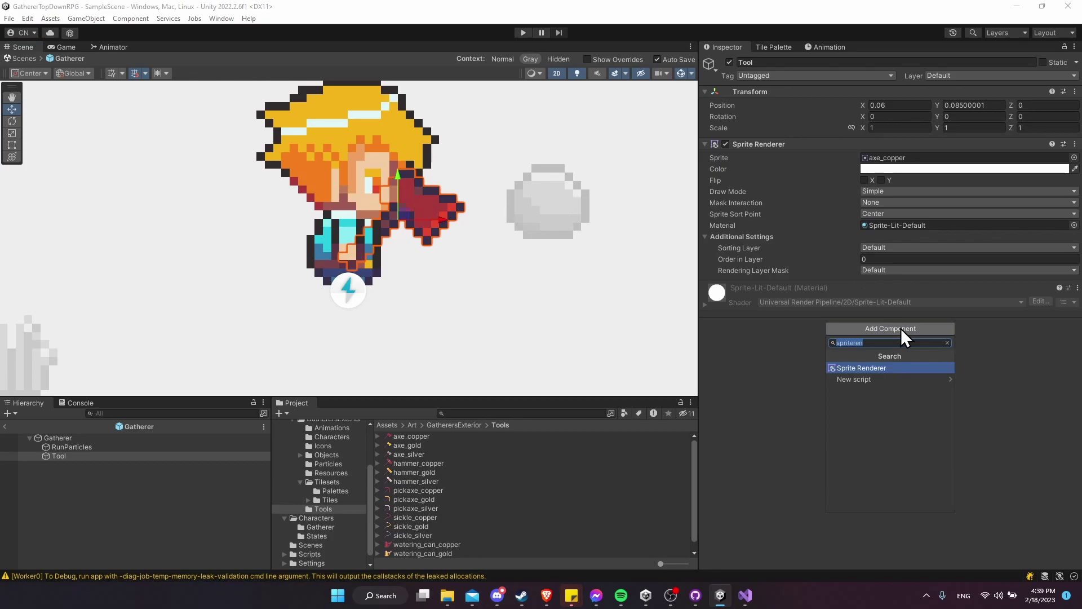
pyautogui.write('box')
pyautogui.press('Down')
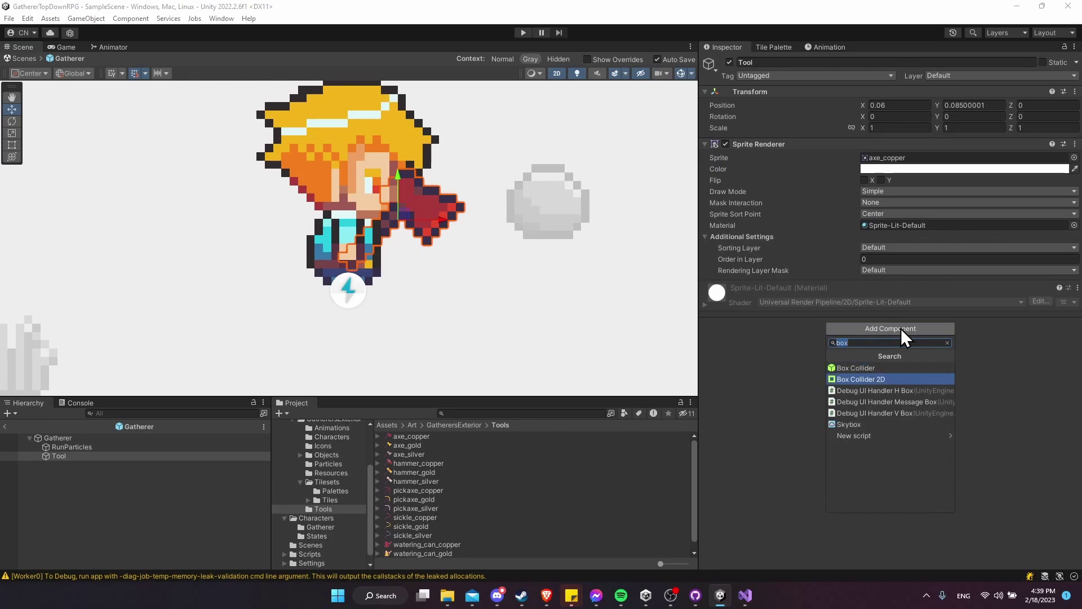
pyautogui.press('Return')
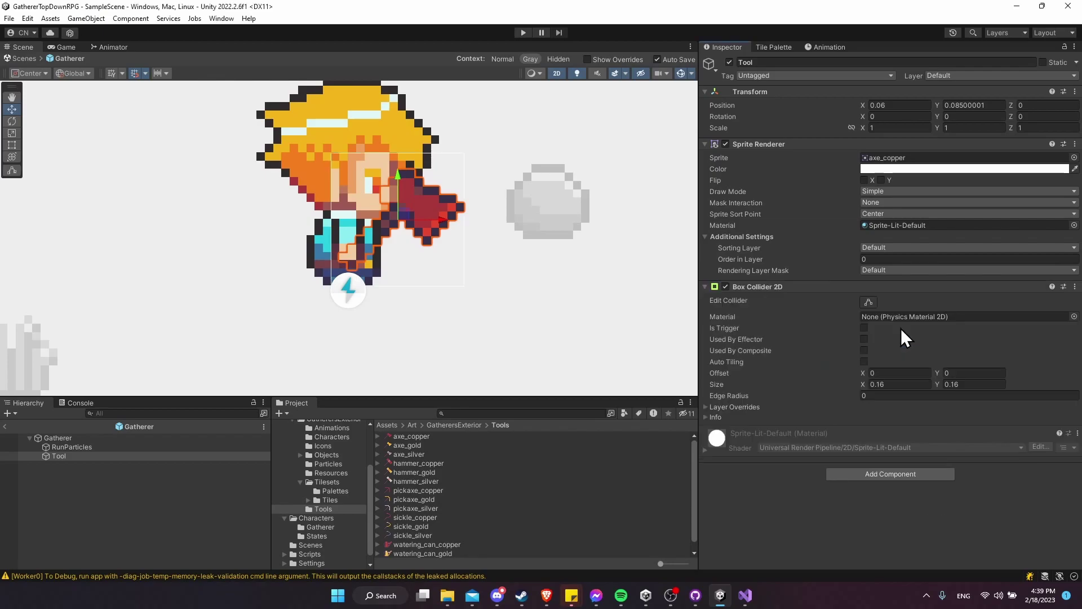
# Step: Reshape the box collider around the axe head, about 0.07 by 0.074 in size with an offset of about 0.045, 0.005
pyautogui.click(868, 303)
pyautogui.moveTo(331, 223); pyautogui.dragTo(380, 220)
pyautogui.moveTo(422, 154); pyautogui.dragTo(423, 168)
pyautogui.moveTo(420, 288); pyautogui.dragTo(429, 249)
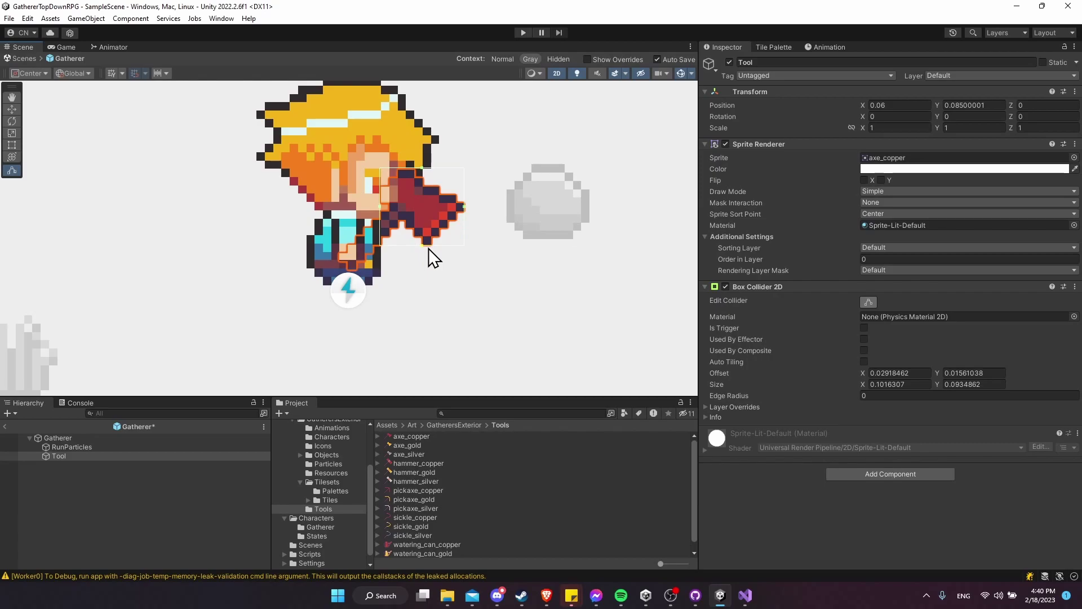
pyautogui.moveTo(380, 208); pyautogui.dragTo(405, 206)
pyautogui.moveTo(434, 168); pyautogui.dragTo(437, 185)
pyautogui.moveTo(434, 248); pyautogui.dragTo(435, 249)
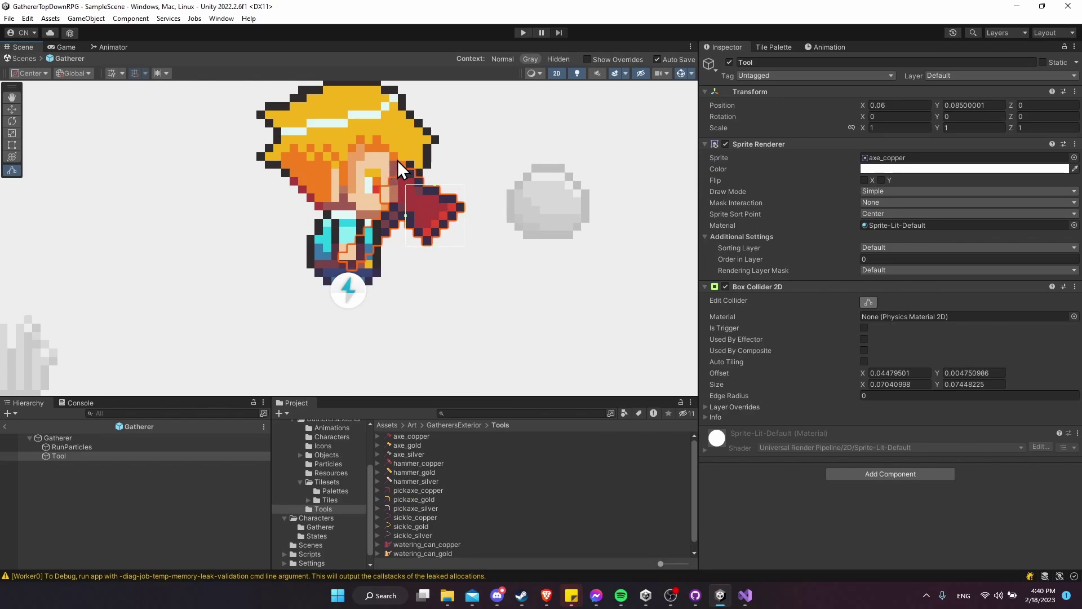
pyautogui.scroll(3, 459, 233)
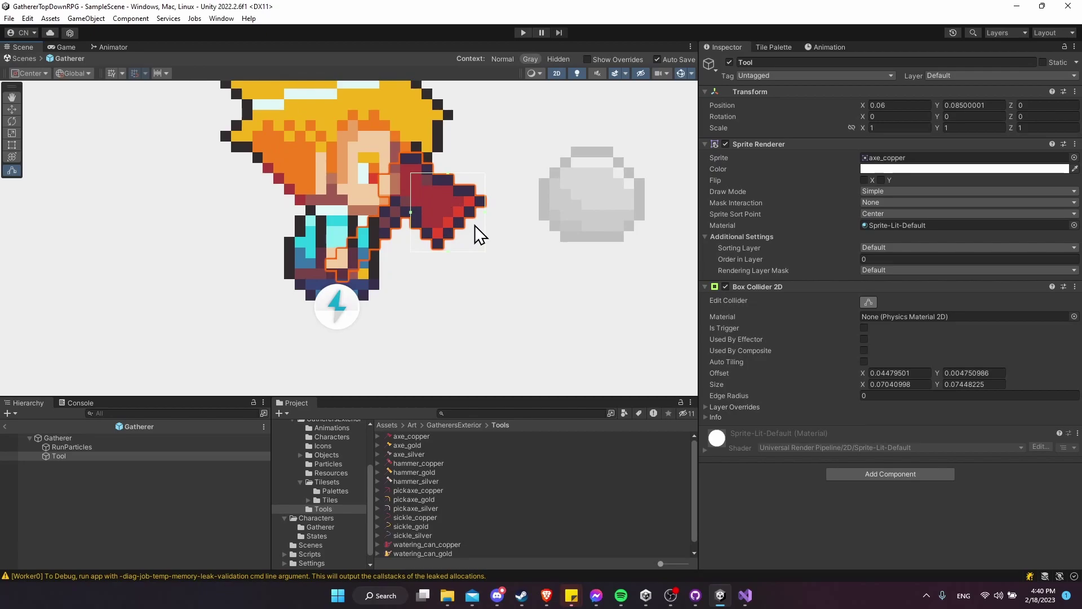
# Step: Make the Tool's box collider a trigger, finish editing its shape and return from the prefab to the scene
pyautogui.click(864, 328)
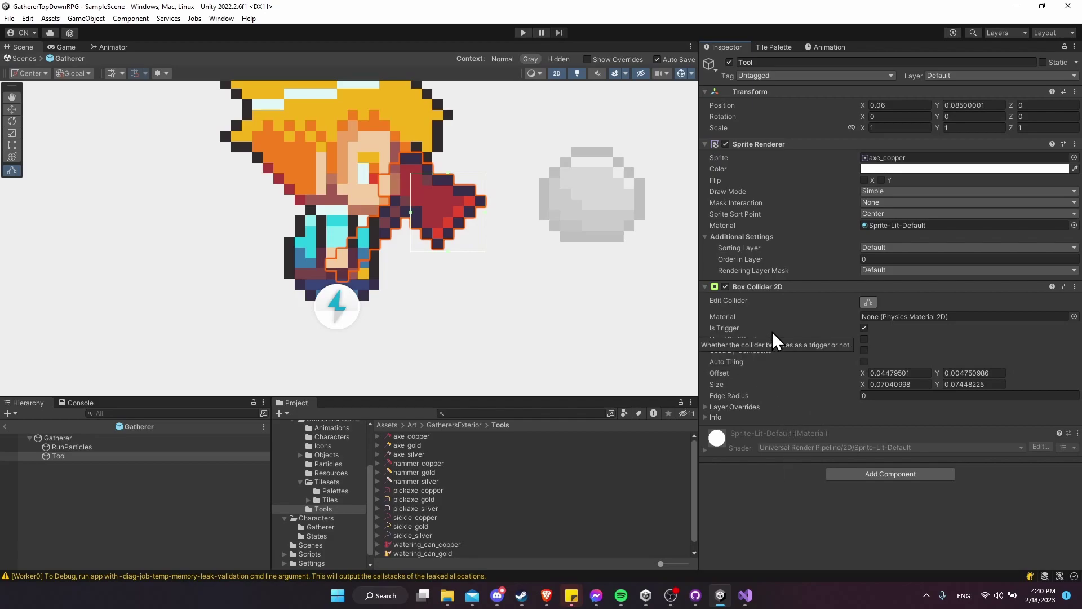
pyautogui.click(868, 302)
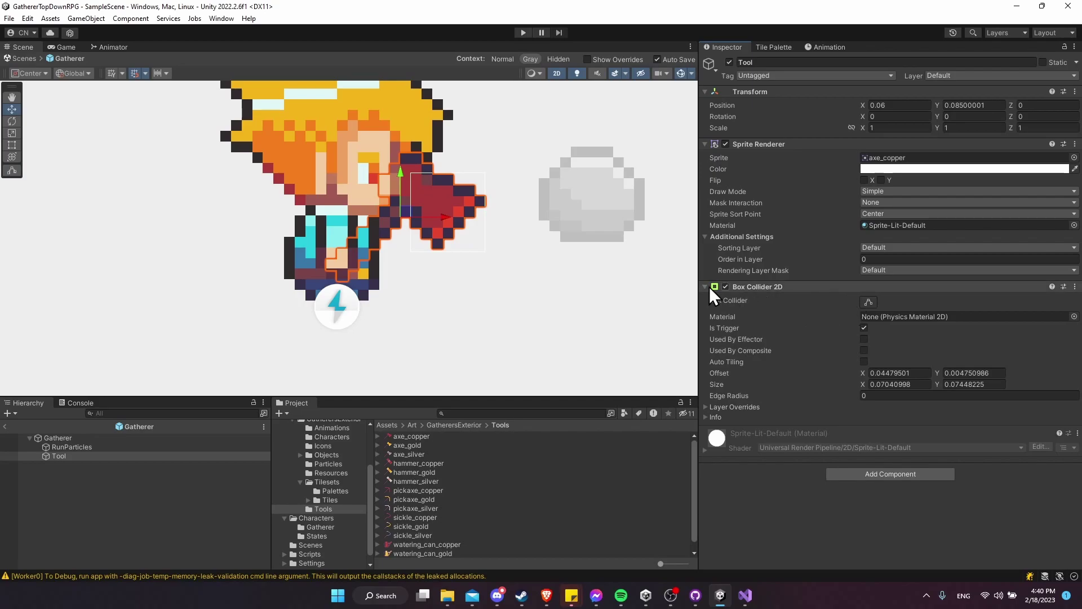
pyautogui.moveTo(558, 278); pyautogui.dragTo(489, 299, button='middle')
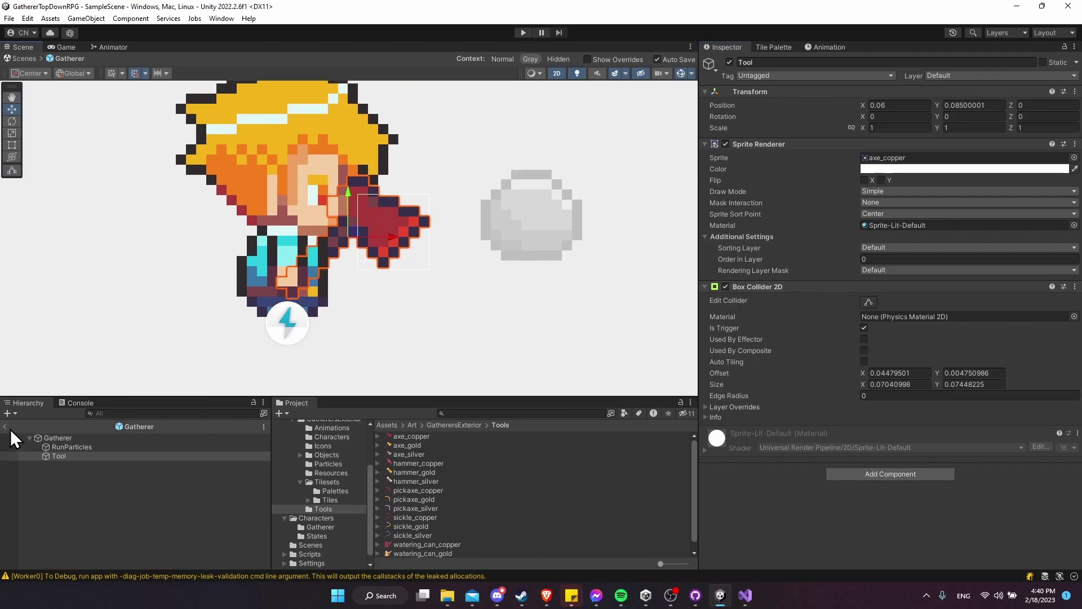
pyautogui.click(6, 427)
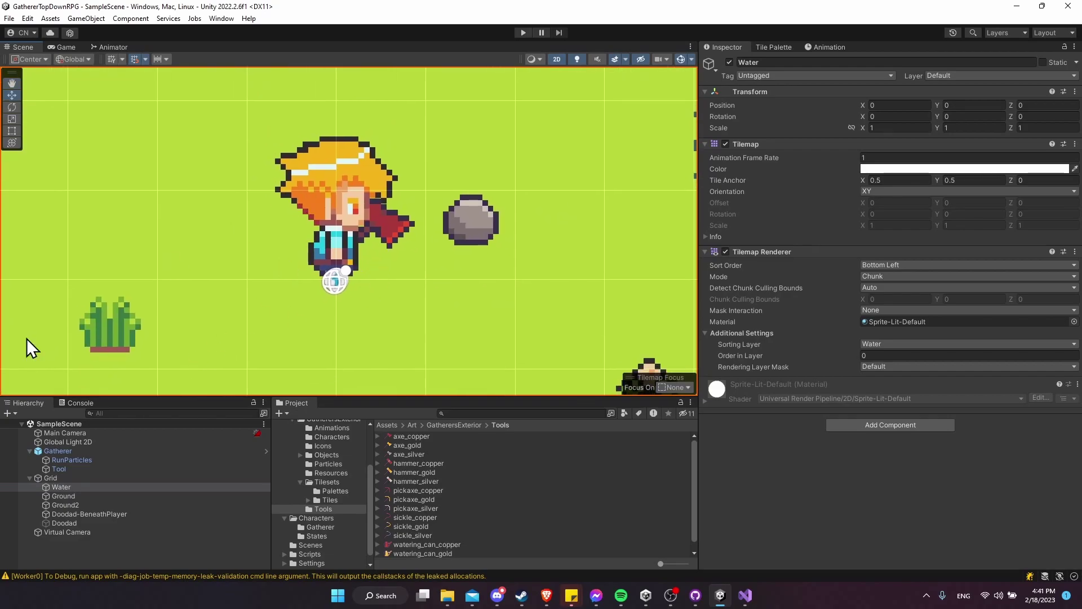
pyautogui.scroll(-1, 457, 249)
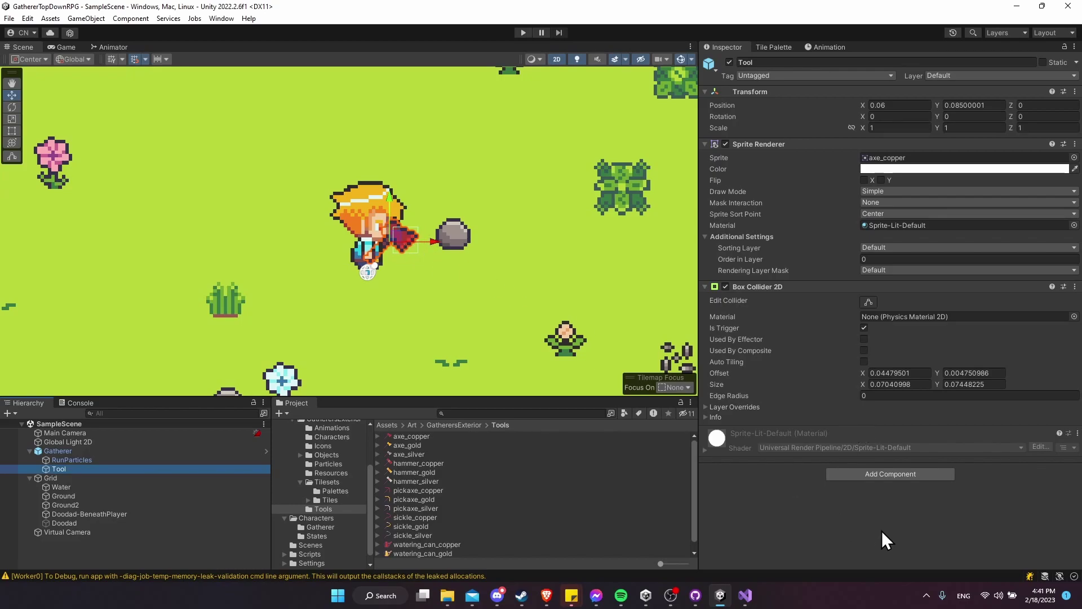
# Step: Create a new script named Tool on the Gatherer prefab's Tool object and open it in Visual Studio
pyautogui.click(265, 452)
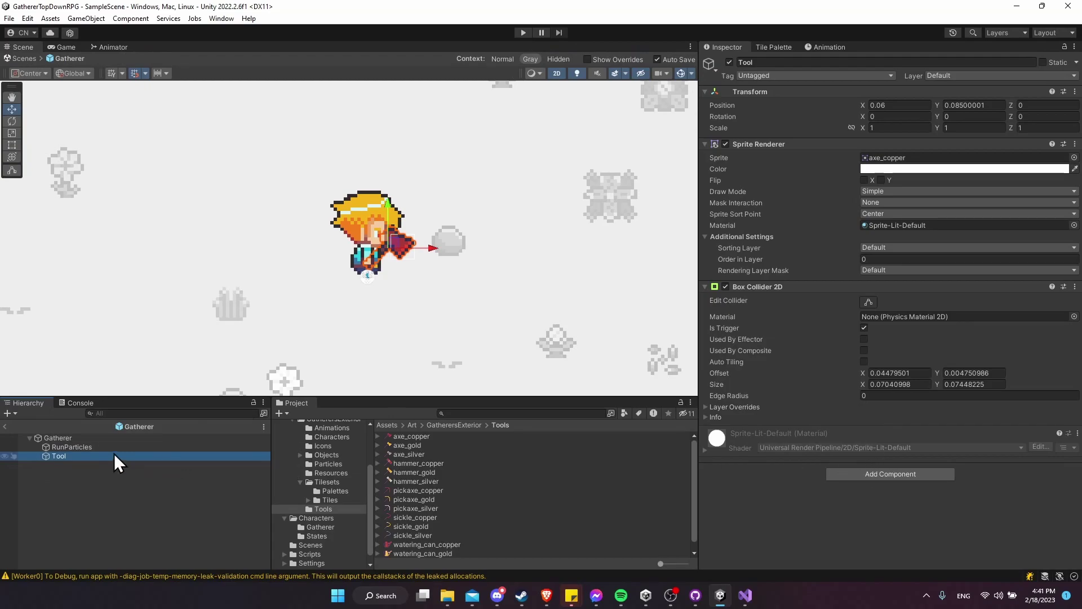
pyautogui.click(873, 476)
pyautogui.write('Tool')
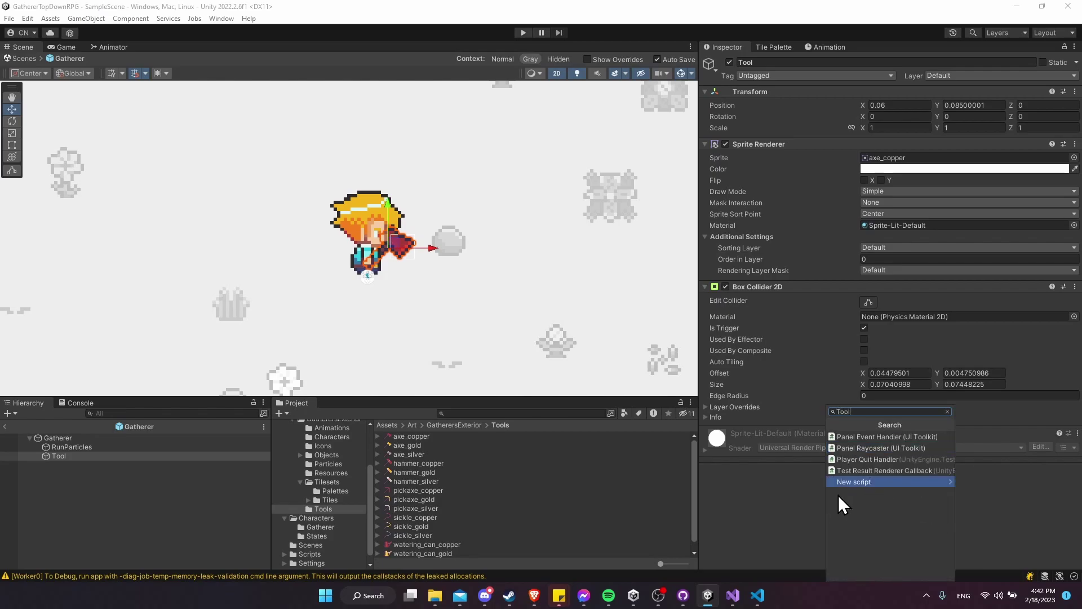
pyautogui.click(858, 484)
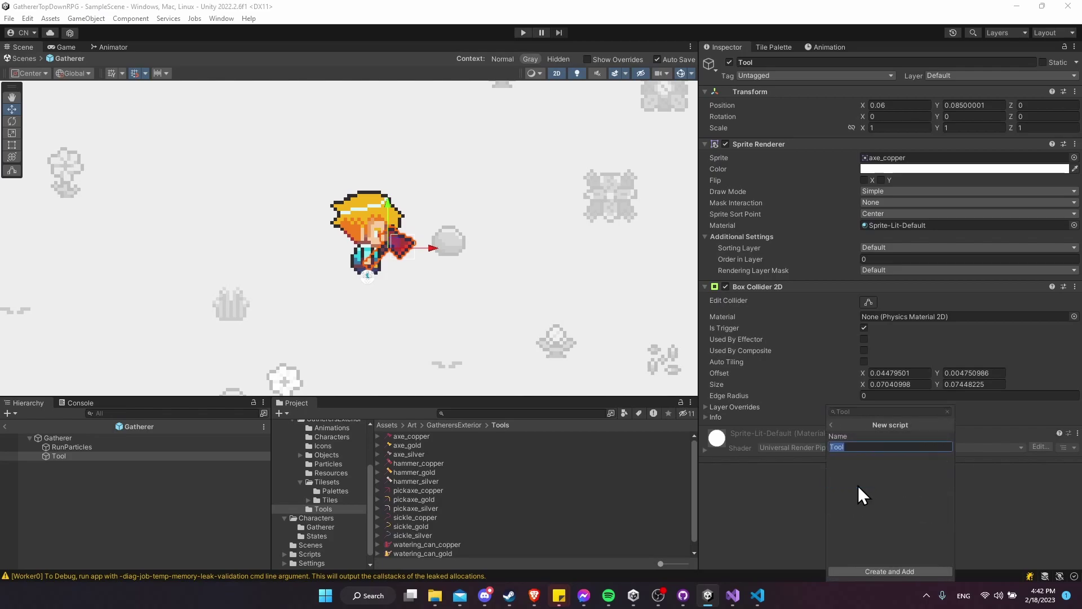
pyautogui.click(908, 572)
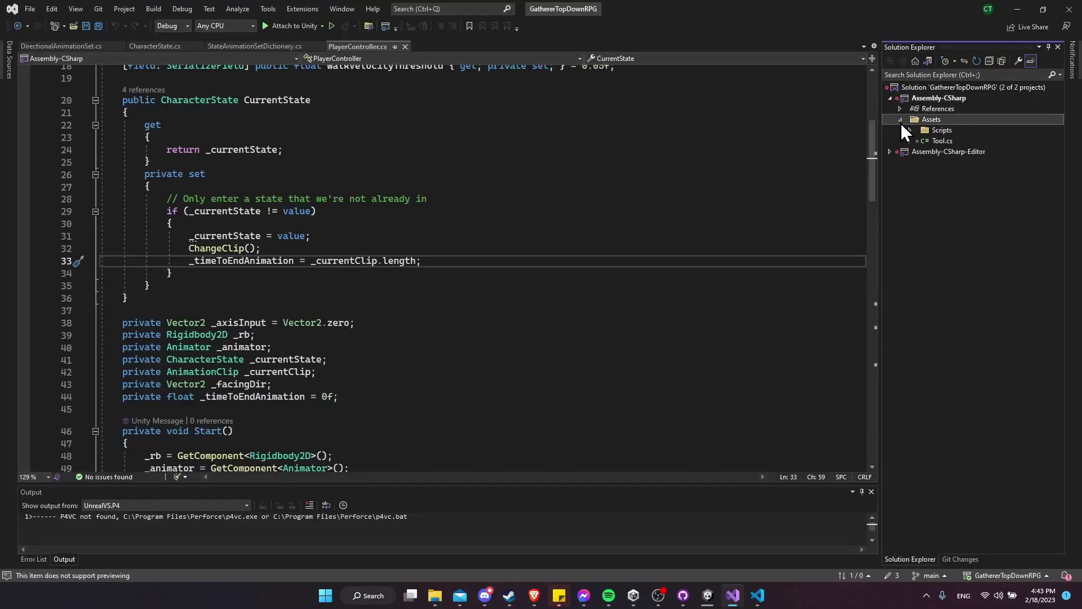
pyautogui.doubleClick(929, 142)
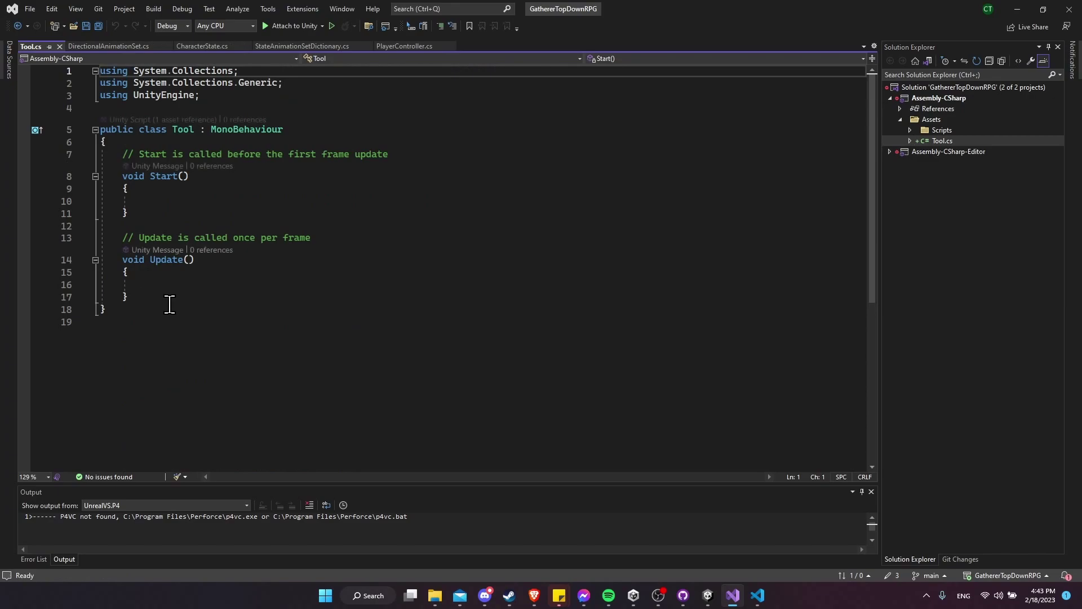
# Step: Delete the default Start and Update methods from the Tool class and save the script
pyautogui.moveTo(167, 303); pyautogui.dragTo(111, 159)
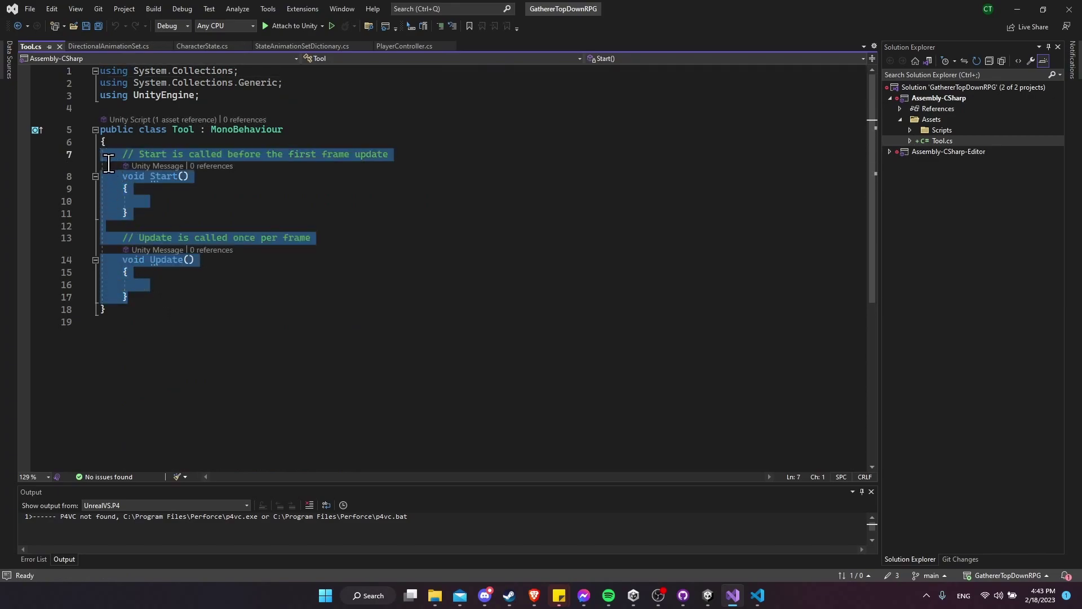
pyautogui.press('Delete')
pyautogui.press('Delete')
pyautogui.hotkey('ctrl', 's')
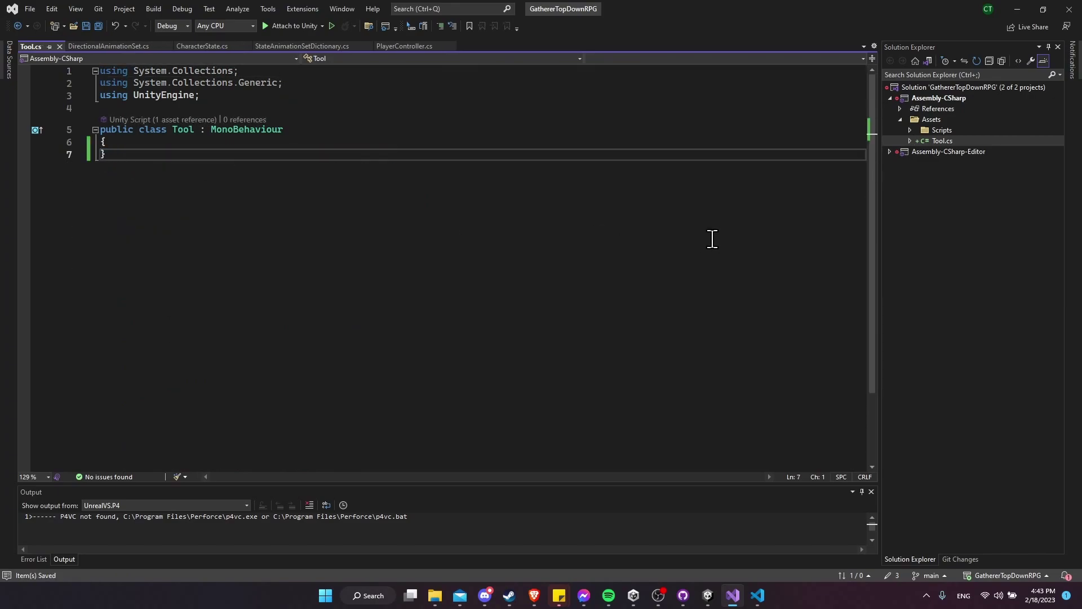
# Step: Add an empty private OnTriggerEnter2D(Collider2D collision) method to the Tool class and save the script
pyautogui.press('Return')
pyautogui.write('ontriggerenter2')
pyautogui.press('Tab')
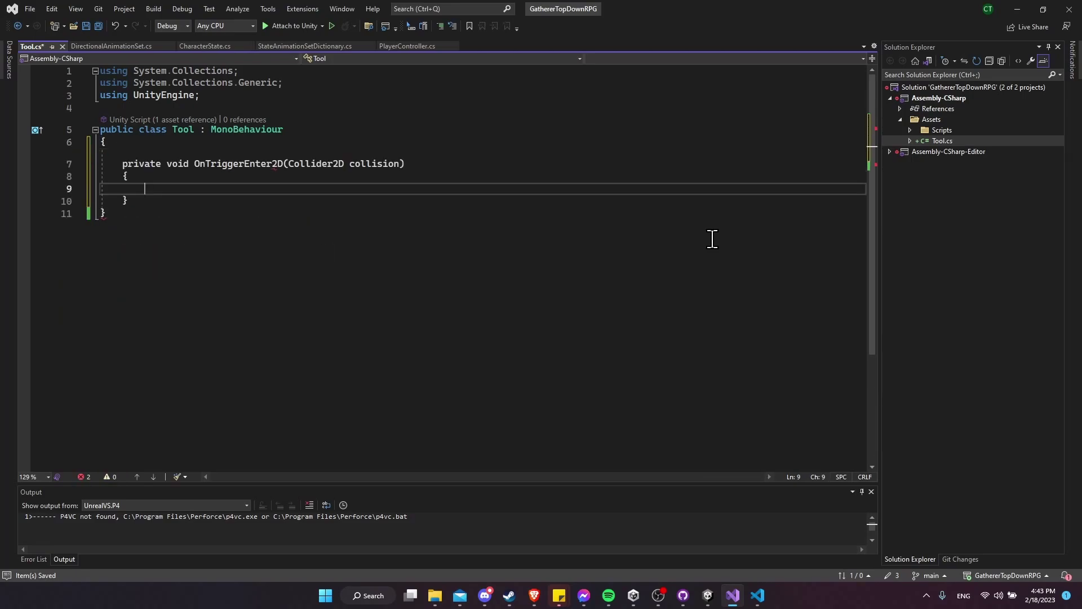
pyautogui.hotkey('ctrl', 's')
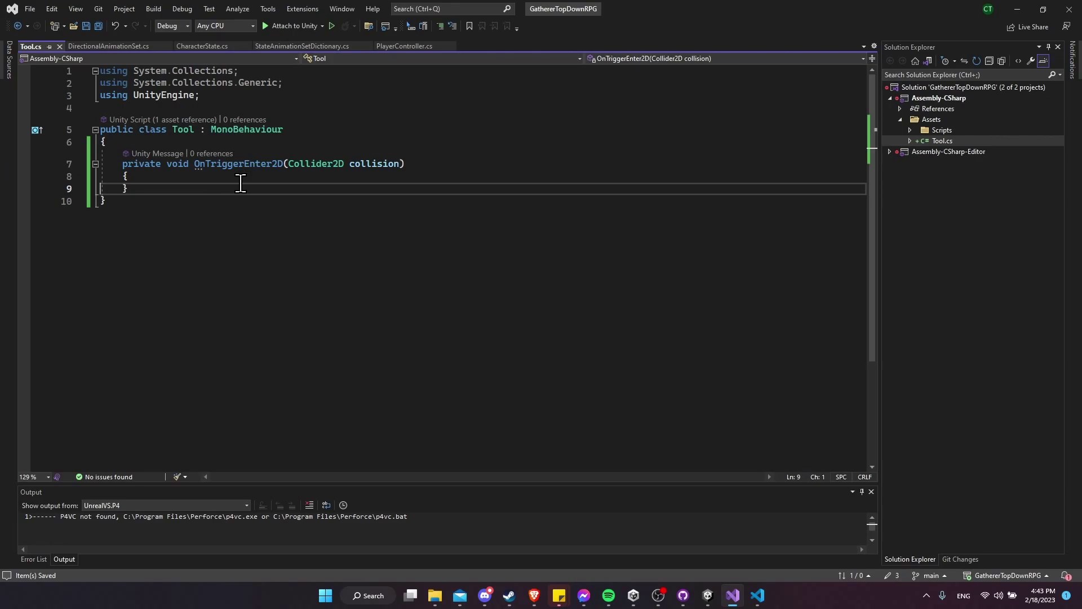
pyautogui.press('Return')
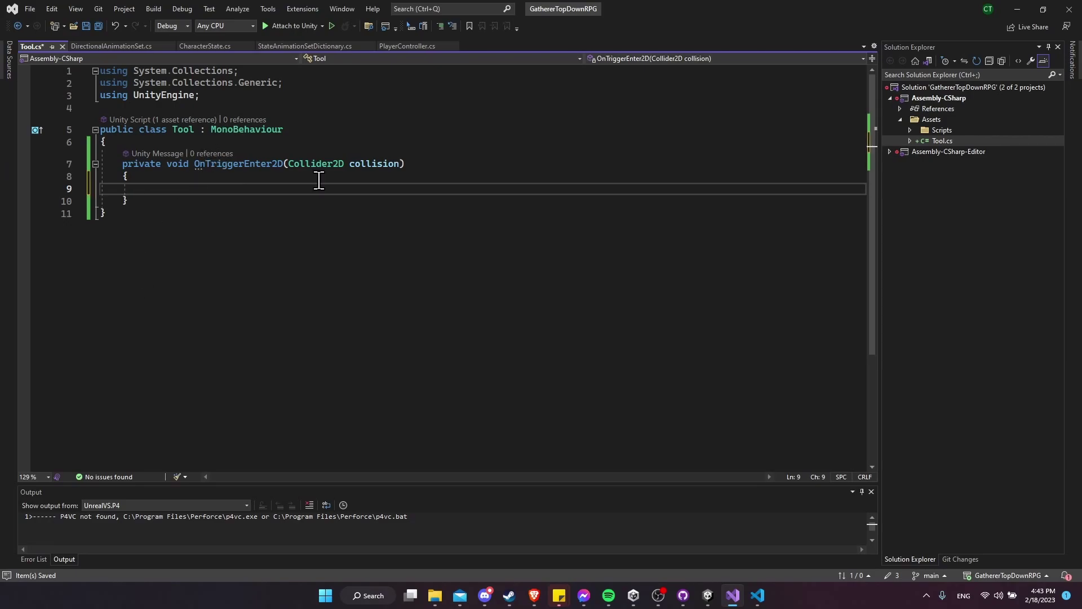
pyautogui.hotkey('ctrl', 'z')
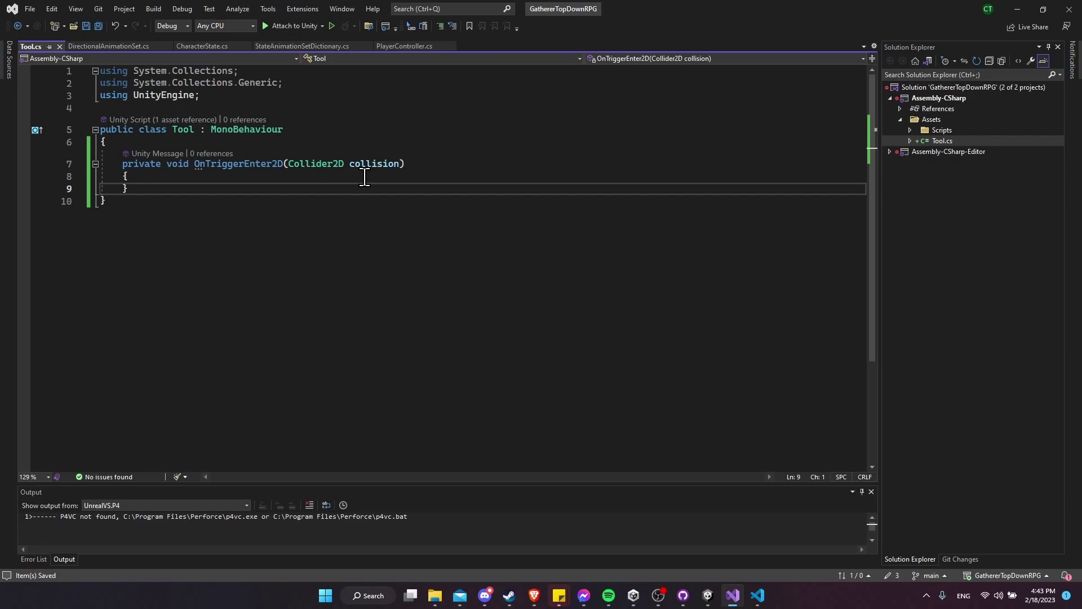
# Step: Switch back to Unity, leave the Gatherer prefab and open the Art/GatherersExterior/Objects/Grass asset folder
pyautogui.hotkey('alt', 'Tab')
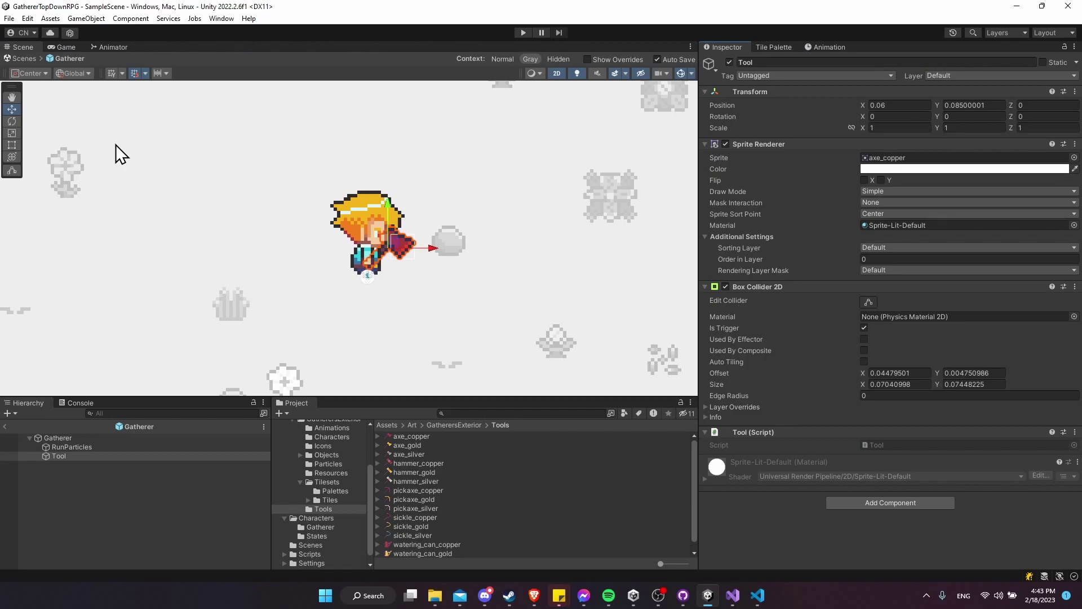
pyautogui.click(6, 427)
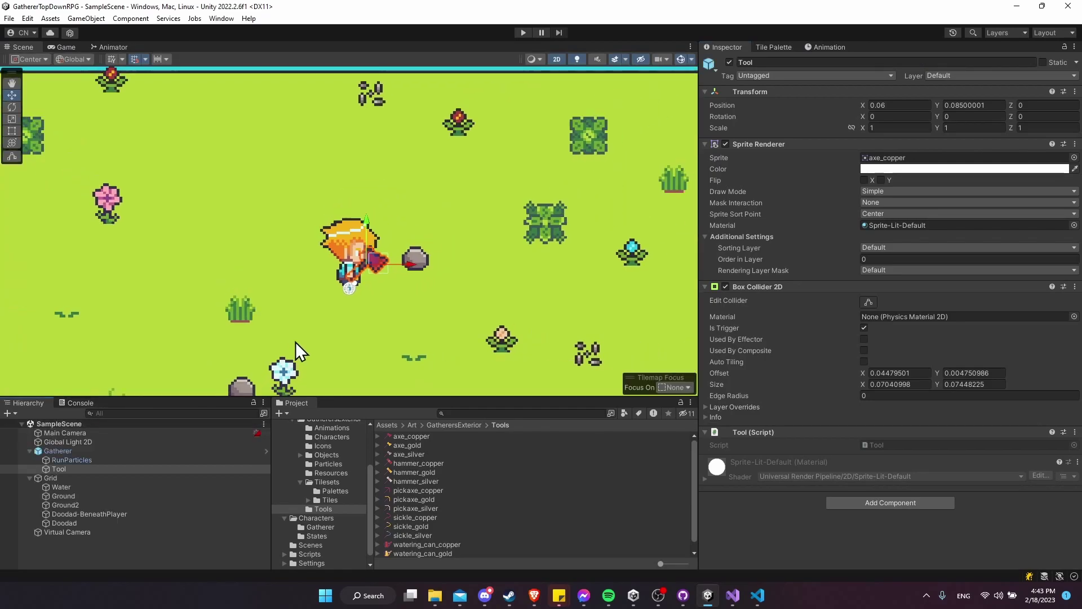
pyautogui.click(30, 478)
pyautogui.scroll(3, 312, 479)
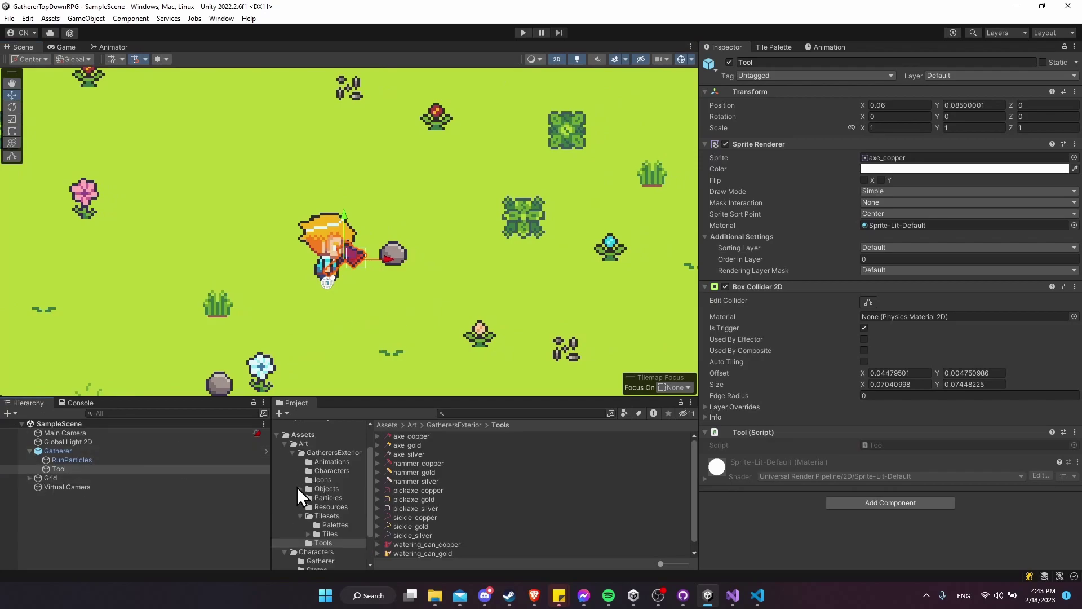
pyautogui.click(300, 488)
pyautogui.scroll(-2, 302, 489)
pyautogui.click(330, 473)
pyautogui.click(331, 482)
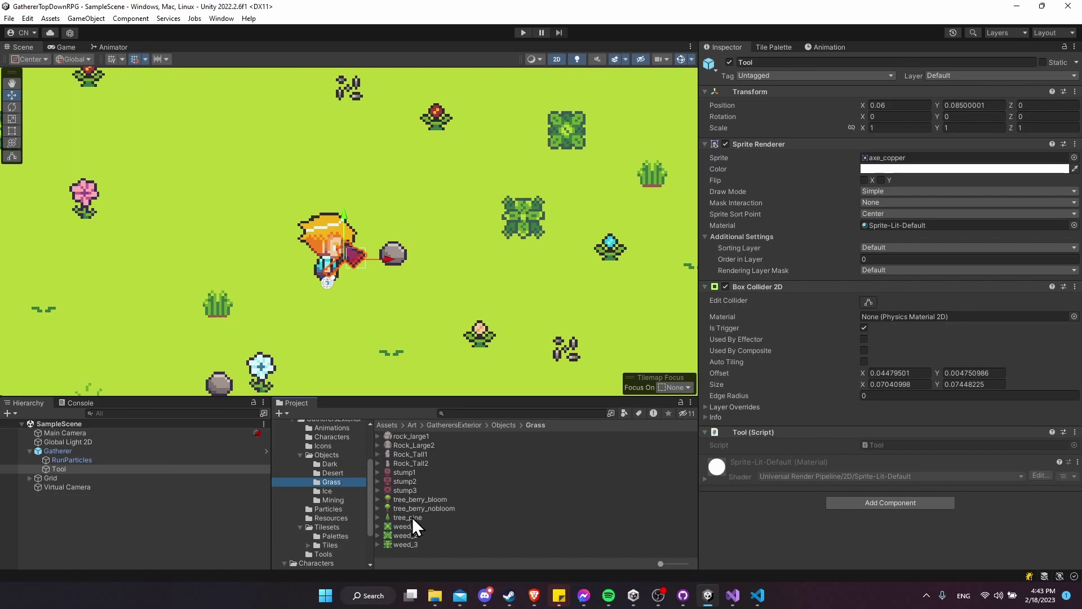
# Step: Add the tree_pine sprite to SampleScene as a new root-level object at position 0, 0, 0
pyautogui.moveTo(412, 517); pyautogui.dragTo(474, 282)
pyautogui.moveTo(517, 332); pyautogui.dragTo(484, 353, button='middle')
pyautogui.moveTo(422, 490); pyautogui.dragTo(421, 527)
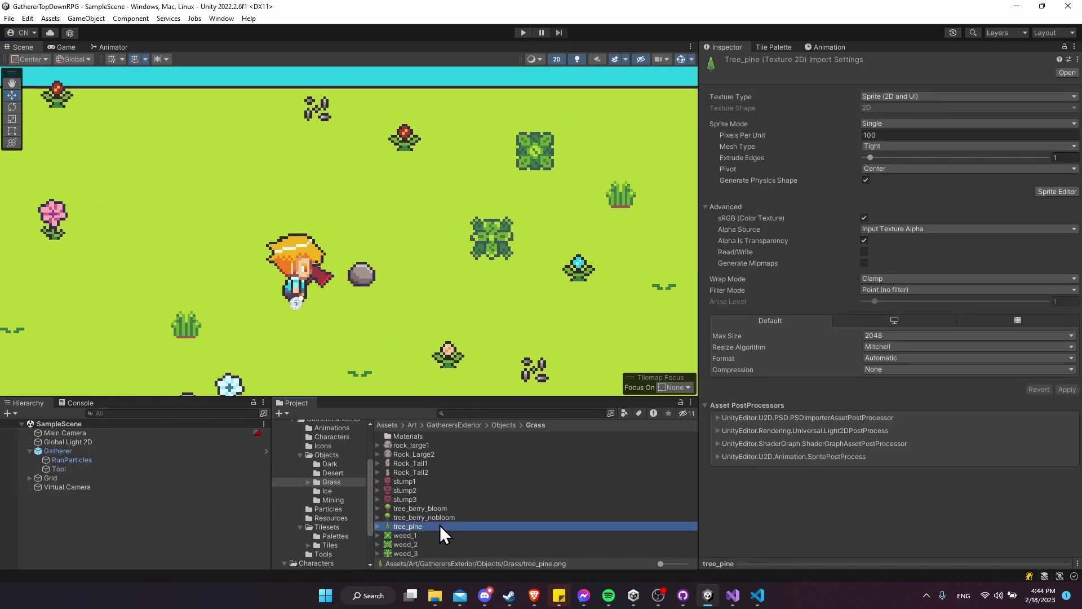
pyautogui.moveTo(428, 527); pyautogui.dragTo(119, 520)
pyautogui.moveTo(271, 382); pyautogui.dragTo(340, 309, button='middle')
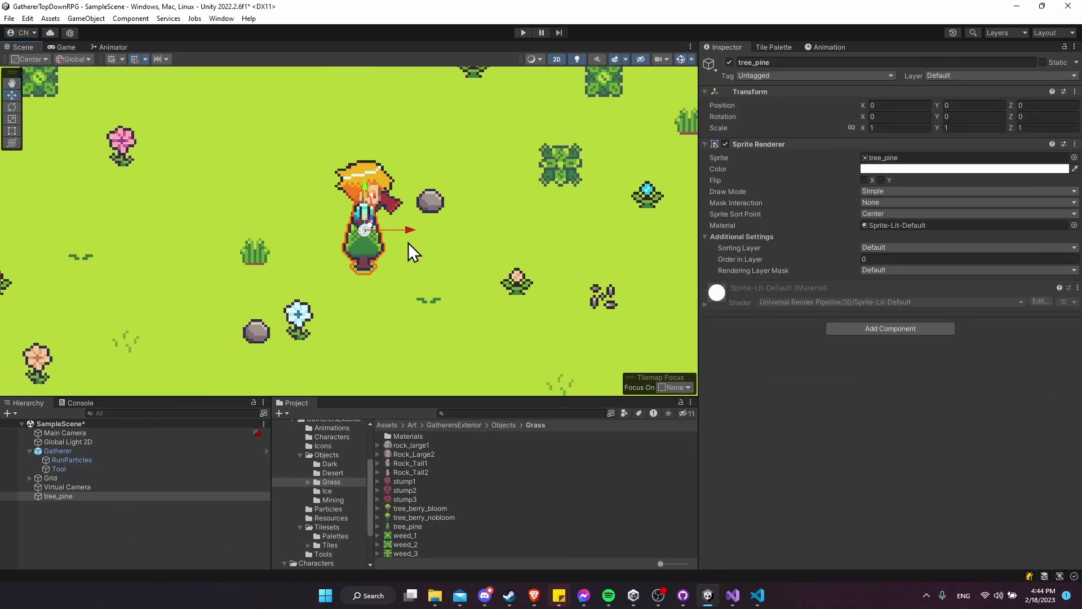
pyautogui.moveTo(410, 230); pyautogui.dragTo(520, 228)
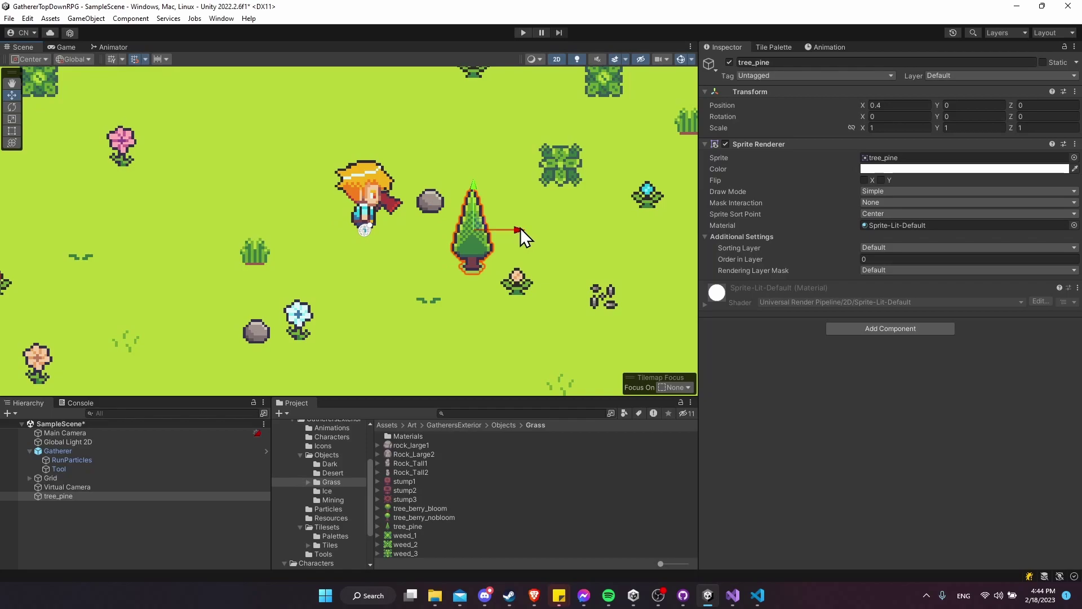
pyautogui.moveTo(509, 237); pyautogui.dragTo(526, 255, button='middle')
pyautogui.hotkey('ctrl', 'z')
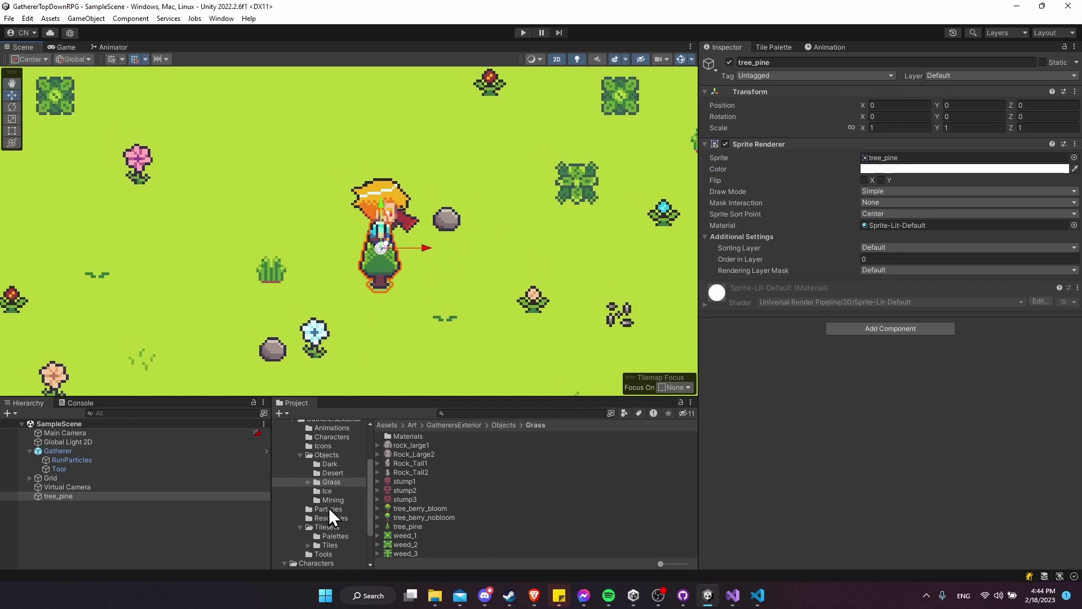
# Step: Collapse the expanded art and character folders, then create a folder named Objects directly under Assets and open it
pyautogui.click(300, 454)
pyautogui.scroll(3, 338, 513)
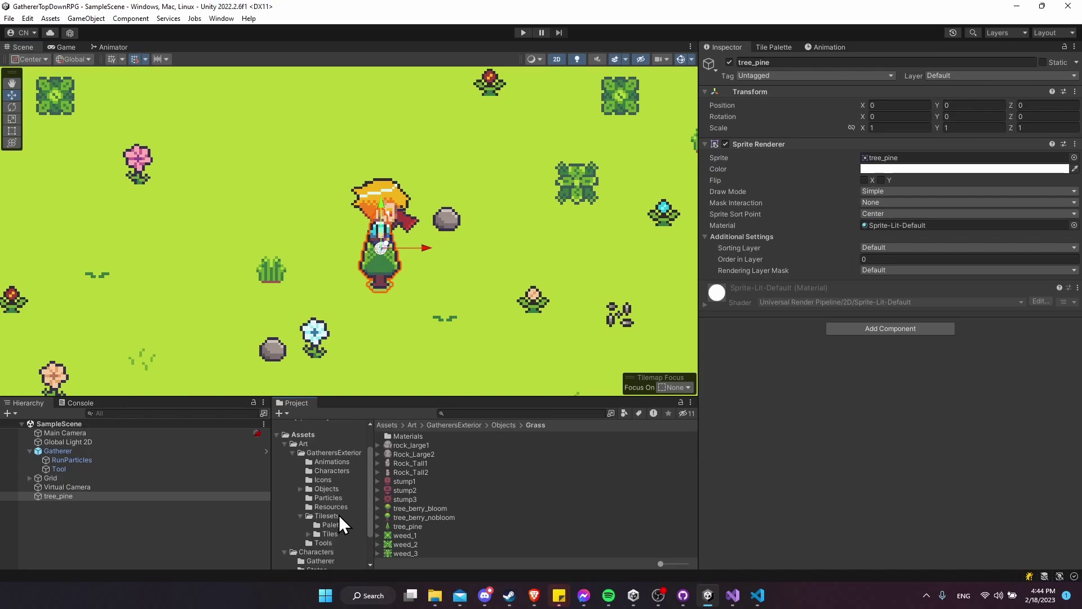
pyautogui.click(293, 488)
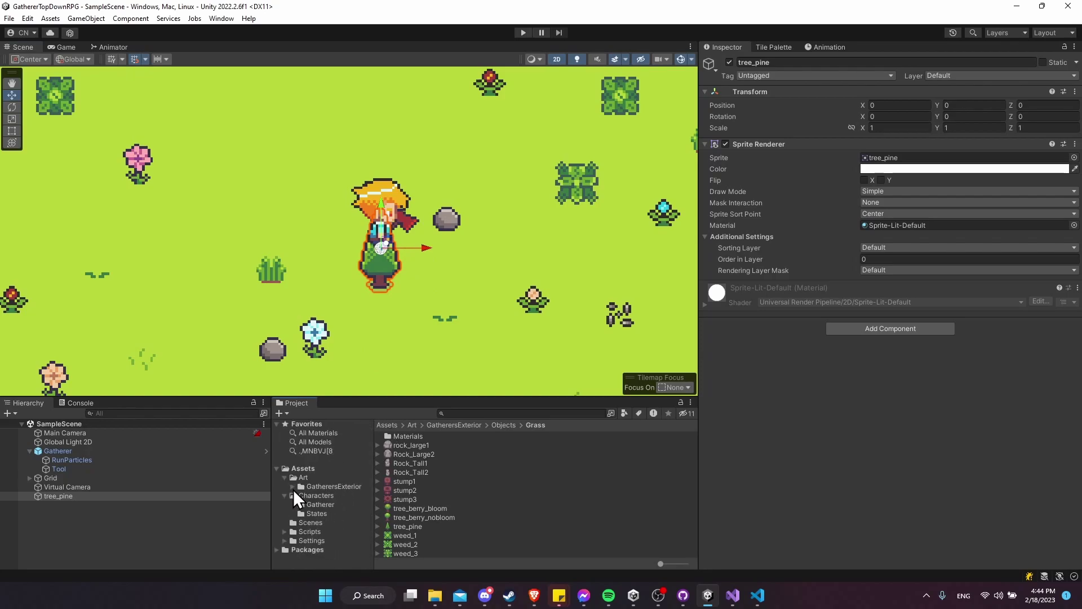
pyautogui.click(284, 496)
pyautogui.click(333, 469)
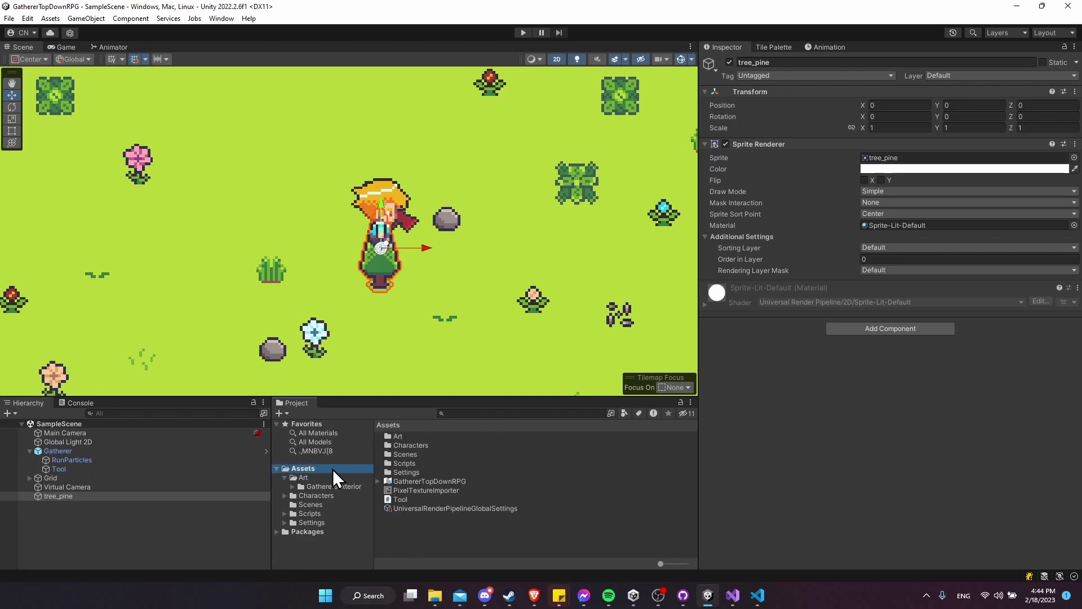
pyautogui.rightClick(333, 469)
pyautogui.moveTo(463, 166)
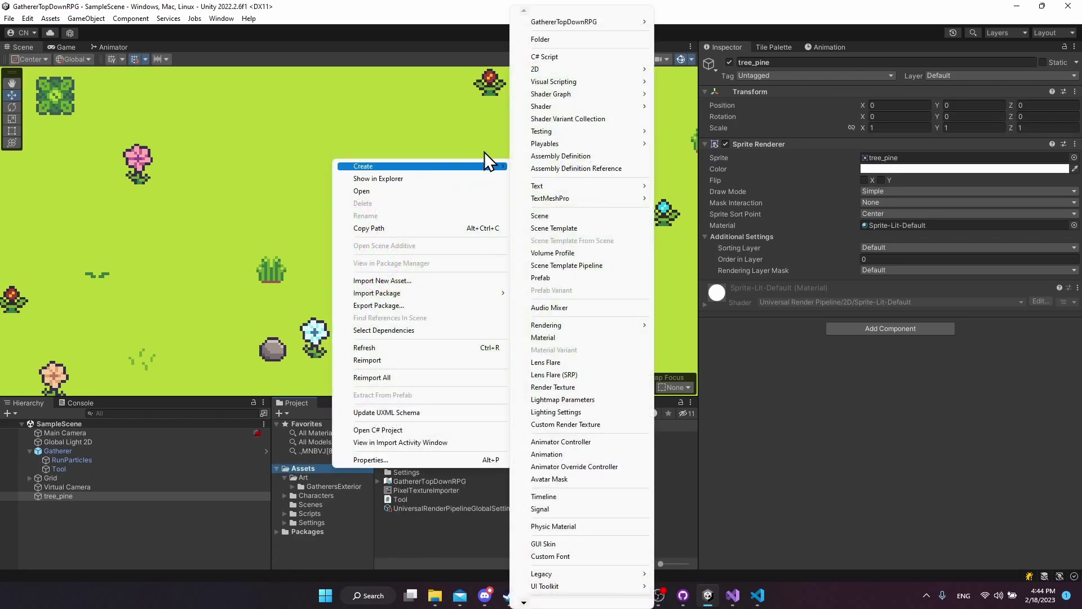
pyautogui.click(580, 41)
pyautogui.write('Objects')
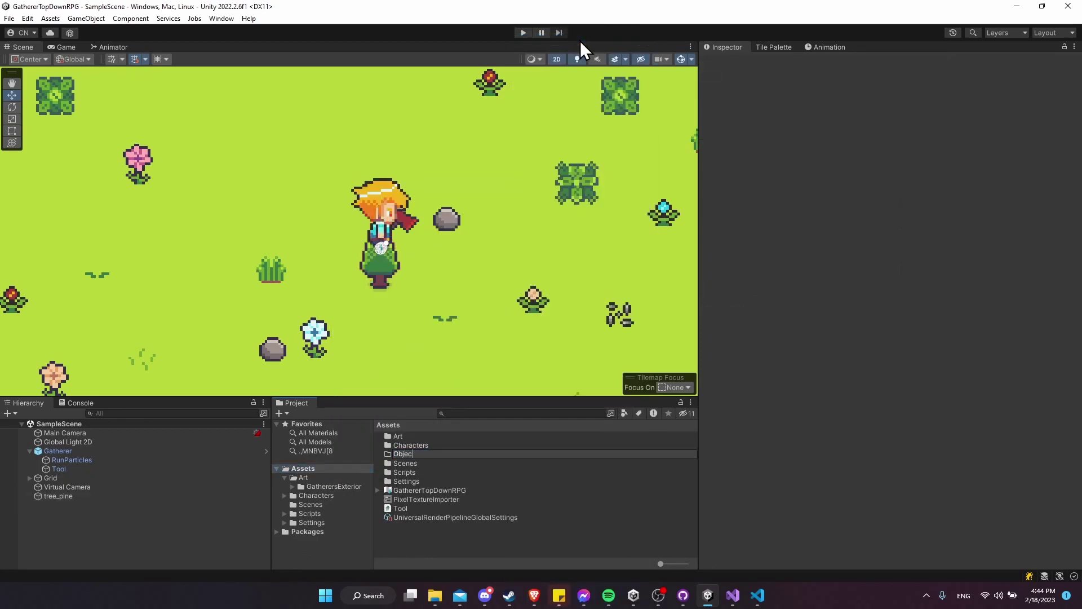
pyautogui.press('Return')
pyautogui.press('Return')
# Step: Create a subfolder named Harvestable inside the Objects folder and open it
pyautogui.rightClick(535, 488)
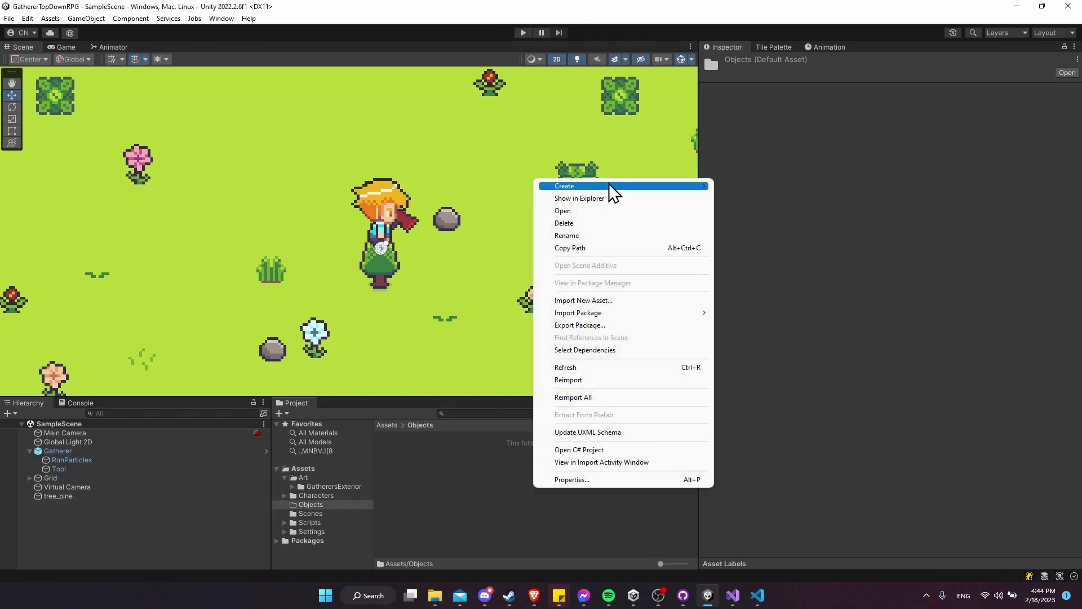
pyautogui.moveTo(612, 187)
pyautogui.click(787, 41)
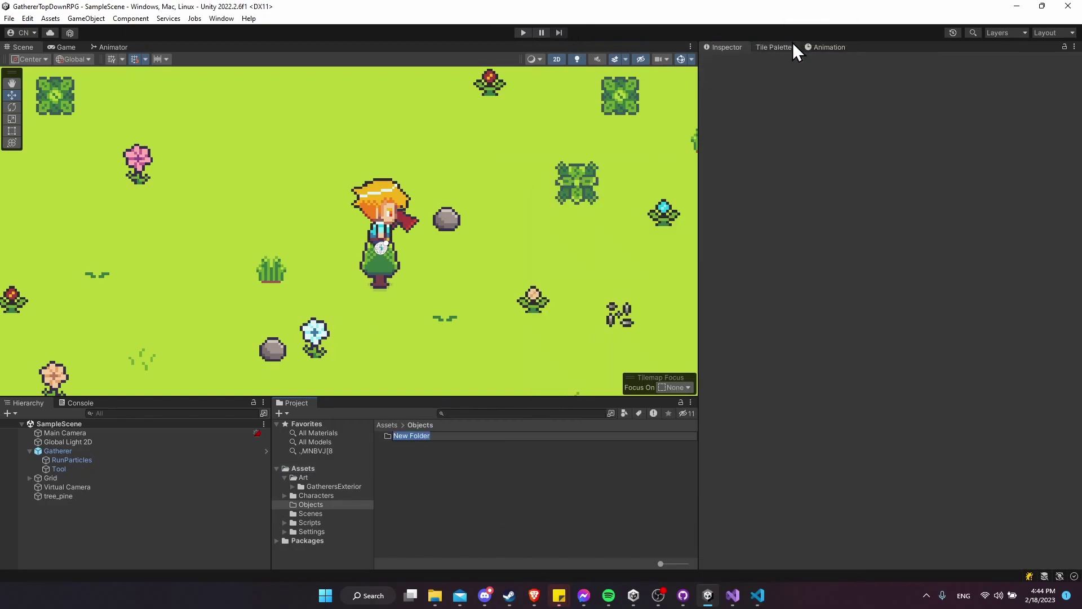
pyautogui.write('Harvestable')
pyautogui.press('Return')
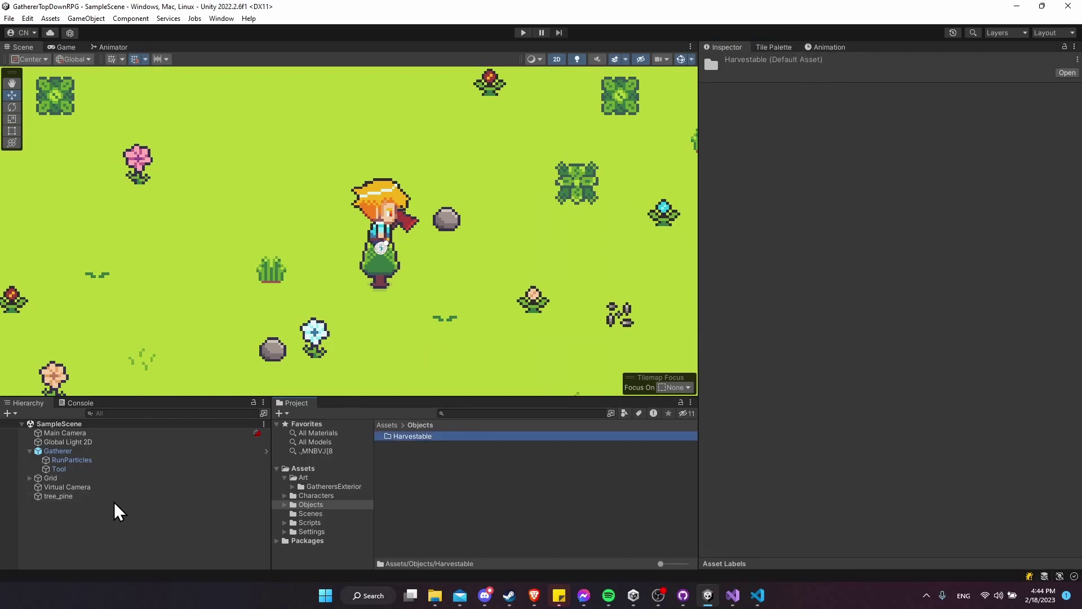
pyautogui.press('Return')
# Step: Save the scene's tree_pine object as a prefab in the Harvestable folder and set the prefab's Sprite Sort Point to Pivot
pyautogui.moveTo(50, 499); pyautogui.dragTo(449, 434)
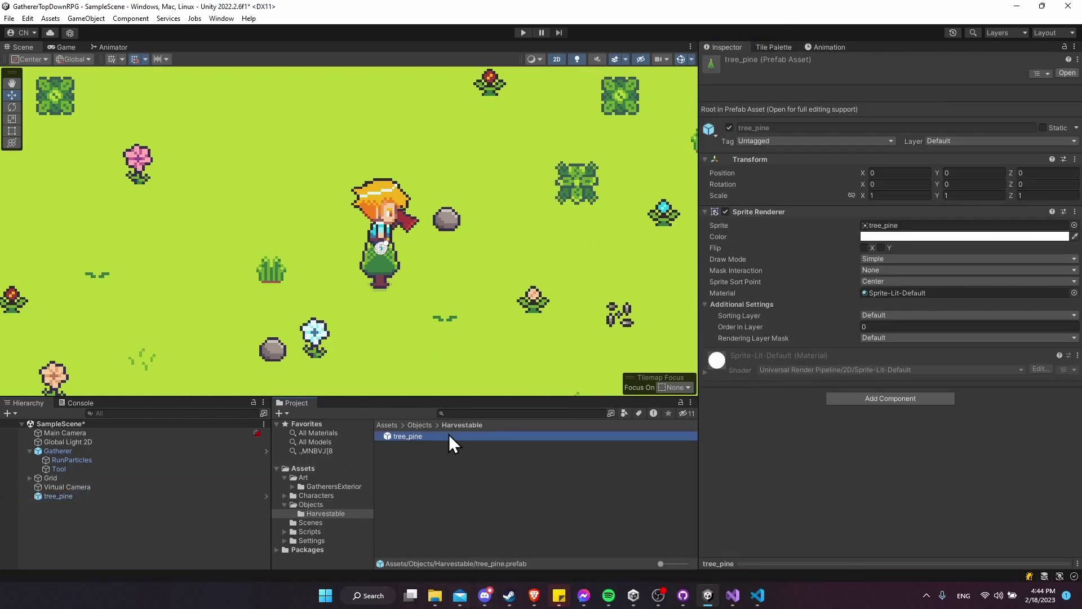
pyautogui.doubleClick(404, 438)
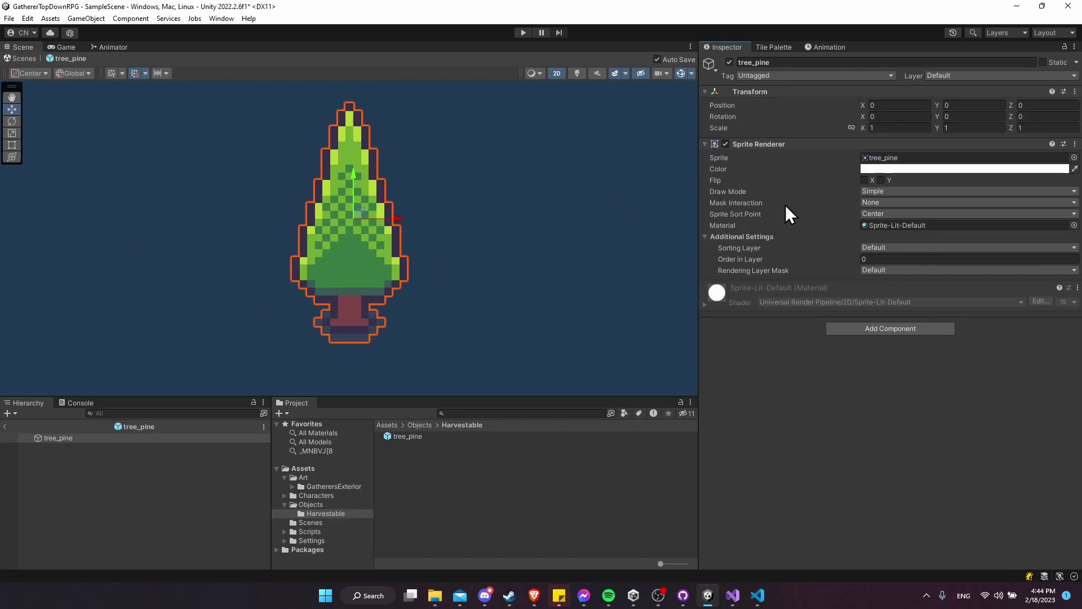
pyautogui.click(870, 211)
pyautogui.click(890, 238)
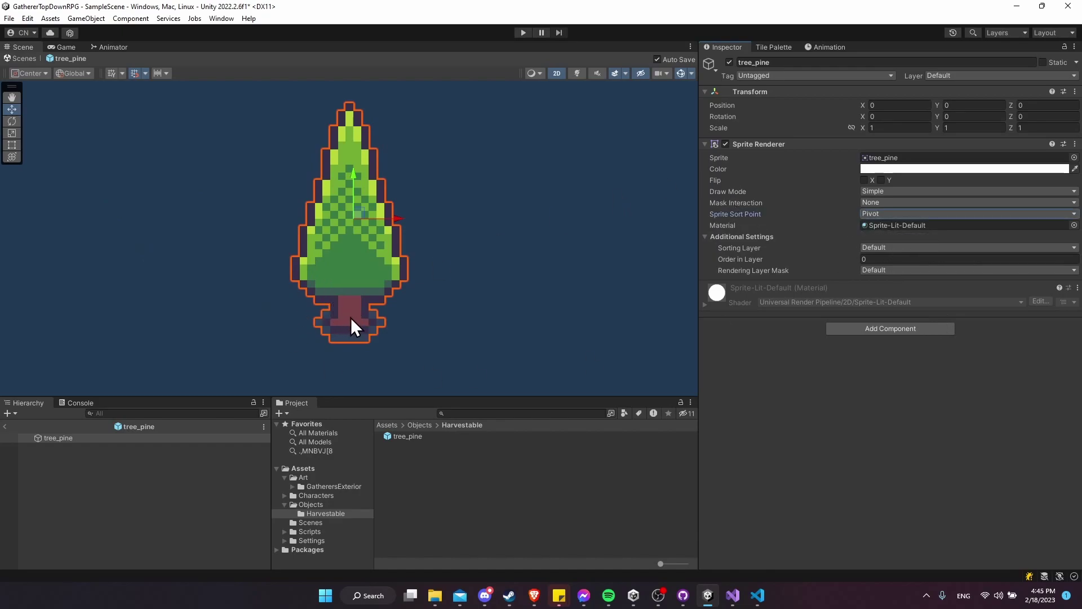
# Step: Create a new script named Harvestable and add it as a component to the tree_pine prefab
pyautogui.click(933, 333)
pyautogui.write('H')
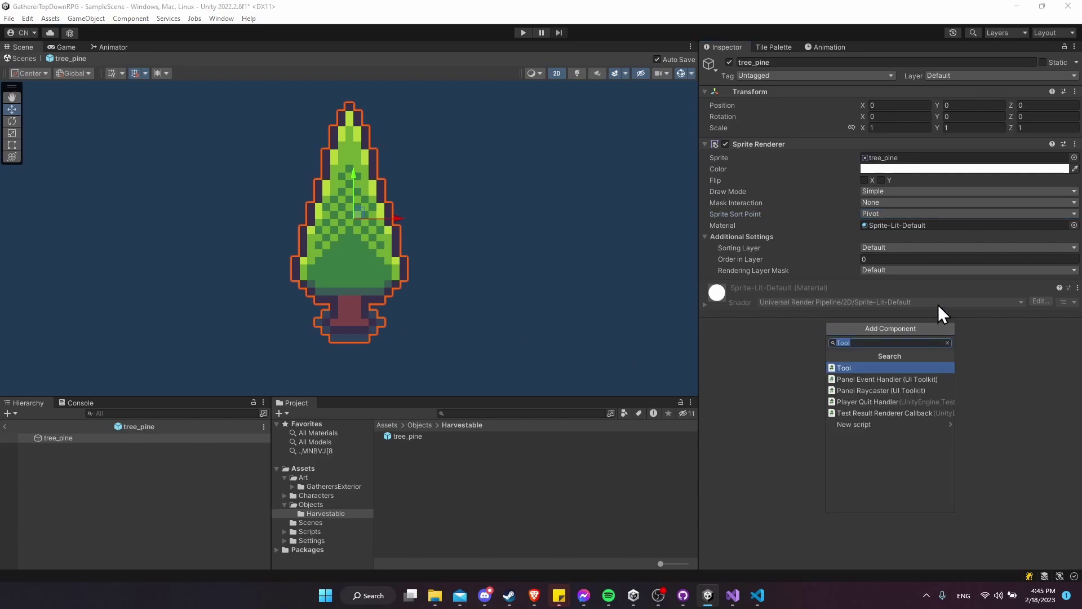
pyautogui.write('arvesta')
pyautogui.press('Return')
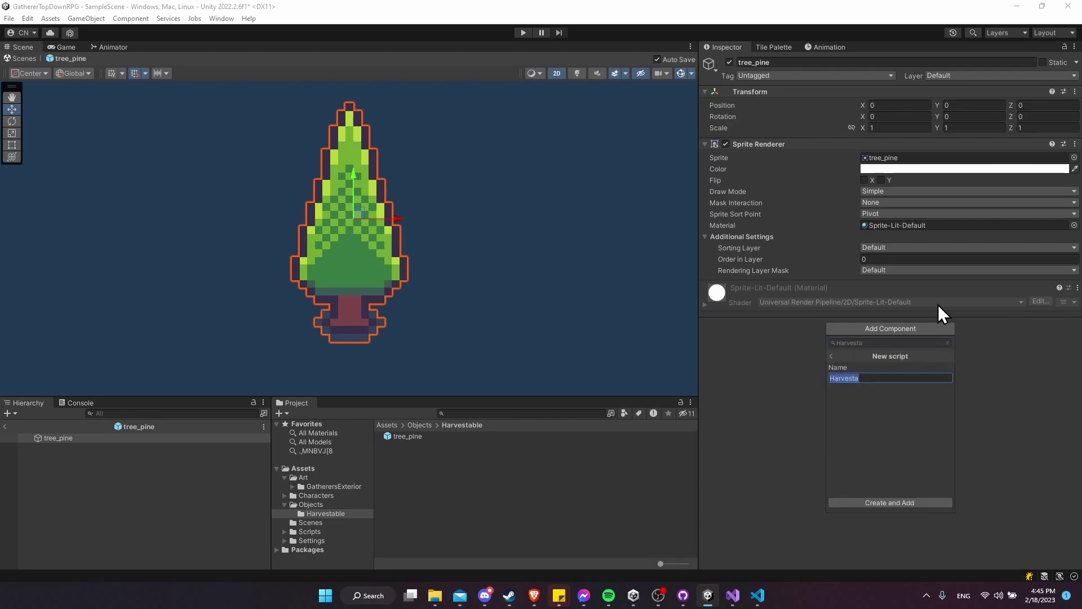
pyautogui.write('b')
pyautogui.press('BackSpace')
pyautogui.write('Harvestable')
pyautogui.click(922, 499)
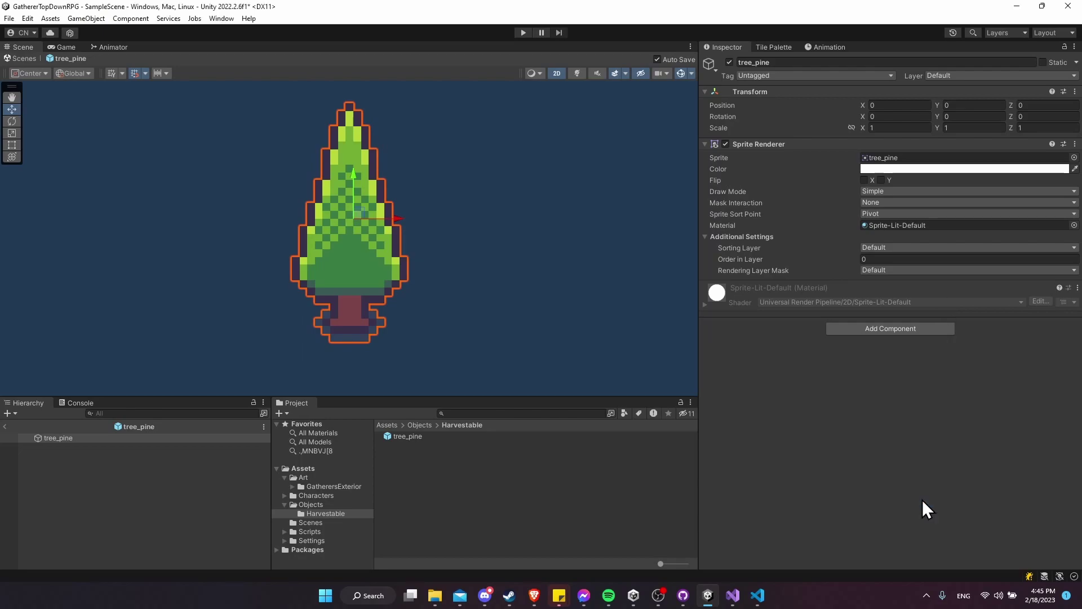
# Step: Move the Harvestable and Tool scripts from the Assets root into the Scripts folder
pyautogui.click(305, 467)
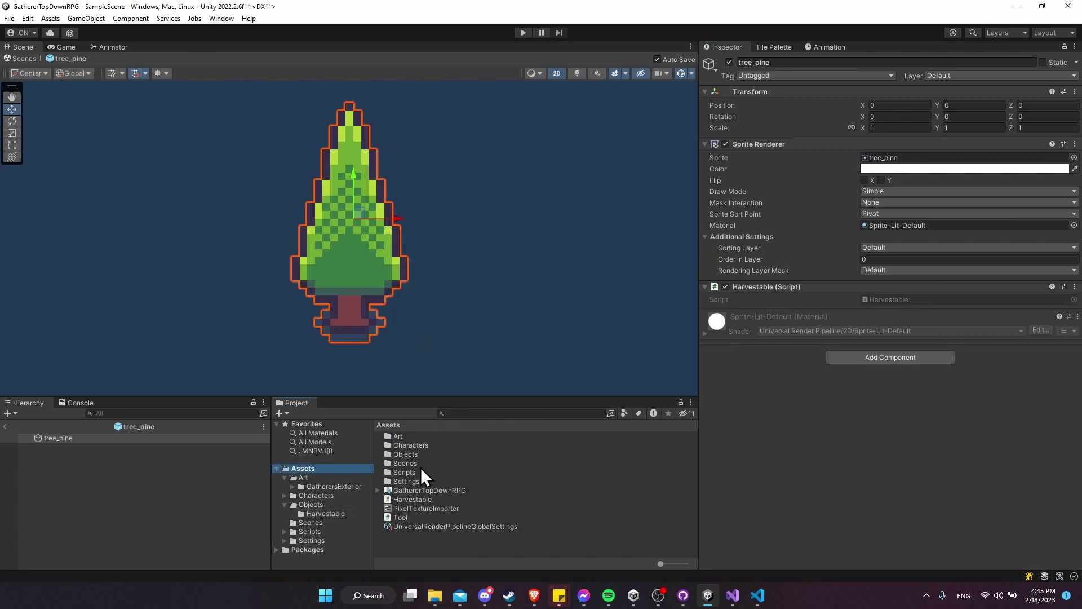
pyautogui.click(419, 499)
pyautogui.keyDown('ctrl'); pyautogui.click(420, 517); pyautogui.keyUp('ctrl')
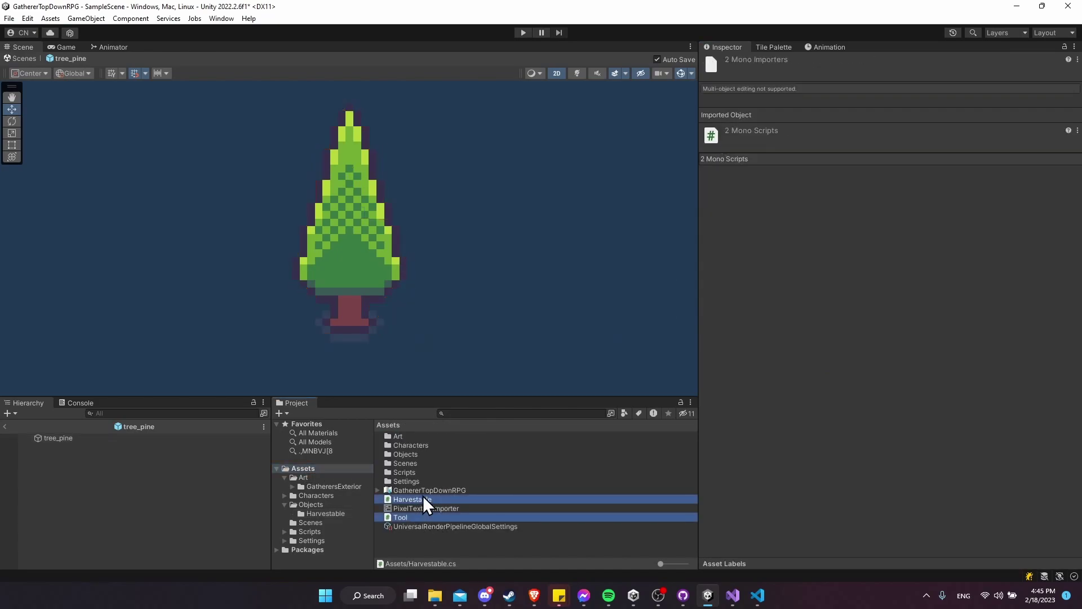
pyautogui.moveTo(423, 500); pyautogui.dragTo(431, 474)
# Step: Open the Harvestable script in Visual Studio from the tree_pine prefab's script component
pyautogui.click(143, 439)
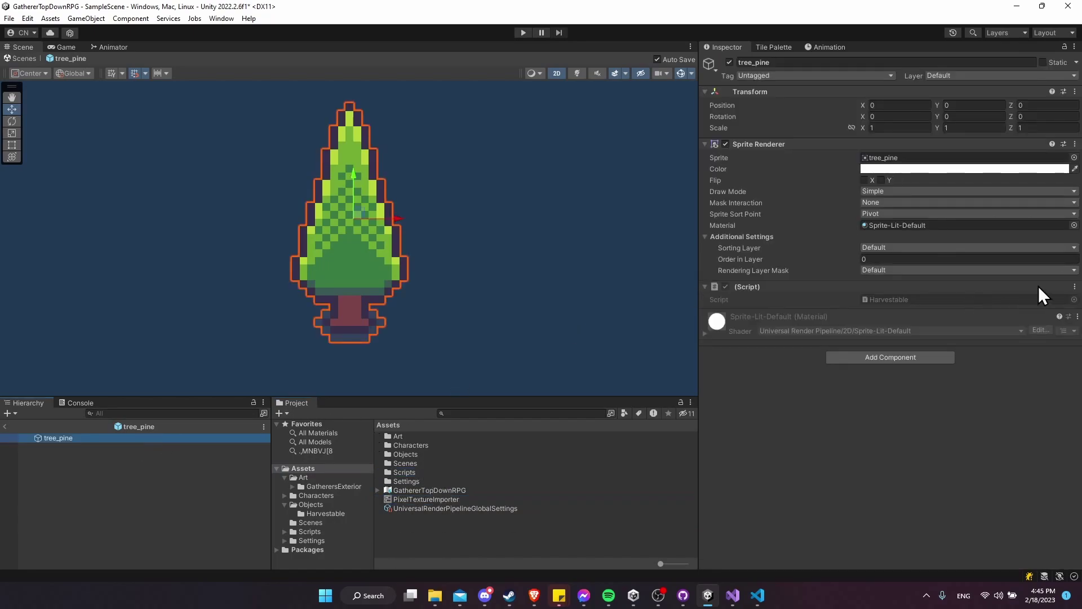
pyautogui.click(1073, 288)
pyautogui.click(1081, 287)
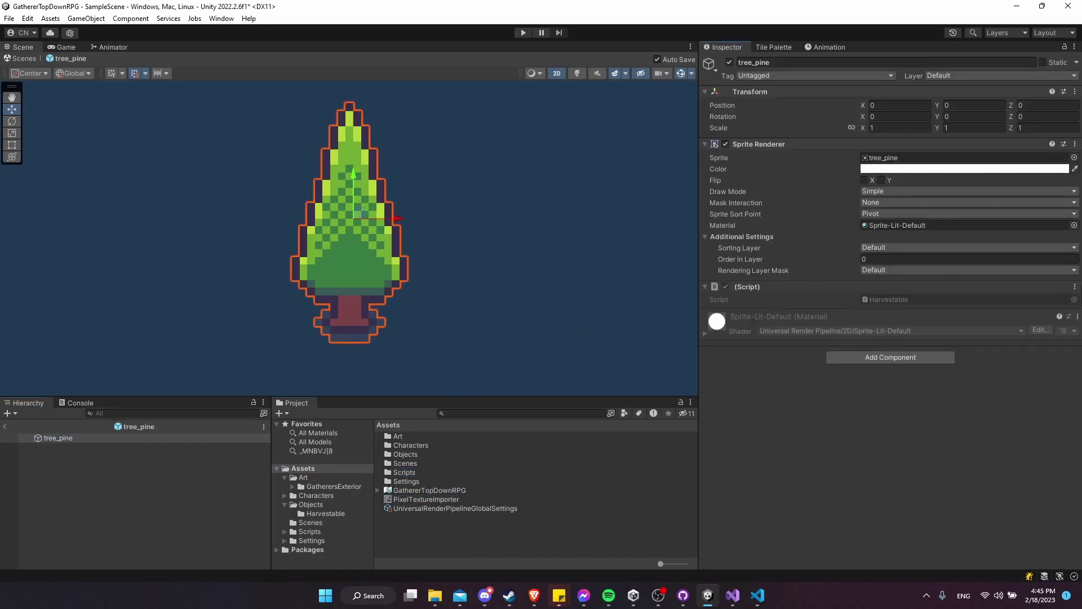
pyautogui.click(1074, 286)
pyautogui.click(1027, 425)
# Step: Clear the default Start and Update methods from the Harvestable class, save it, and return from the tree_pine prefab to Unity's scene
pyautogui.click(276, 158)
pyautogui.click(237, 259)
pyautogui.hotkey('ctrl', 's')
pyautogui.click(163, 272)
pyautogui.moveTo(163, 272); pyautogui.dragTo(121, 176)
pyautogui.click(155, 192)
pyautogui.moveTo(128, 272); pyautogui.dragTo(107, 142)
pyautogui.press('Delete')
pyautogui.click(219, 151)
pyautogui.click(217, 141)
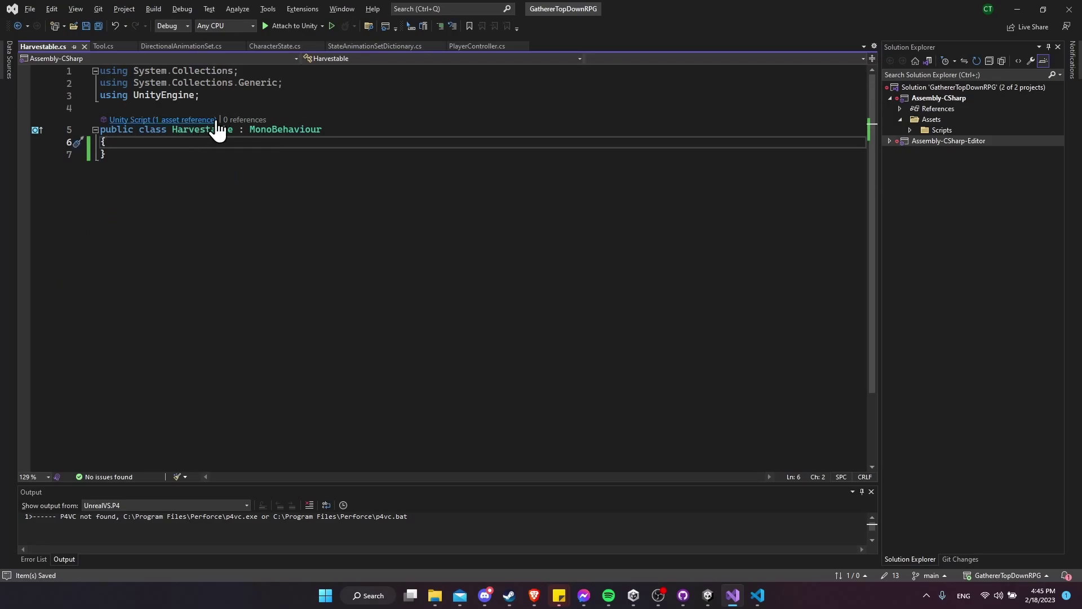
pyautogui.hotkey('alt', 'Tab')
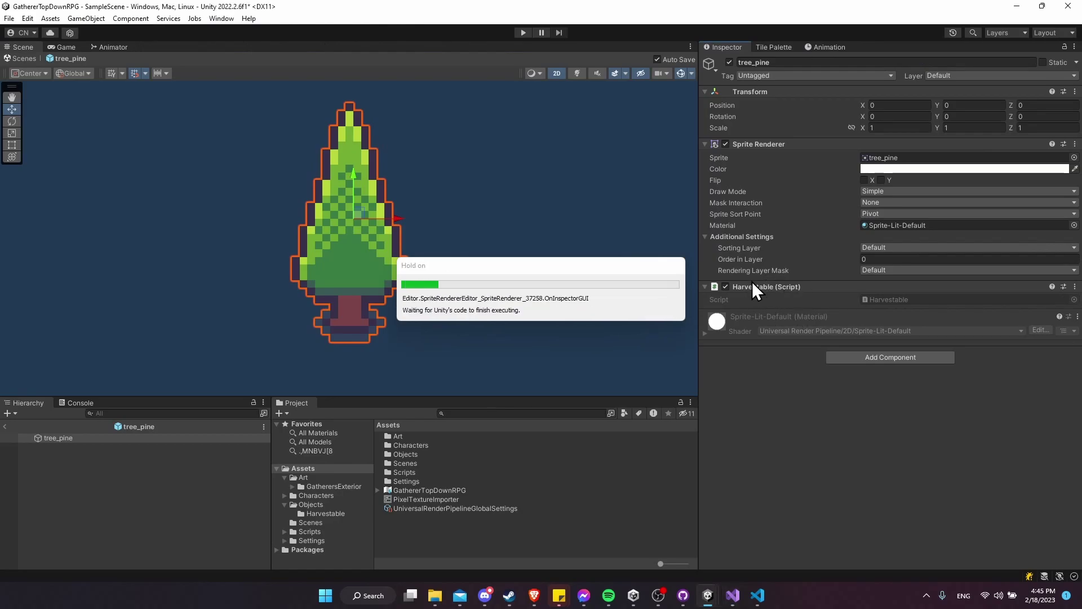
pyautogui.click(5, 426)
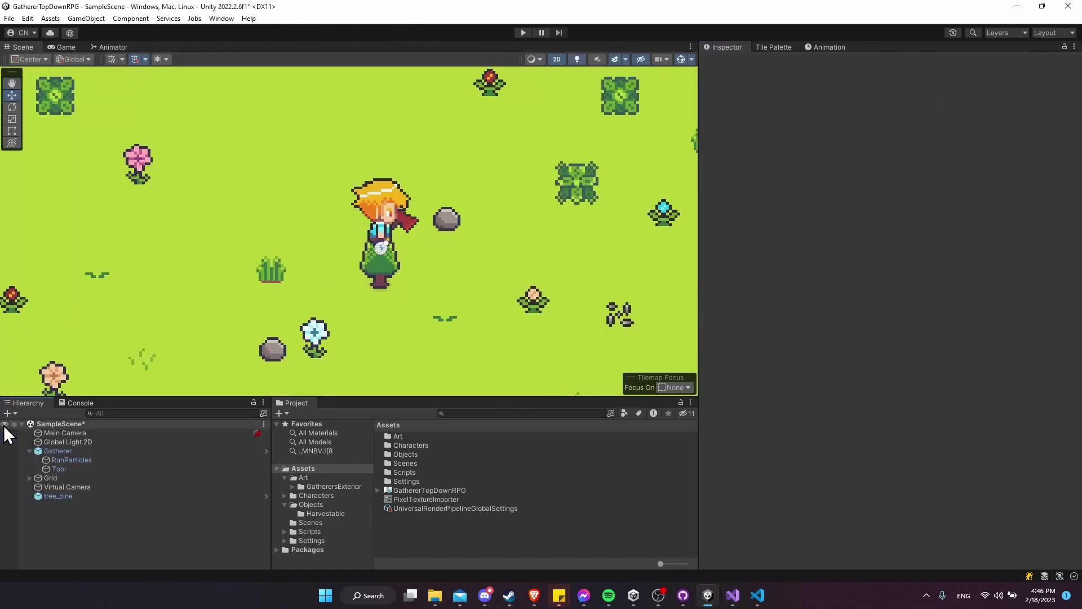
# Step: Move the tree_pine away from the Gatherer to the far side of the rock, at X 0.44, Y 0.155
pyautogui.scroll(1, 395, 310)
pyautogui.click(402, 270)
pyautogui.scroll(1, 402, 270)
pyautogui.moveTo(401, 269); pyautogui.dragTo(333, 307, button='middle')
pyautogui.moveTo(366, 270); pyautogui.dragTo(522, 266)
pyautogui.moveTo(472, 239); pyautogui.dragTo(483, 194)
pyautogui.moveTo(511, 198); pyautogui.dragTo(442, 217, button='middle')
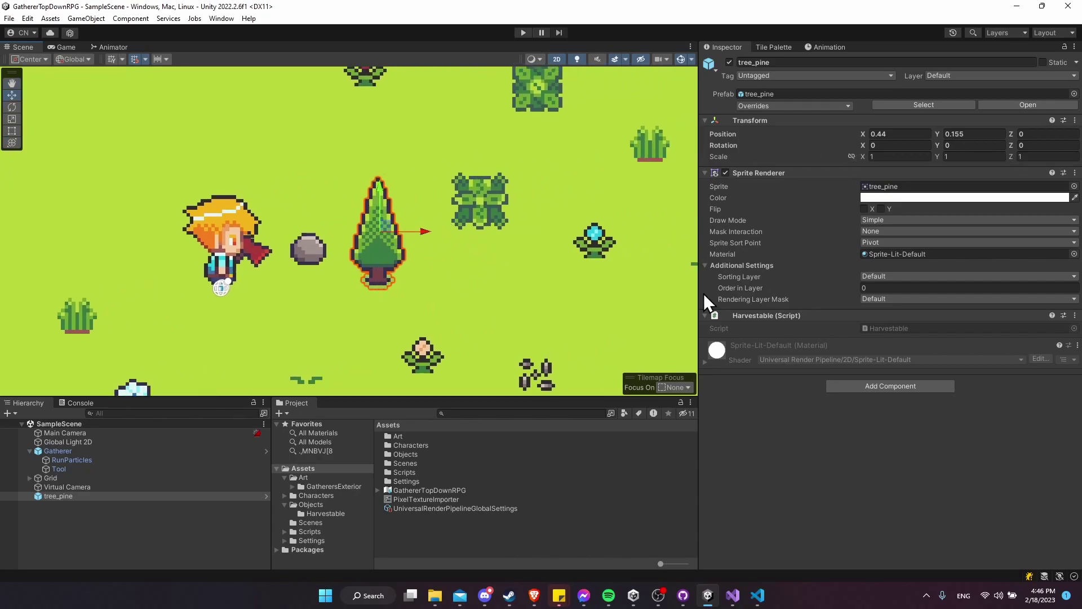
# Step: Open the tree_pine prefab for editing and add a Circle Collider 2D component to it
pyautogui.click(266, 496)
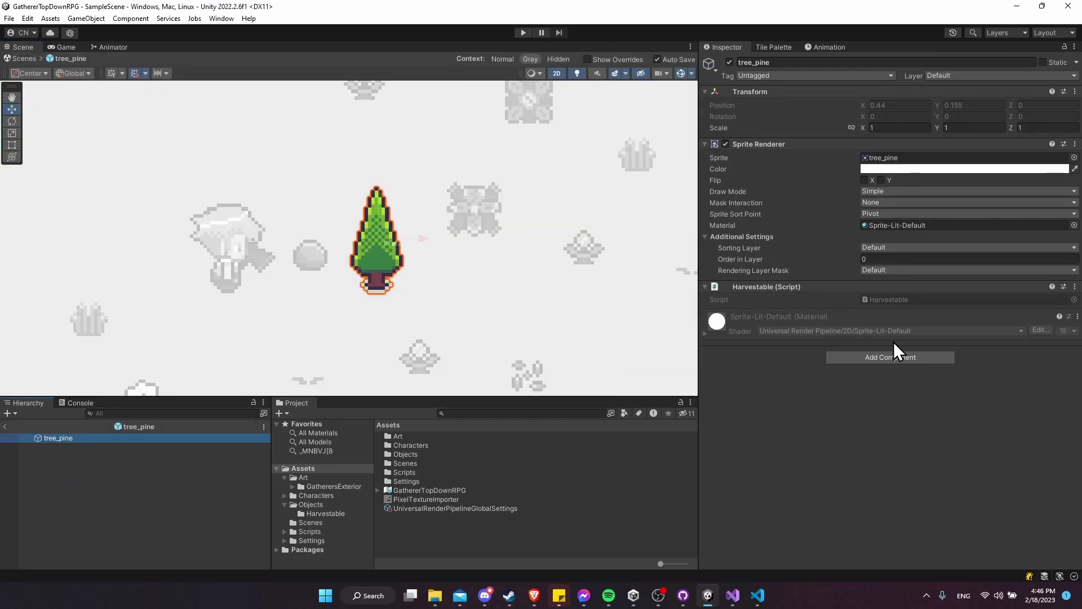
pyautogui.click(918, 358)
pyautogui.write('circle')
pyautogui.press('Return')
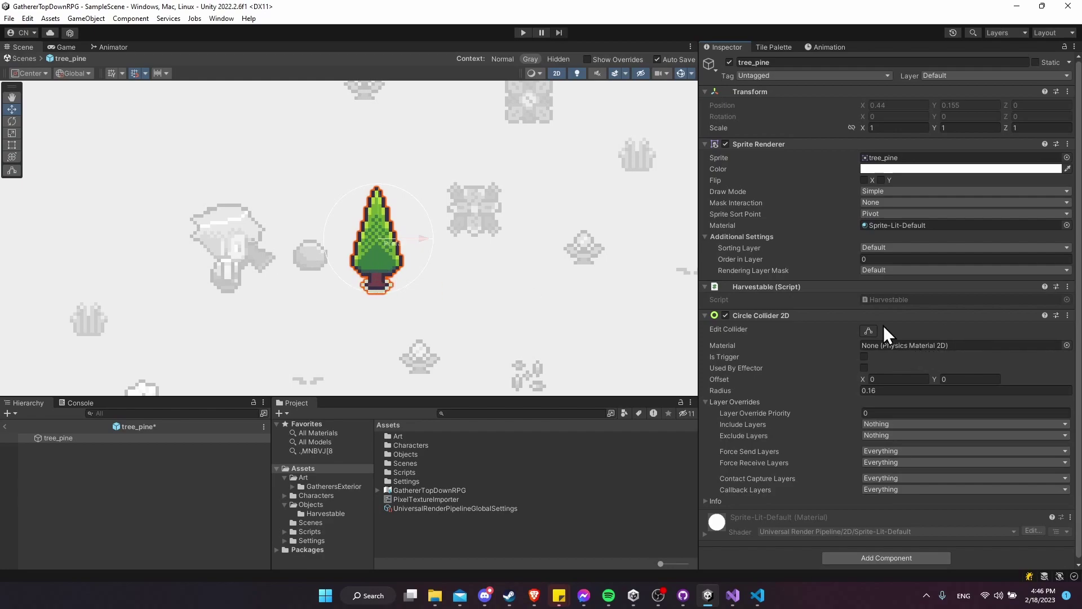
# Step: Set the tree's circle collider radius to 0.07 and its offset to X -0.01, Y -0.12
pyautogui.moveTo(857, 385); pyautogui.dragTo(853, 385)
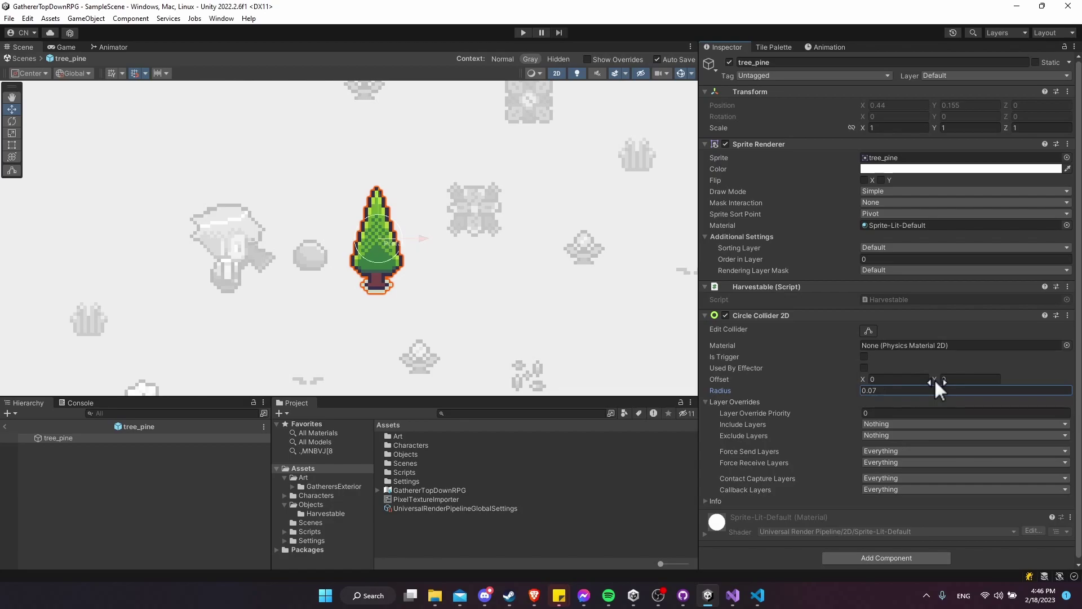
pyautogui.moveTo(935, 377); pyautogui.dragTo(931, 381)
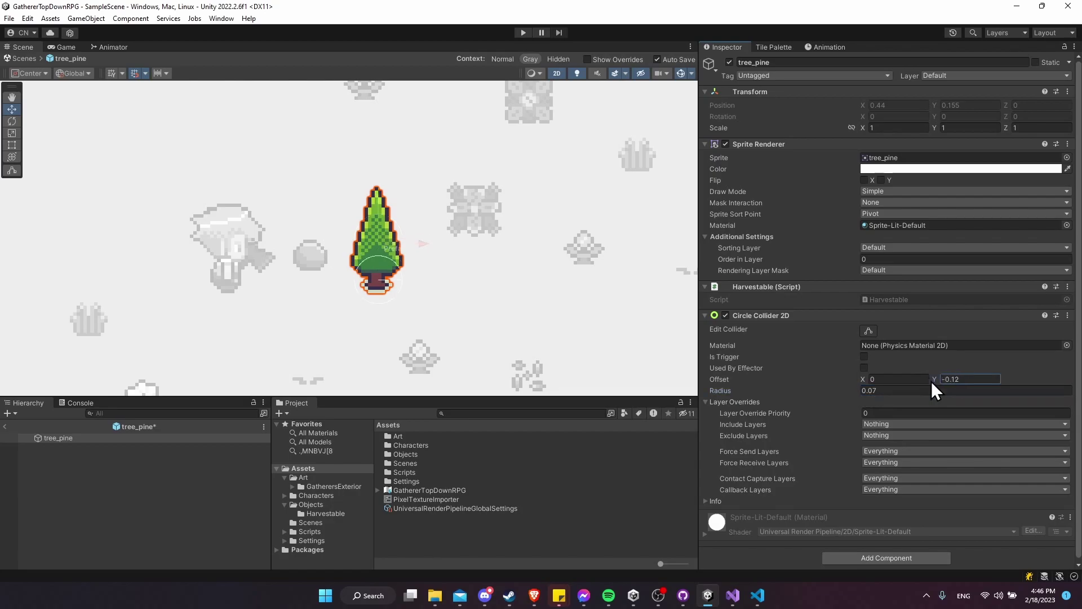
pyautogui.hotkey('shift', 'Tab')
pyautogui.write('-0.01')
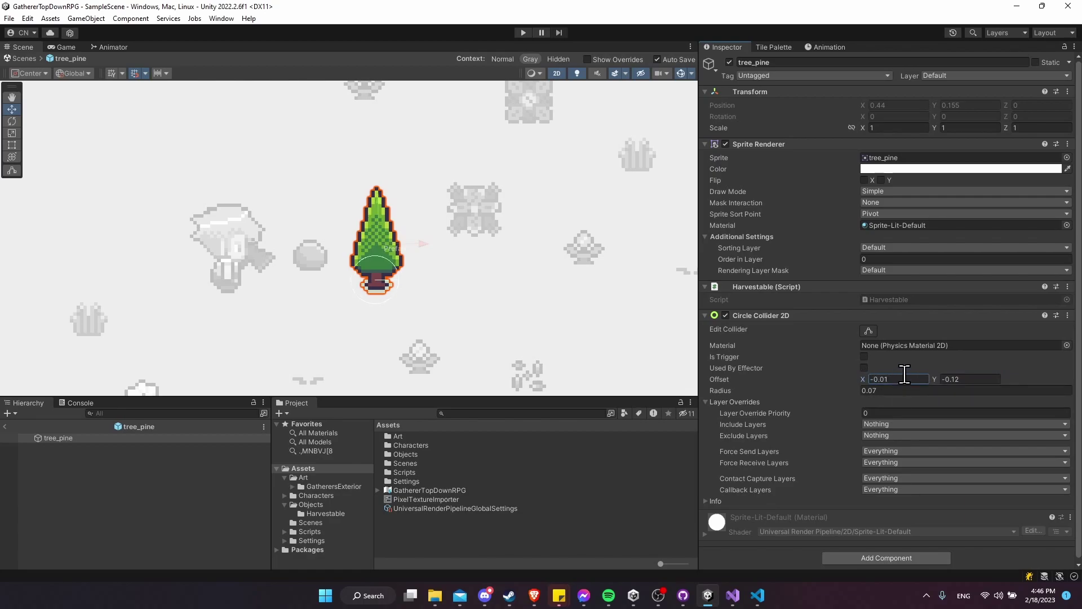
# Step: Fine-tune the circle collider's X offset against the trunk, trying 0 and settling on -0.005
pyautogui.click(417, 296)
pyautogui.click(379, 285)
pyautogui.click(902, 378)
pyautogui.write('0')
pyautogui.scroll(10, 360, 279)
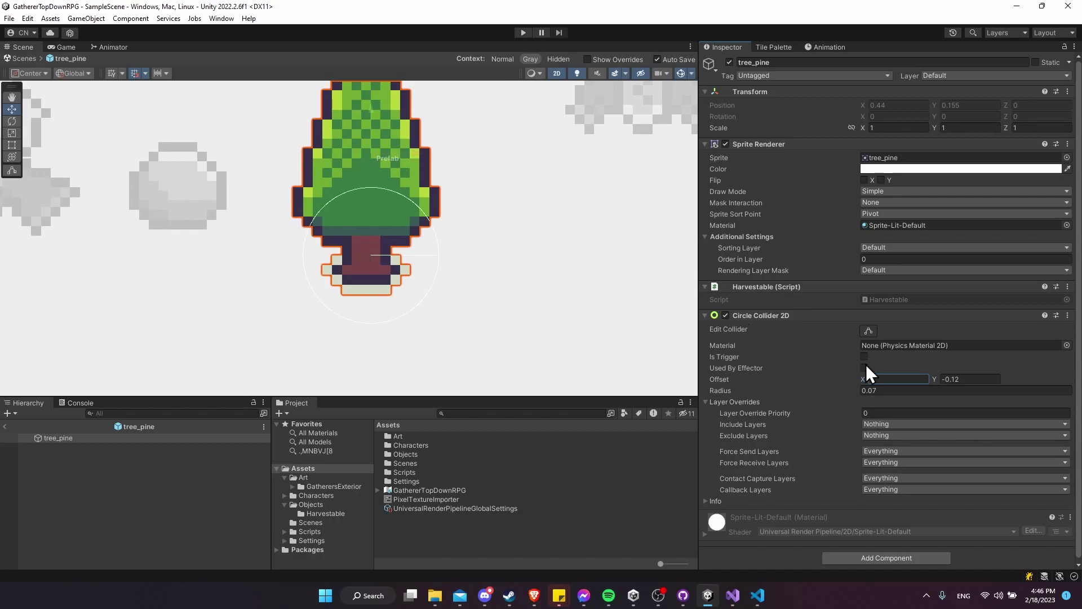
pyautogui.click(886, 376)
pyautogui.write('-0.005')
pyautogui.scroll(-1, 398, 340)
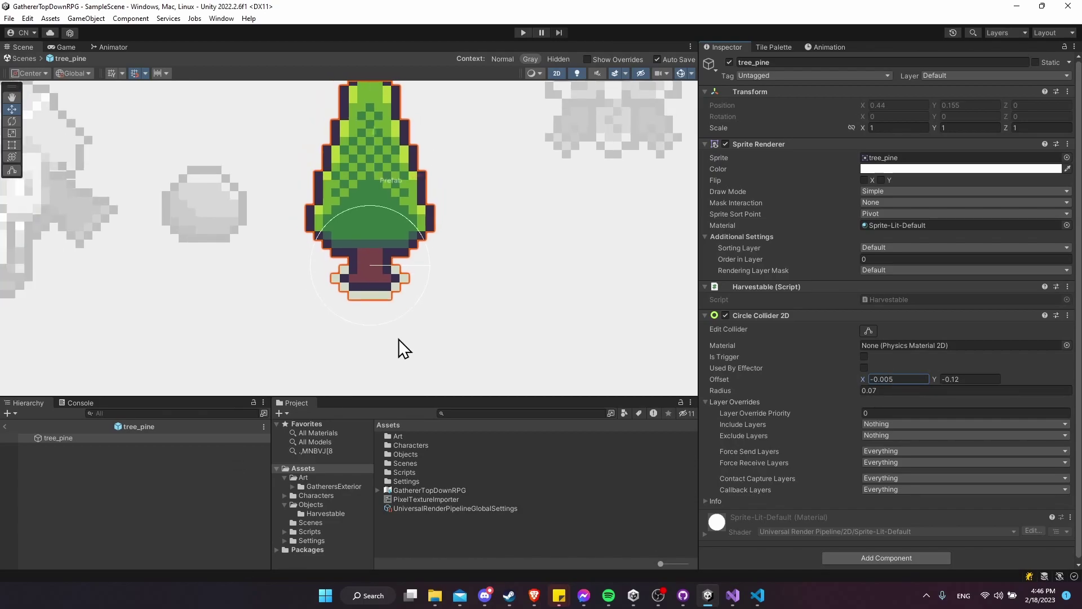
# Step: Shrink the circle collider's radius to 0.04 so it fits the tree trunk
pyautogui.scroll(-2, 382, 246)
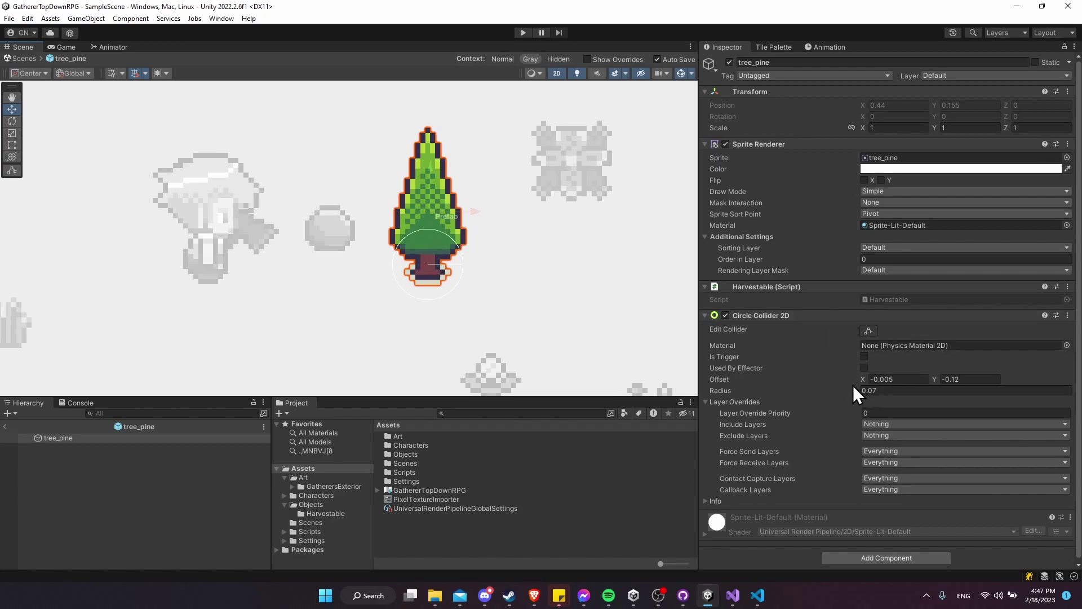
pyautogui.write('0')
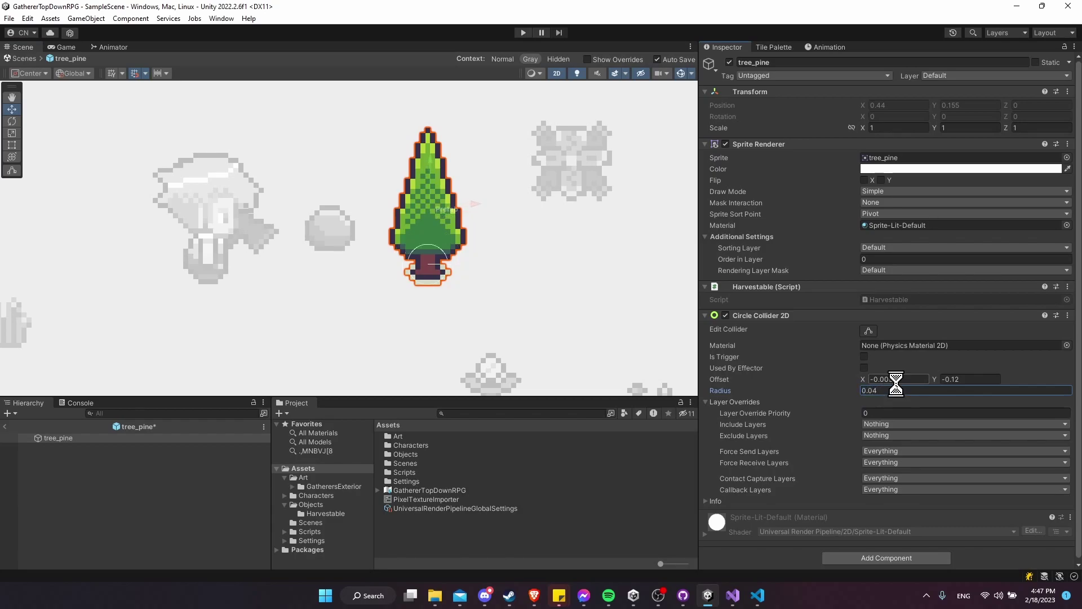
pyautogui.scroll(-8, 410, 282)
pyautogui.moveTo(459, 282); pyautogui.dragTo(449, 259, button='middle')
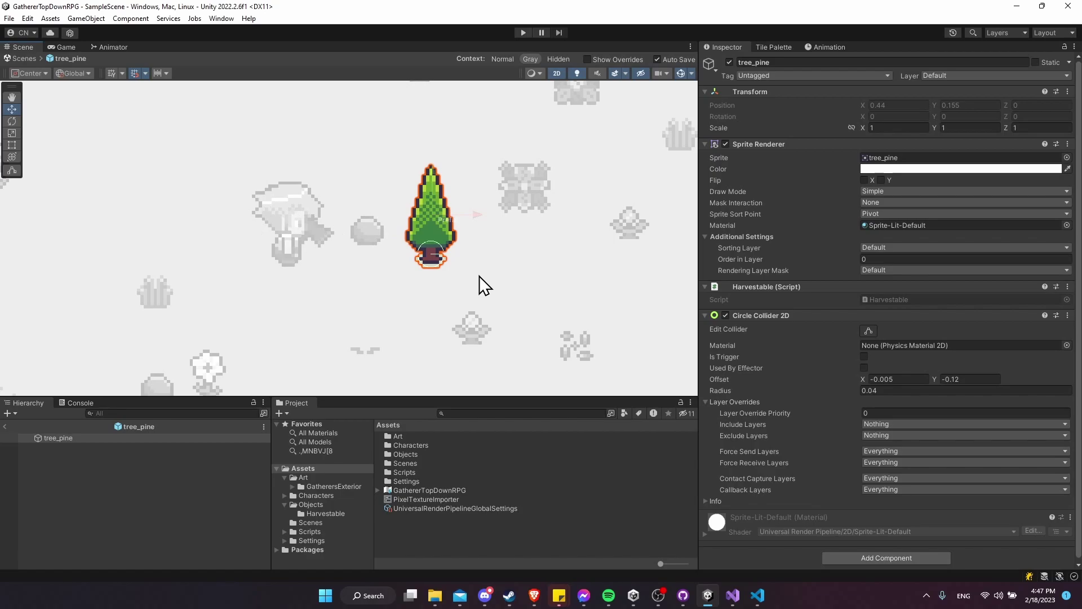
pyautogui.scroll(3, 522, 237)
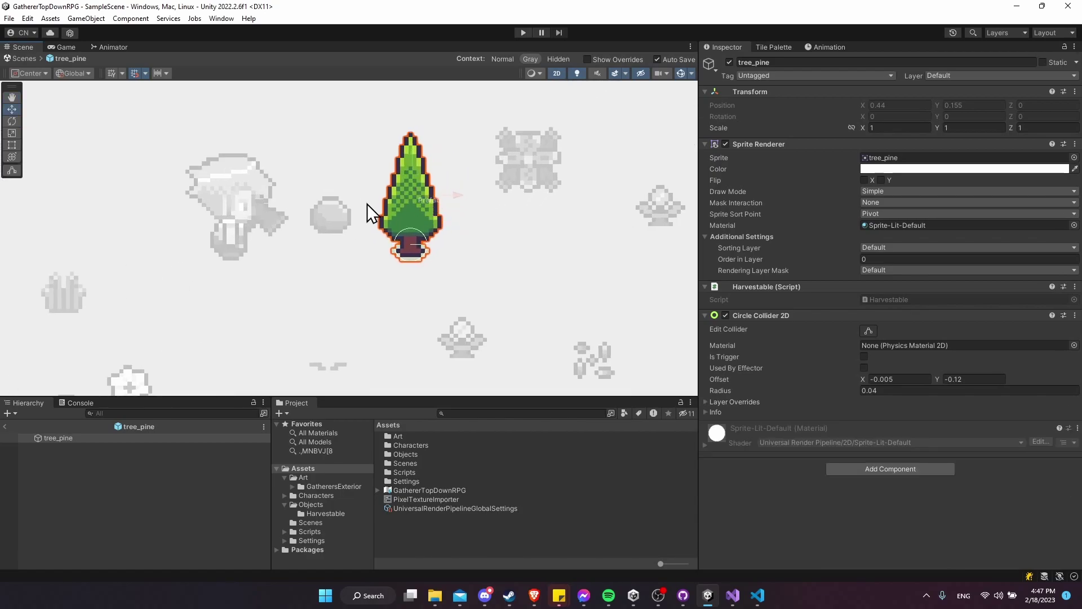
# Step: Add a Rigidbody 2D with body type Static to the tree_pine prefab and return to the scene
pyautogui.click(886, 472)
pyautogui.write('rig')
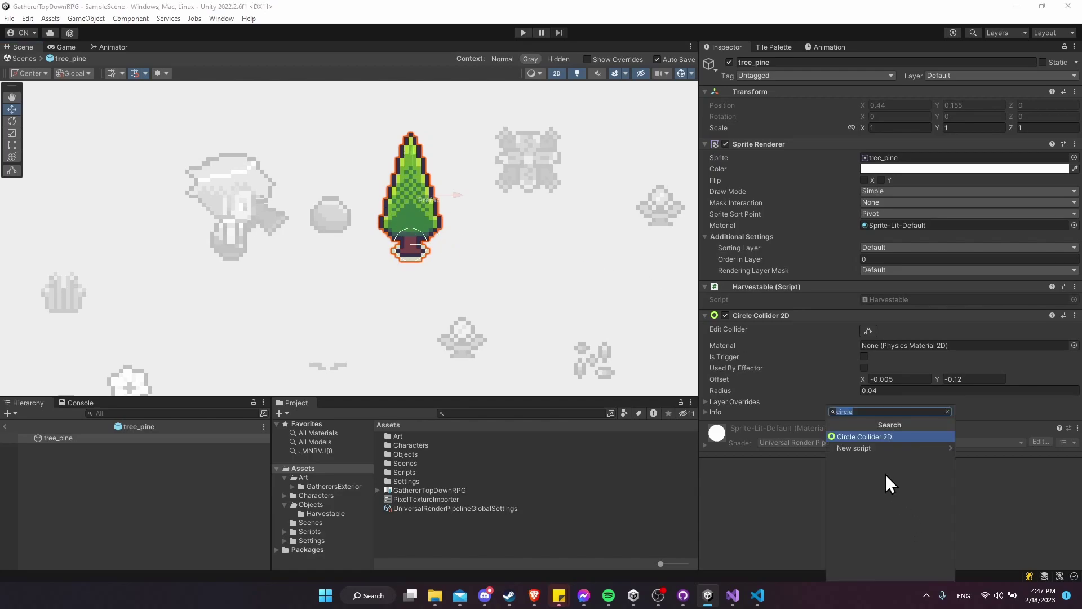
pyautogui.write('i')
pyautogui.press('Down')
pyautogui.press('Return')
pyautogui.click(889, 442)
pyautogui.click(894, 475)
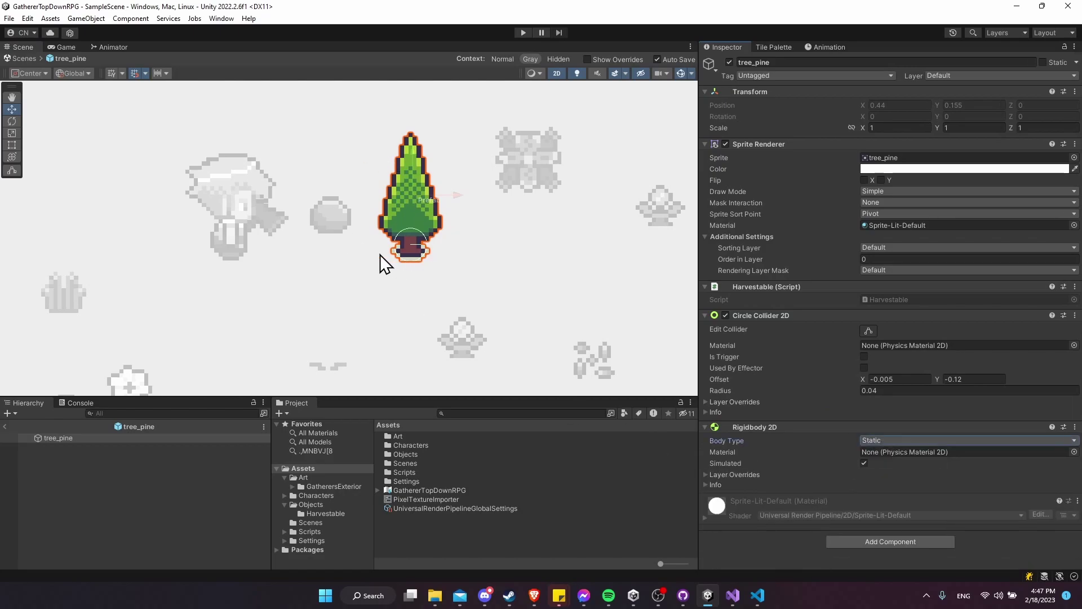
pyautogui.click(7, 426)
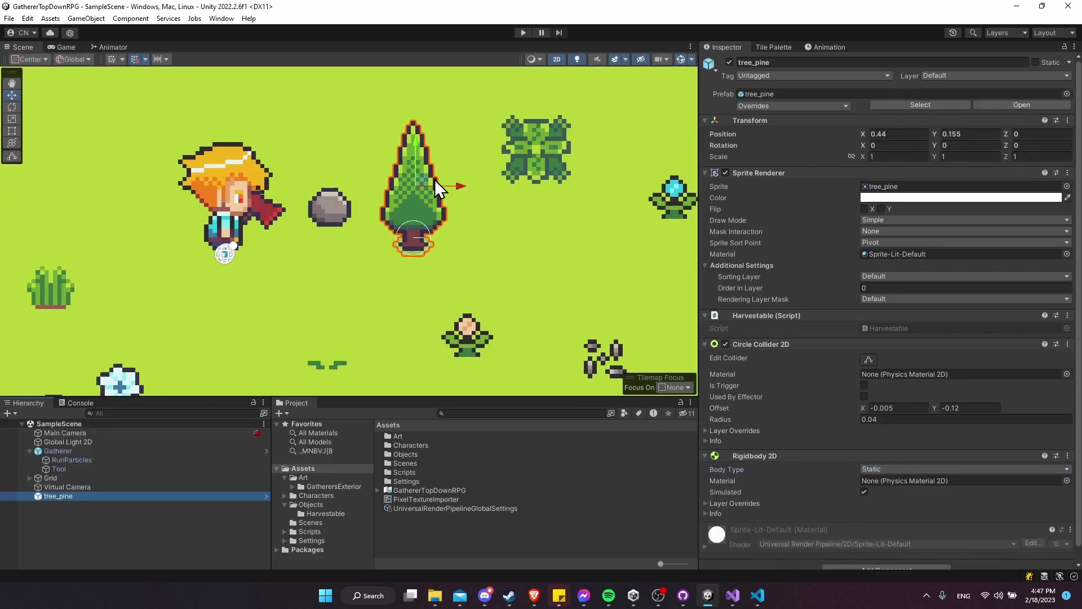
# Step: Play-test the game by walking the Gatherer around the pine tree to check collision and sprite sorting, and stop the game
pyautogui.click(523, 32)
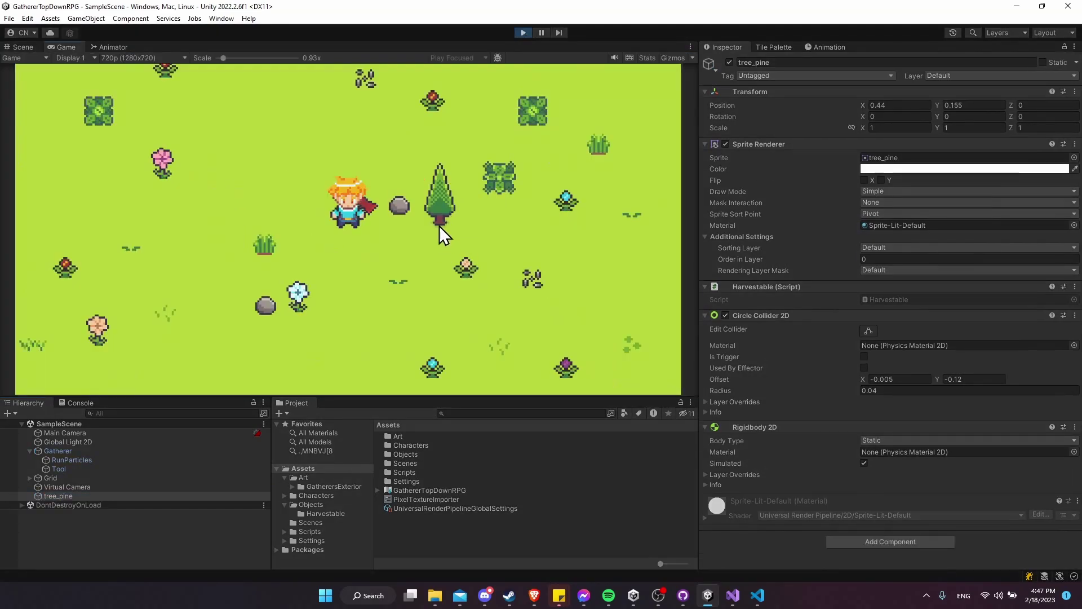
pyautogui.press('d')
pyautogui.press('w')
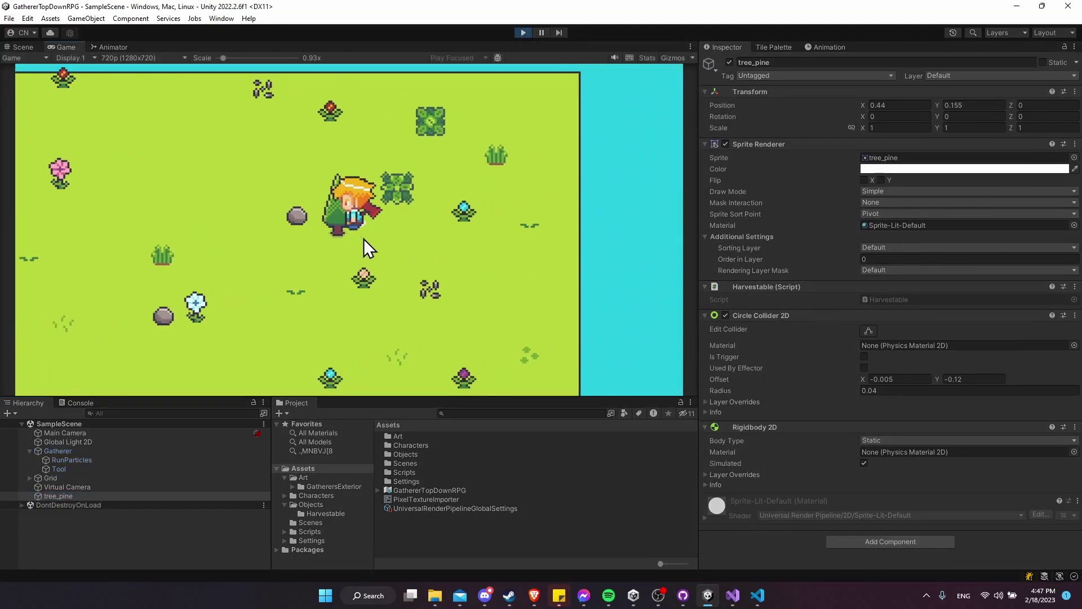
pyautogui.press('a')
pyautogui.press('s')
pyautogui.press('d')
pyautogui.press('s')
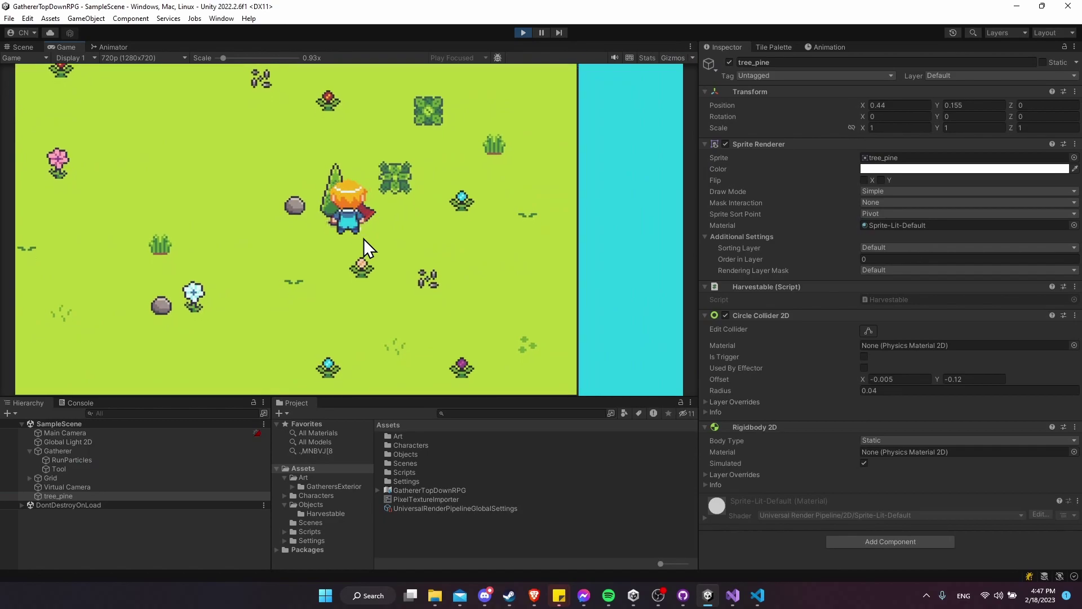
pyautogui.press('s')
pyautogui.press('a')
pyautogui.press('w')
pyautogui.press('d')
pyautogui.press('s')
pyautogui.press('a')
pyautogui.press('d')
pyautogui.press('w')
pyautogui.press('a')
pyautogui.press('s')
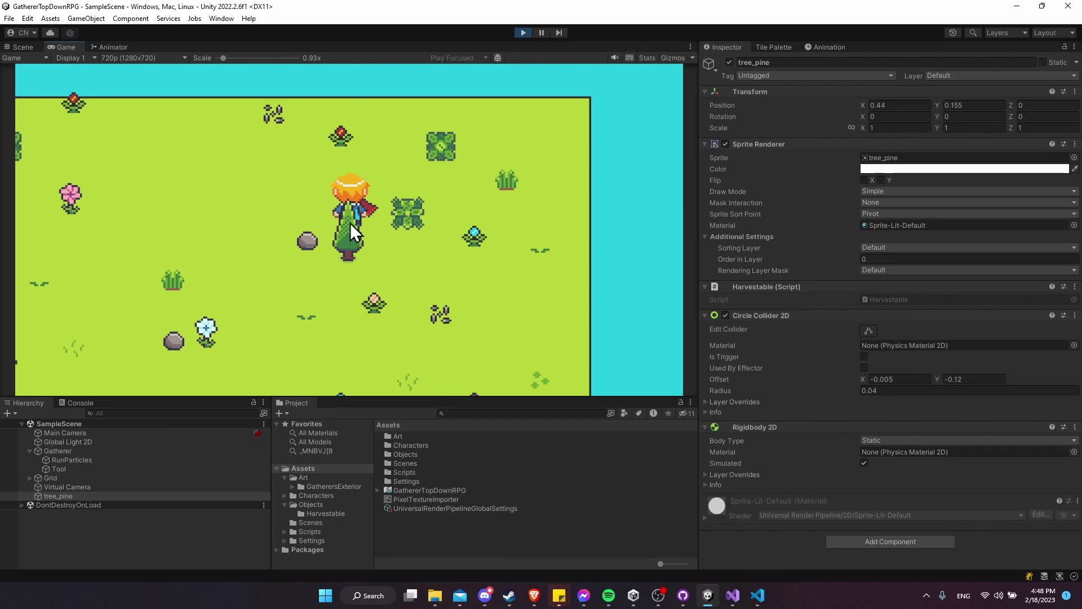
pyautogui.press('s')
pyautogui.press('a')
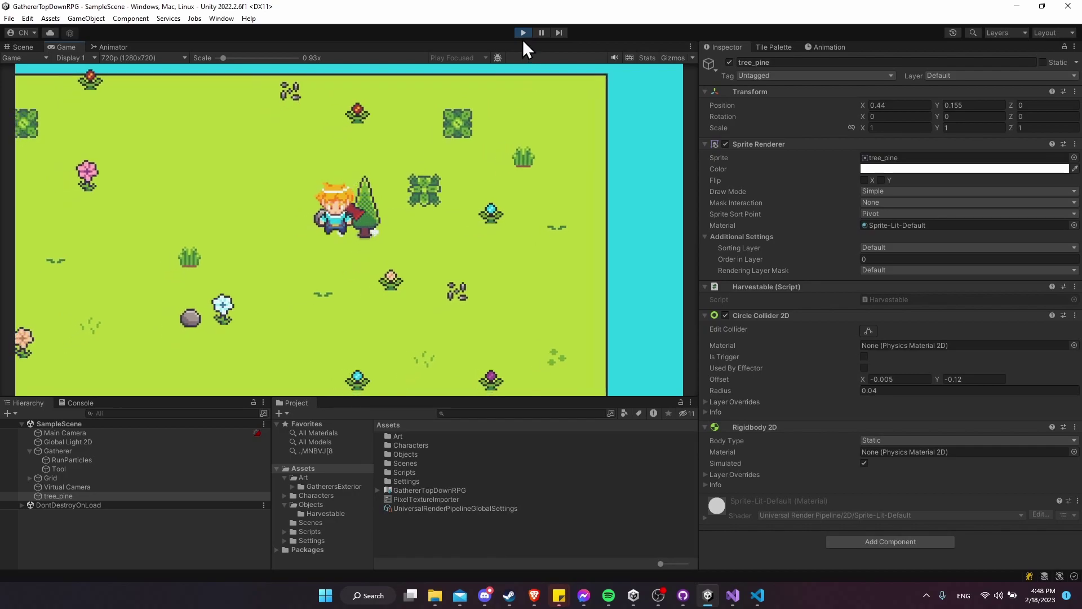
pyautogui.click(524, 34)
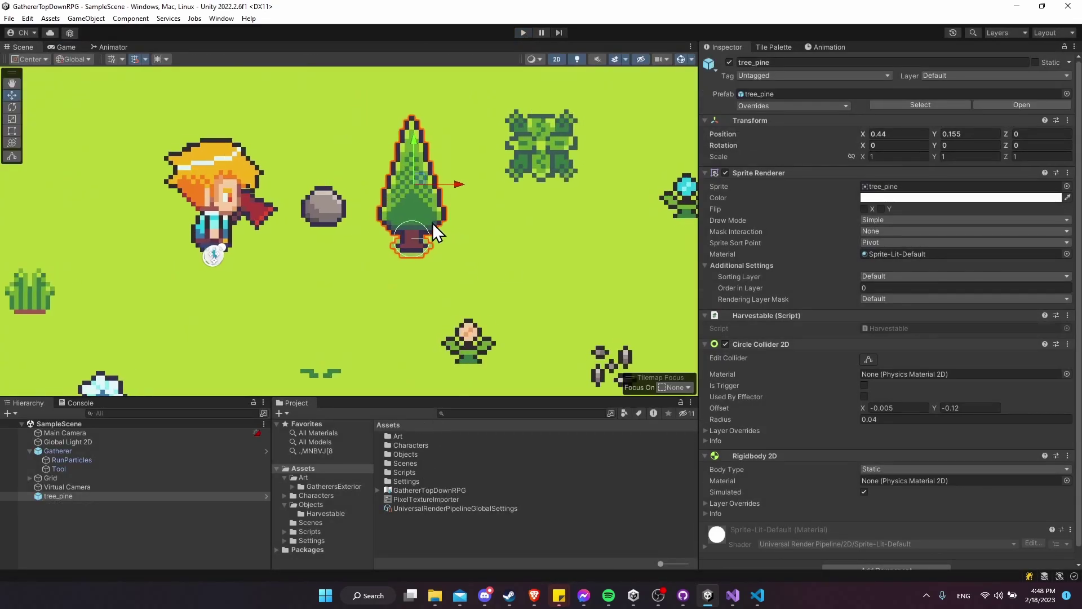
# Step: Locate the tree_pine texture from its Sprite Renderer and open it in the Sprite Editor
pyautogui.doubleClick(879, 184)
pyautogui.click(722, 56)
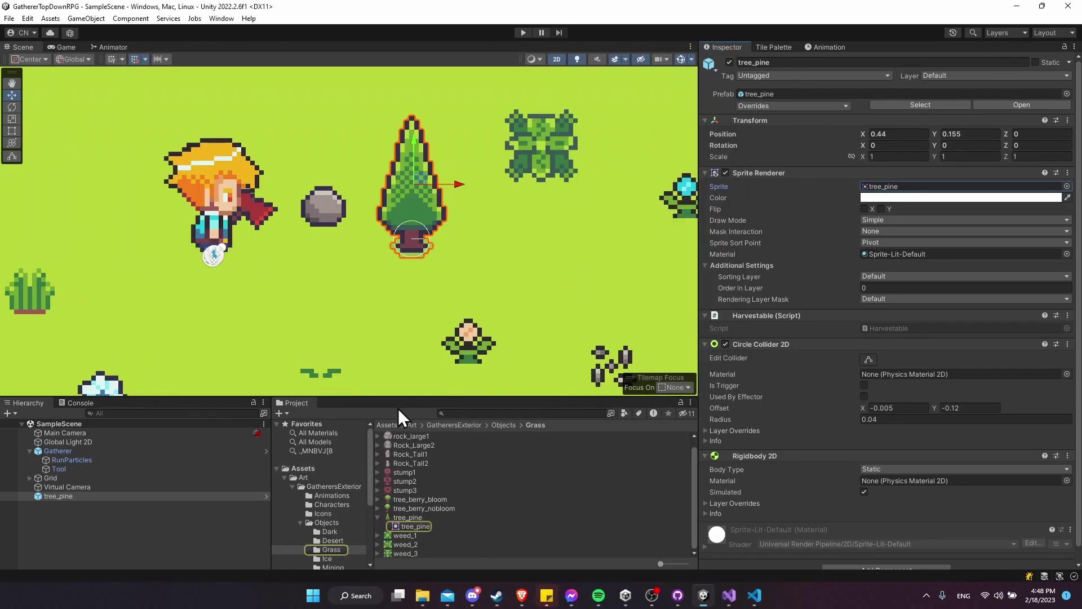
pyautogui.click(417, 518)
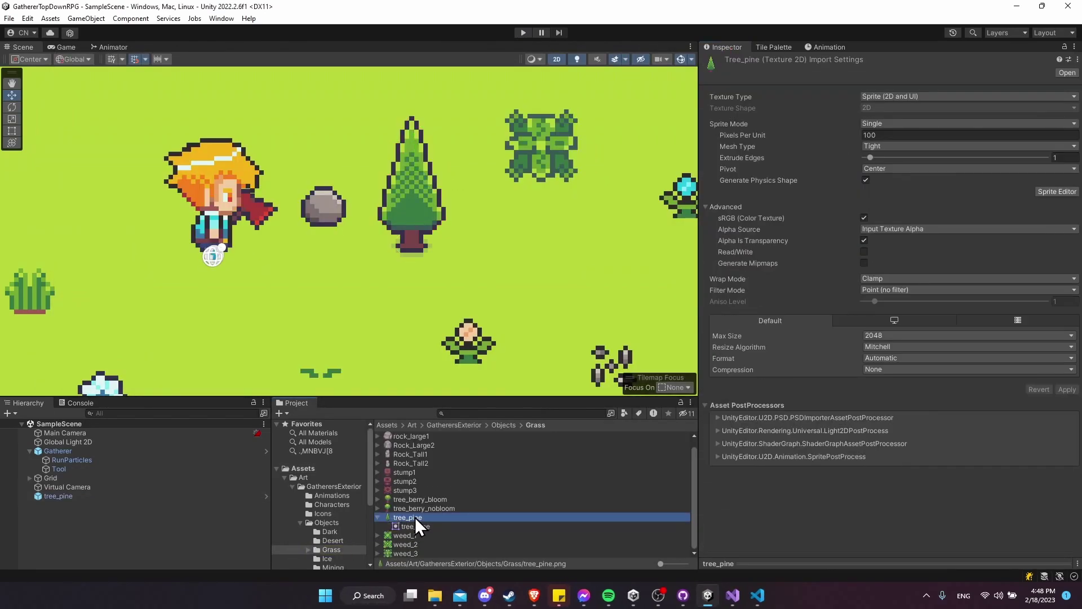
pyautogui.click(1057, 192)
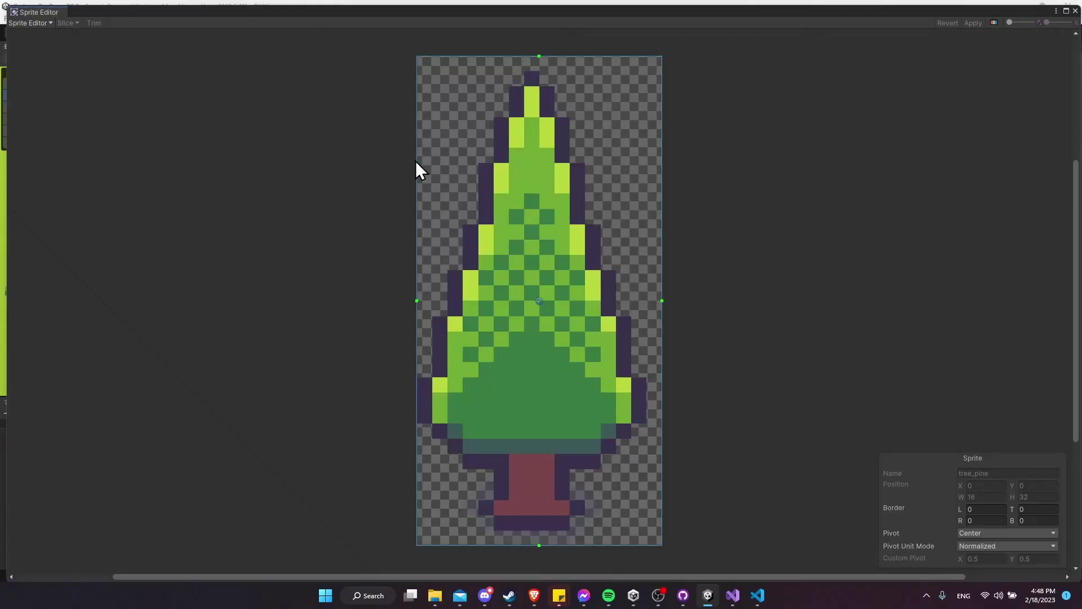
# Step: Give the tree_pine sprite a custom pivot at the trunk's base, about X 0.468, Y 0.081, and apply it
pyautogui.click(992, 546)
pyautogui.click(995, 533)
pyautogui.click(1001, 533)
pyautogui.moveTo(539, 303); pyautogui.dragTo(538, 460)
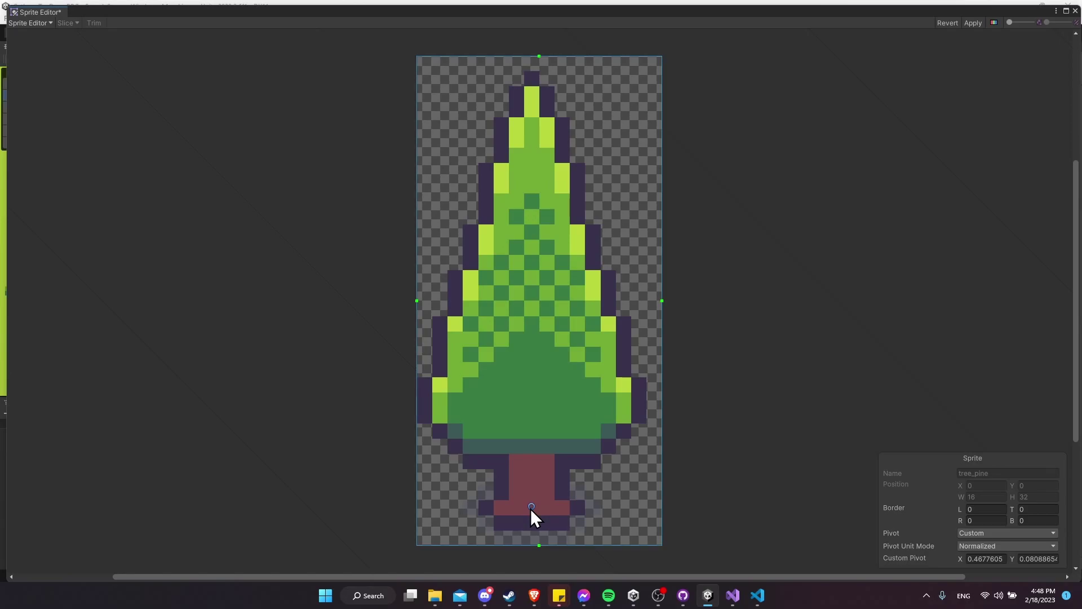
pyautogui.click(973, 23)
pyautogui.click(1075, 11)
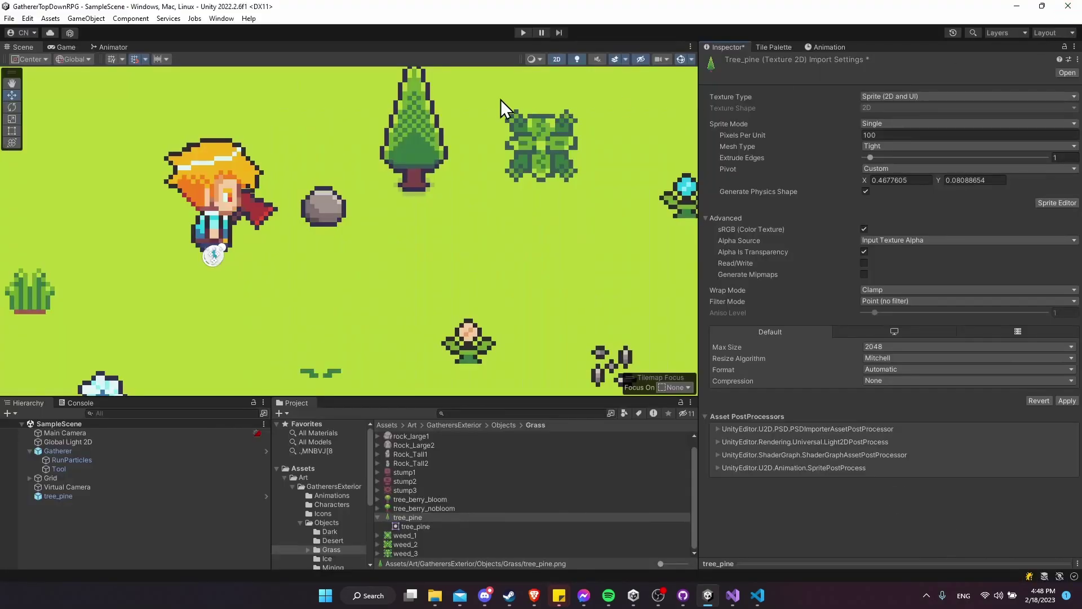
# Step: Reopen the tree_pine prefab and set its circle collider's Y offset to 0 to match the new pivot
pyautogui.click(432, 145)
pyautogui.click(534, 315)
pyautogui.scroll(-3, 526, 248)
pyautogui.moveTo(523, 244); pyautogui.dragTo(537, 297, button='middle')
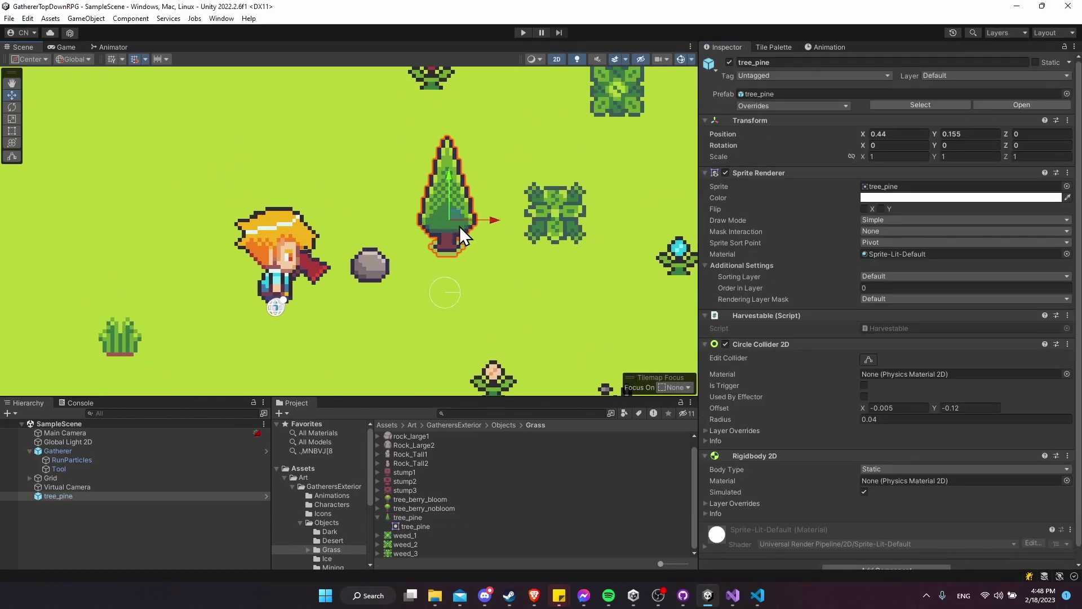
pyautogui.moveTo(459, 225); pyautogui.dragTo(426, 232, button='middle')
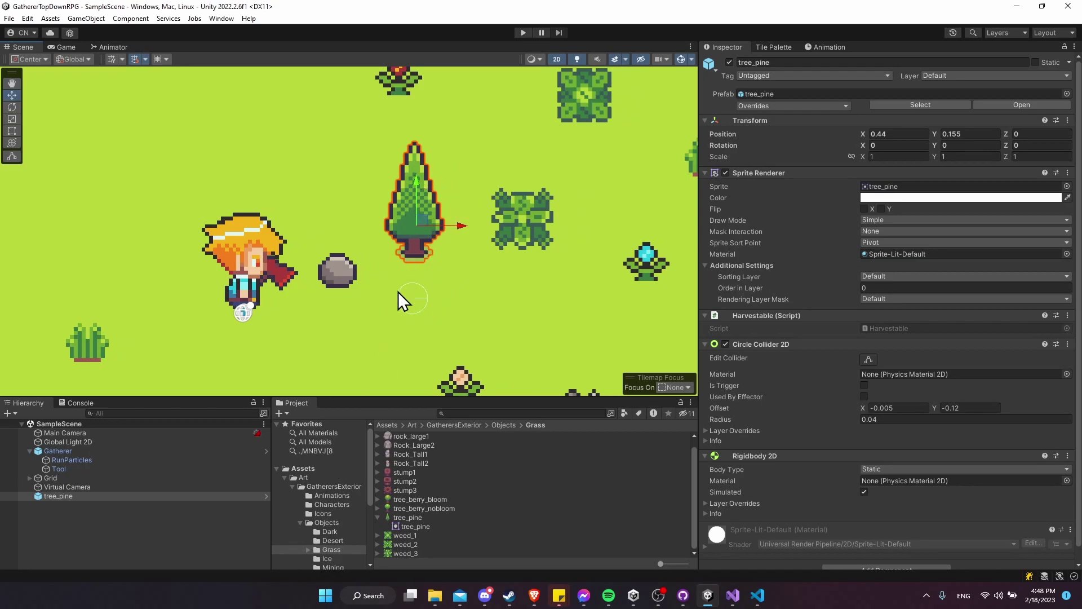
pyautogui.click(266, 497)
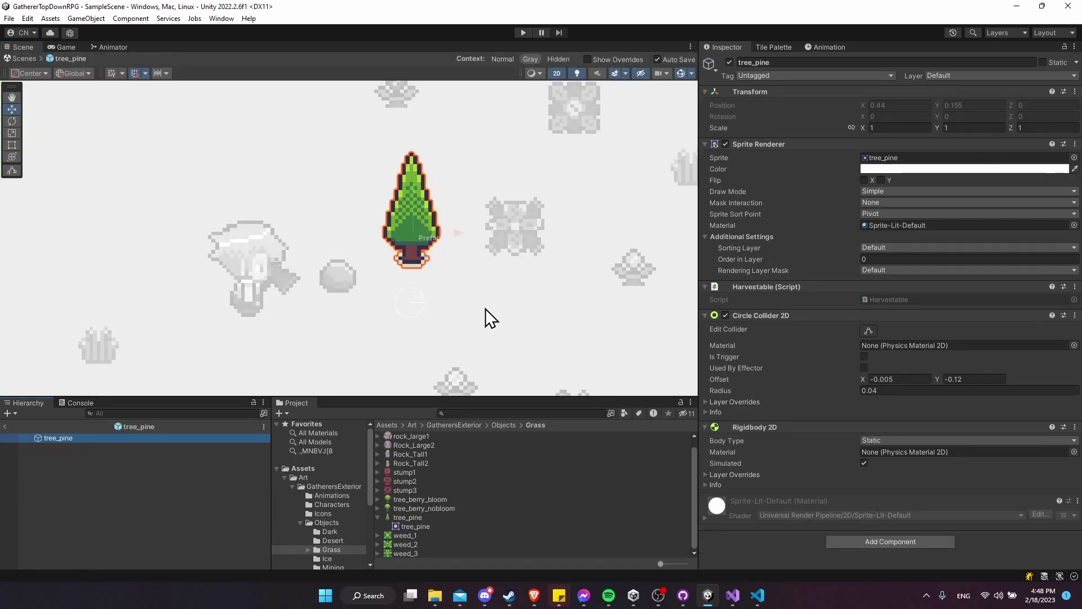
pyautogui.click(965, 378)
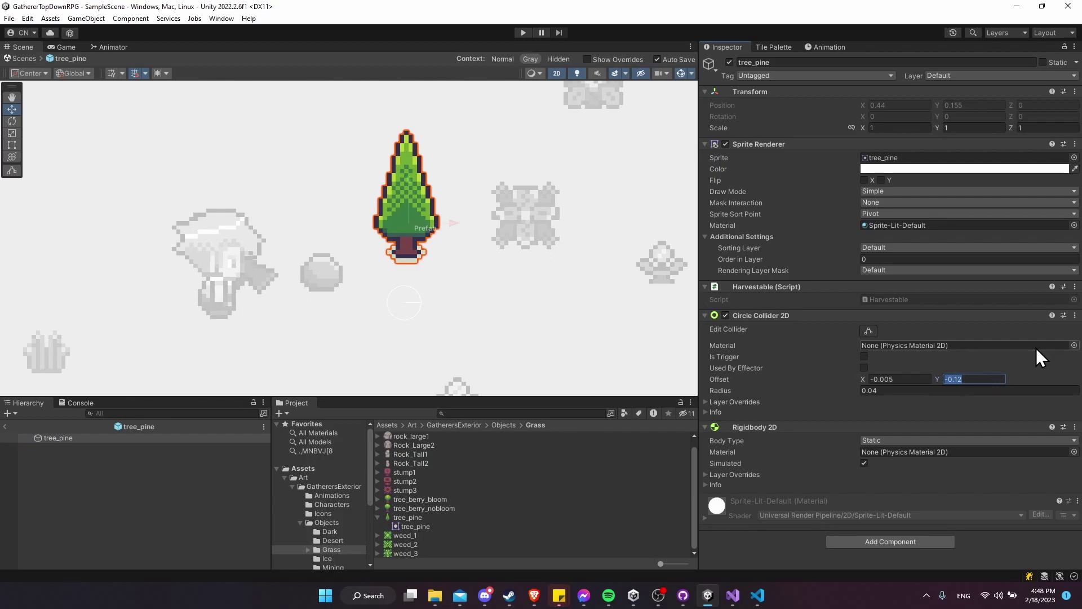
pyautogui.write('0')
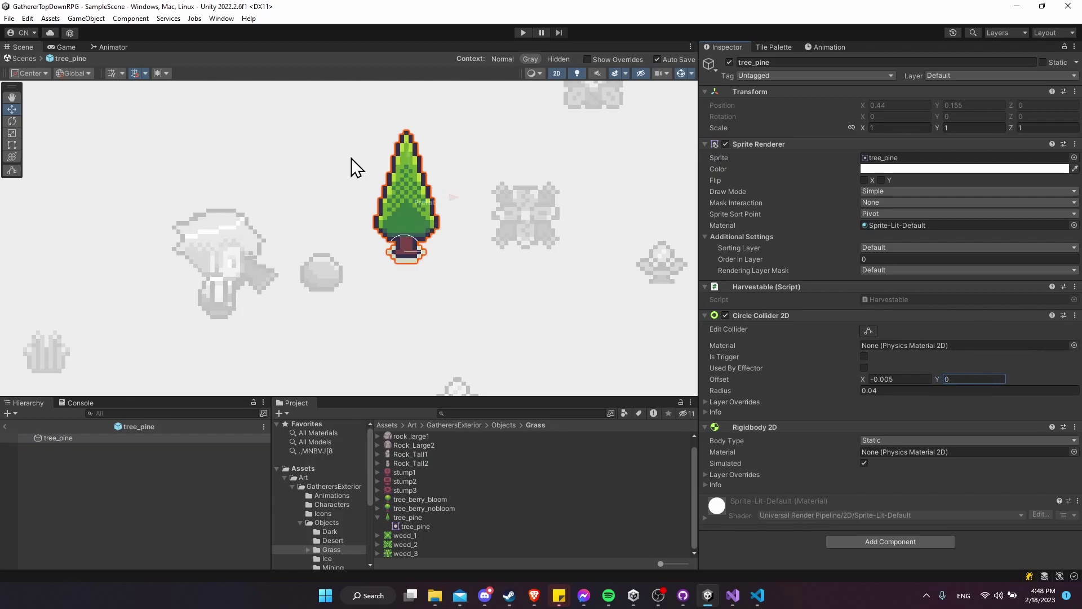
# Step: Set the circle collider's X offset to 0 and return from the tree_pine prefab to the scene
pyautogui.scroll(10, 403, 264)
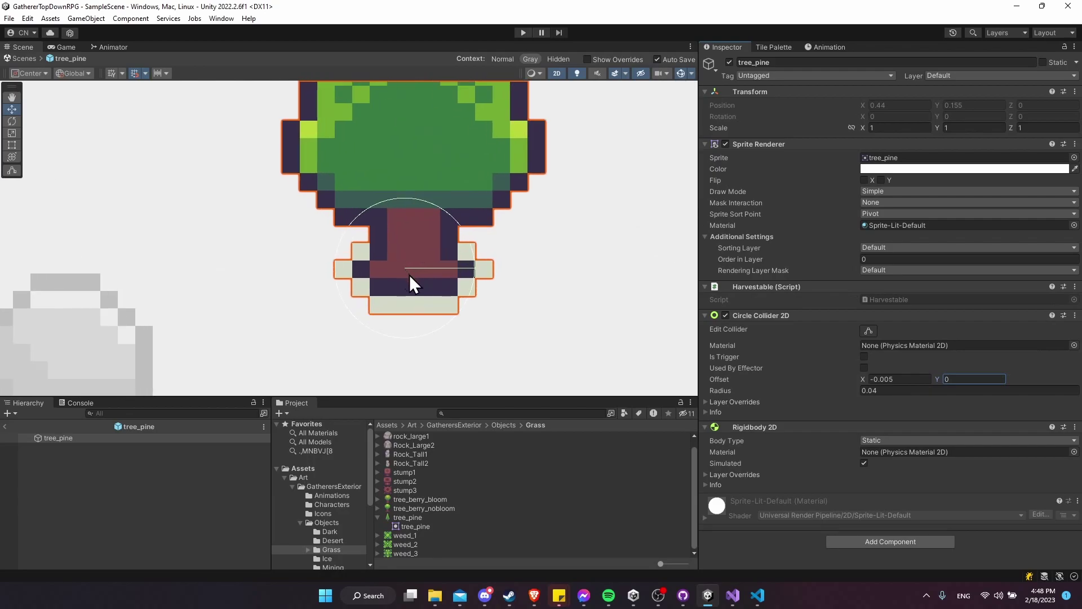
pyautogui.scroll(2, 414, 276)
pyautogui.click(897, 374)
pyautogui.write('0')
pyautogui.scroll(-10, 453, 250)
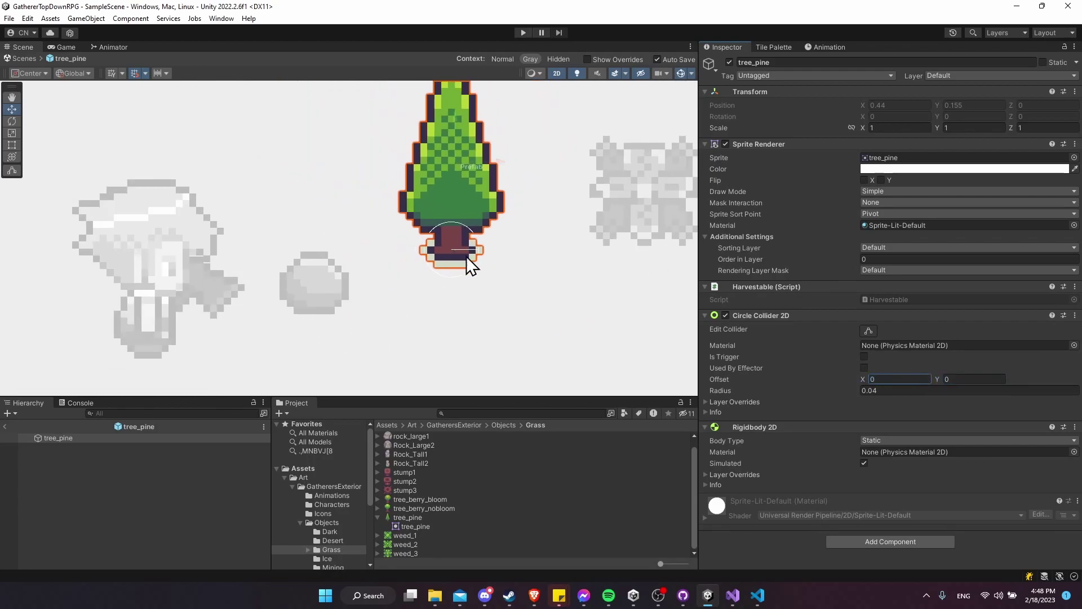
pyautogui.moveTo(493, 266); pyautogui.dragTo(491, 266, button='middle')
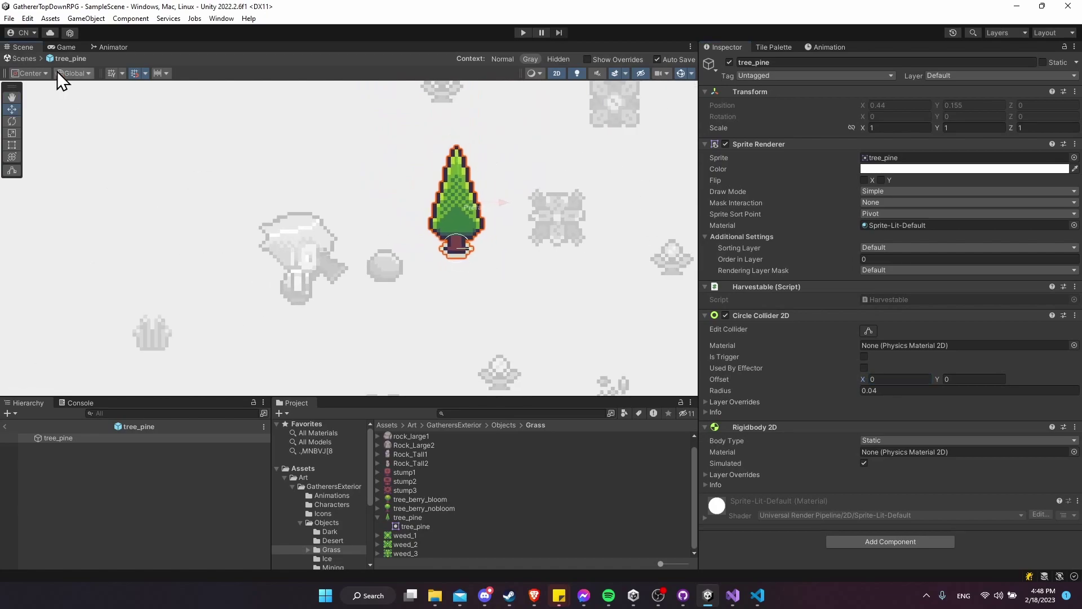
pyautogui.click(6, 427)
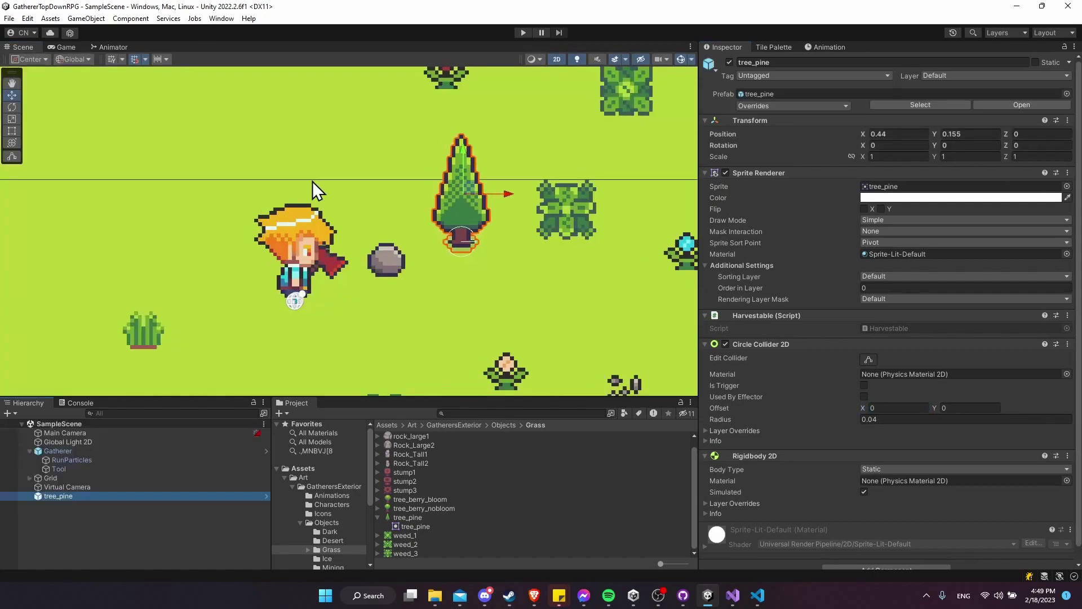
# Step: Play-test the scene by walking the Gatherer behind and around the pine tree to check sprite sorting and collision, and end the test
pyautogui.click(523, 32)
pyautogui.press('d')
pyautogui.press('w')
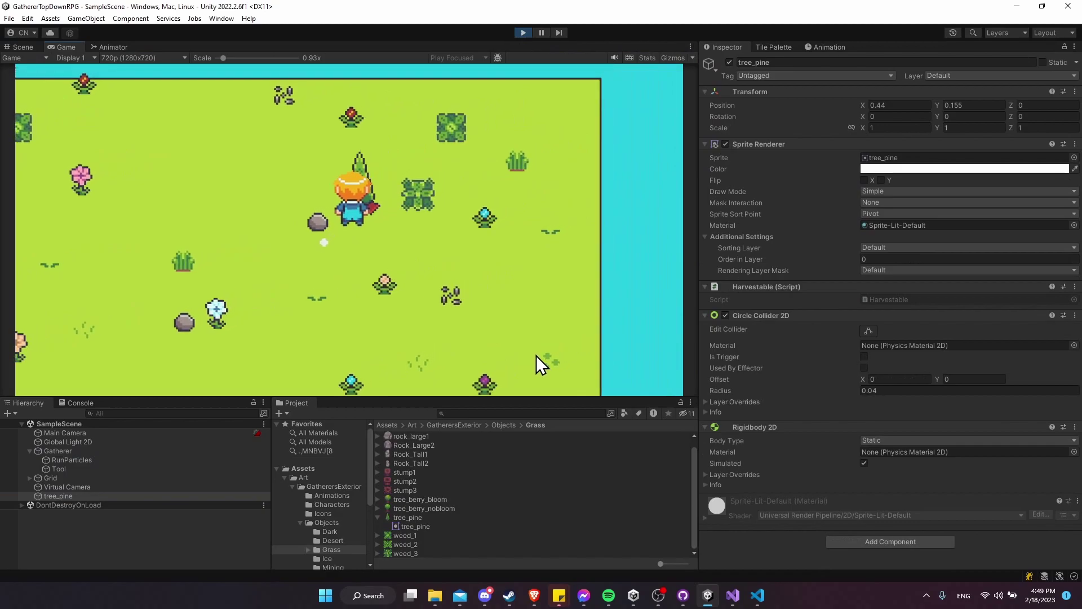
pyautogui.press('a')
pyautogui.press('w')
pyautogui.press('a')
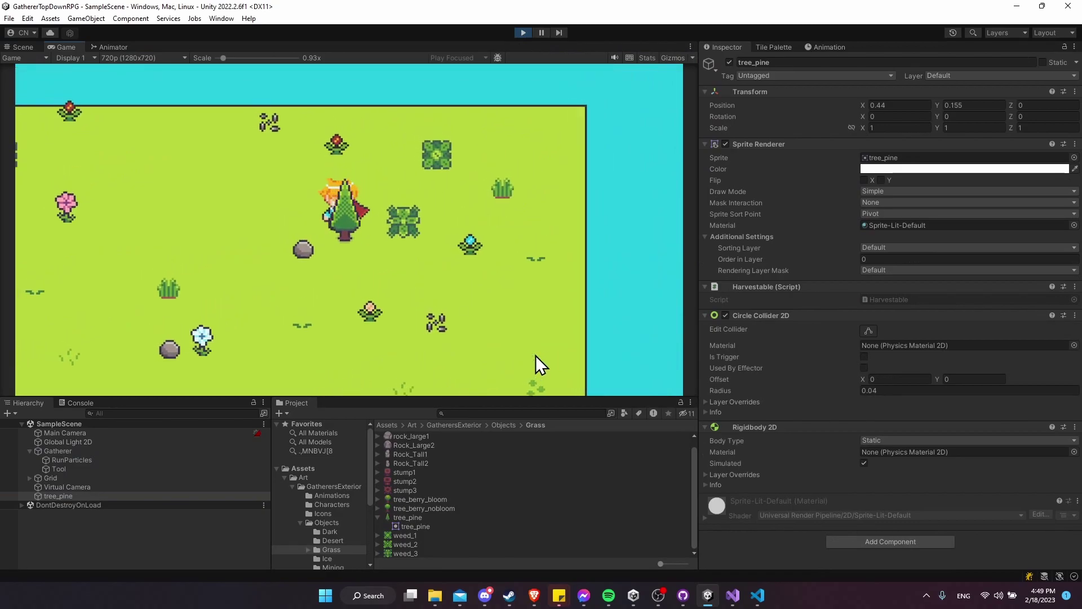
pyautogui.press('d')
pyautogui.press('a')
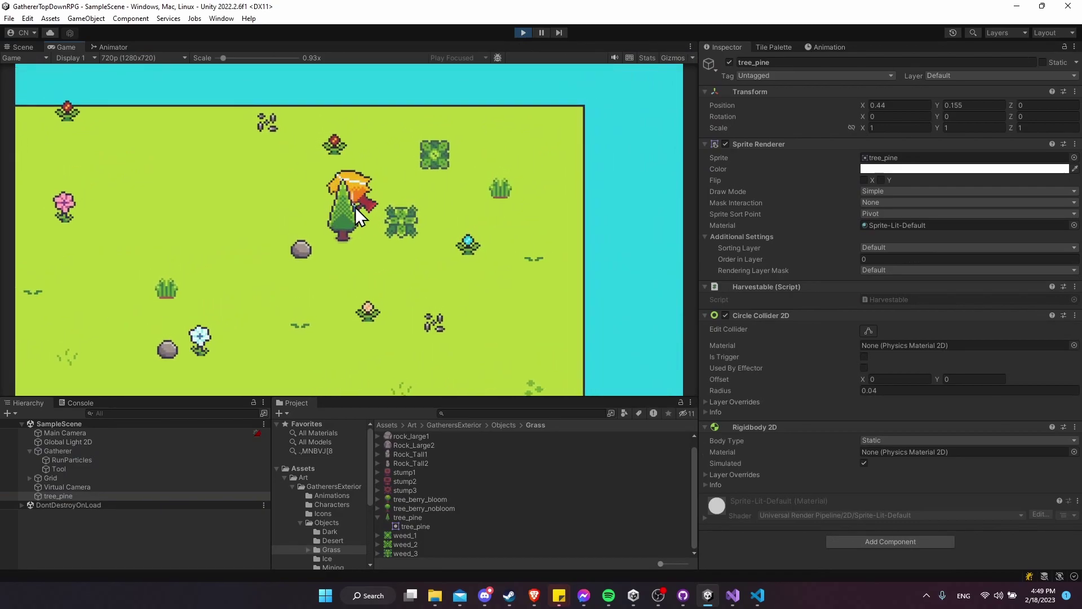
pyautogui.press('a')
pyautogui.press('s')
pyautogui.press('d')
pyautogui.press('w')
pyautogui.press('a')
pyautogui.press('s')
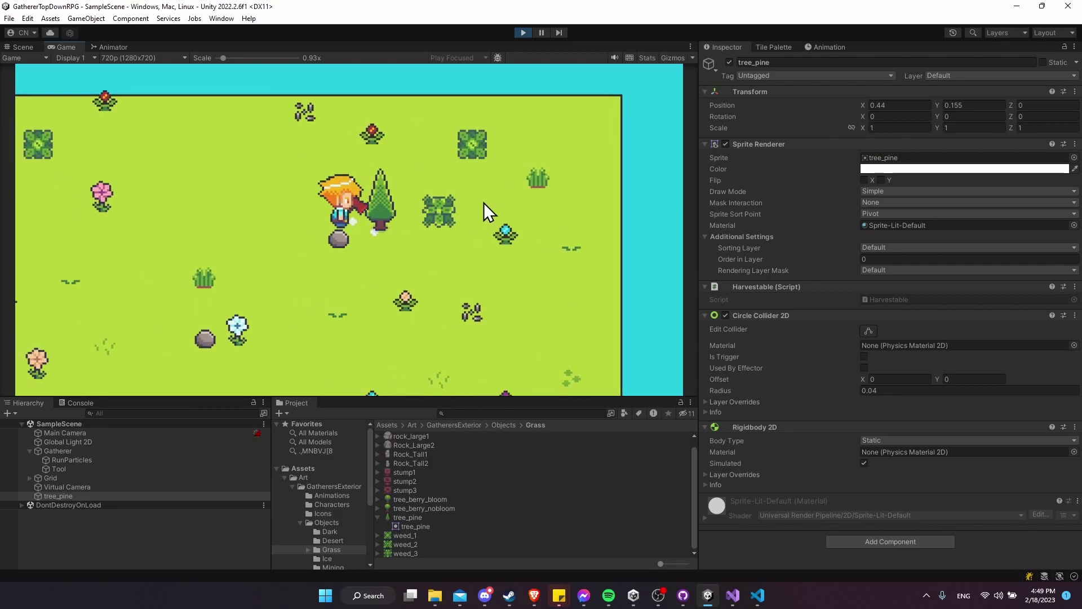
pyautogui.press('w')
pyautogui.press('a')
pyautogui.press('s')
pyautogui.press('d')
pyautogui.press('w')
pyautogui.press('a')
pyautogui.press('s')
pyautogui.press('d')
pyautogui.press('d')
pyautogui.press('a')
pyautogui.press('s')
pyautogui.press('d')
pyautogui.click(523, 33)
pyautogui.click(523, 32)
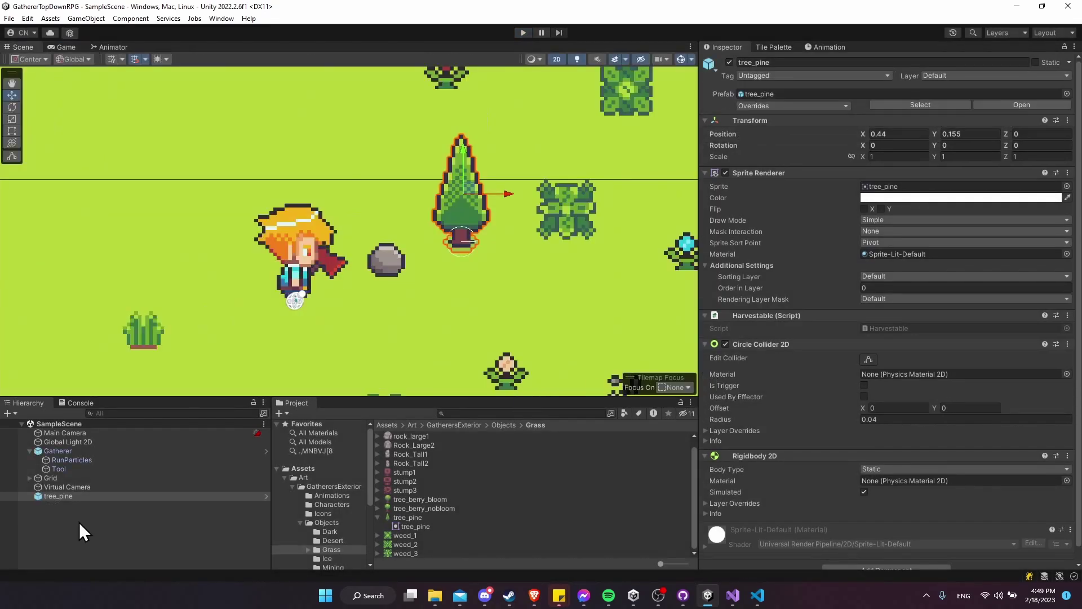
# Step: Open the Gatherer prefab and bring up the script of its Tool child for editing in Visual Studio
pyautogui.click(266, 451)
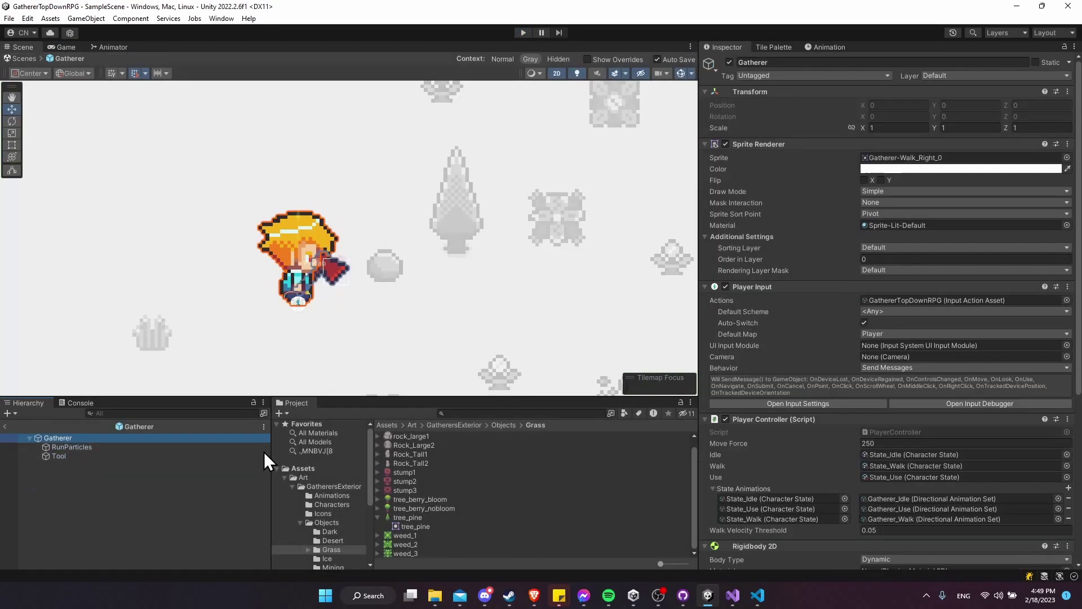
pyautogui.click(231, 456)
pyautogui.click(1075, 432)
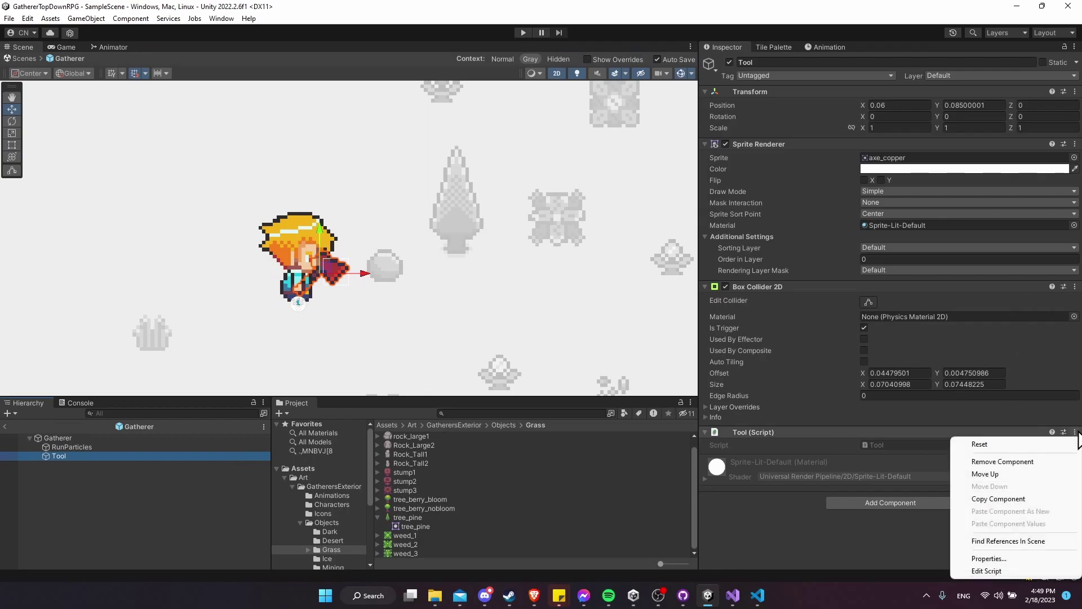
pyautogui.click(987, 571)
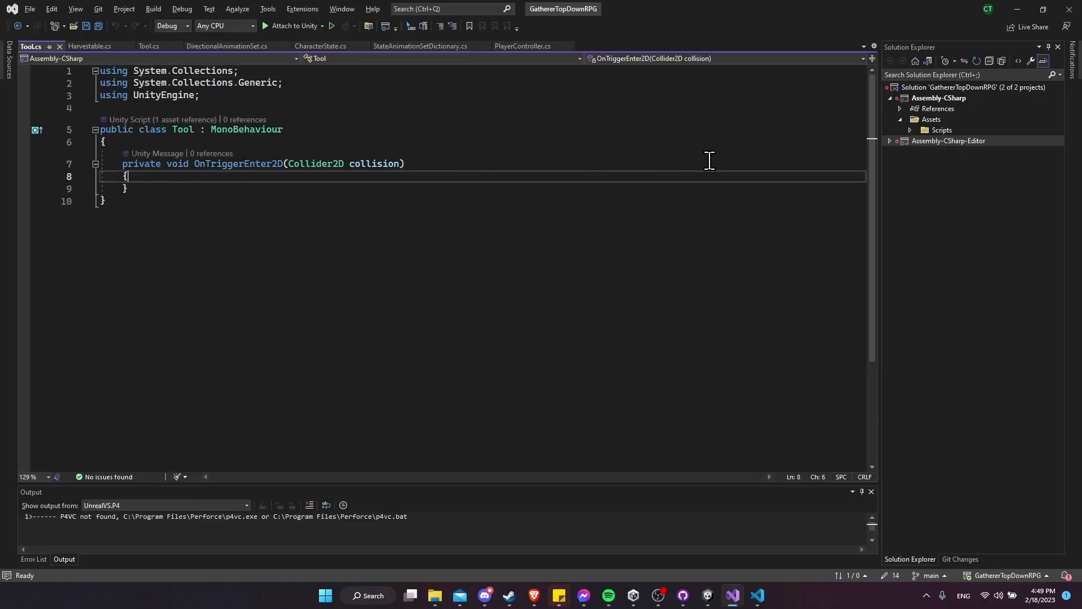
# Step: In OnTriggerEnter2D, declare Harvestable harvestable = collision.GetComponent<Harvestable>(); and save Tool.cs
pyautogui.press('Return')
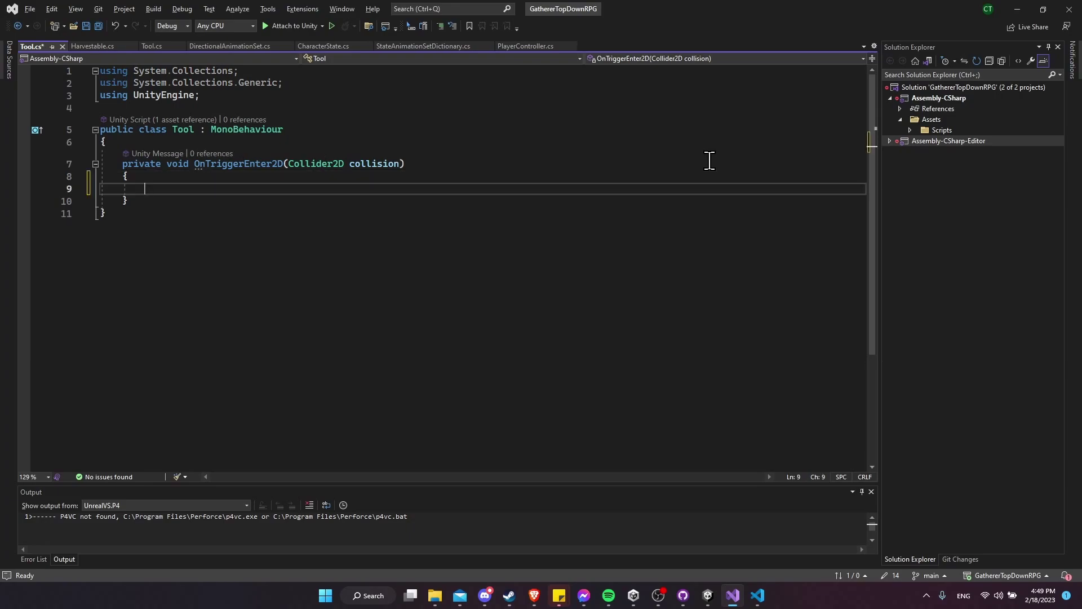
pyautogui.write('Harvestable ')
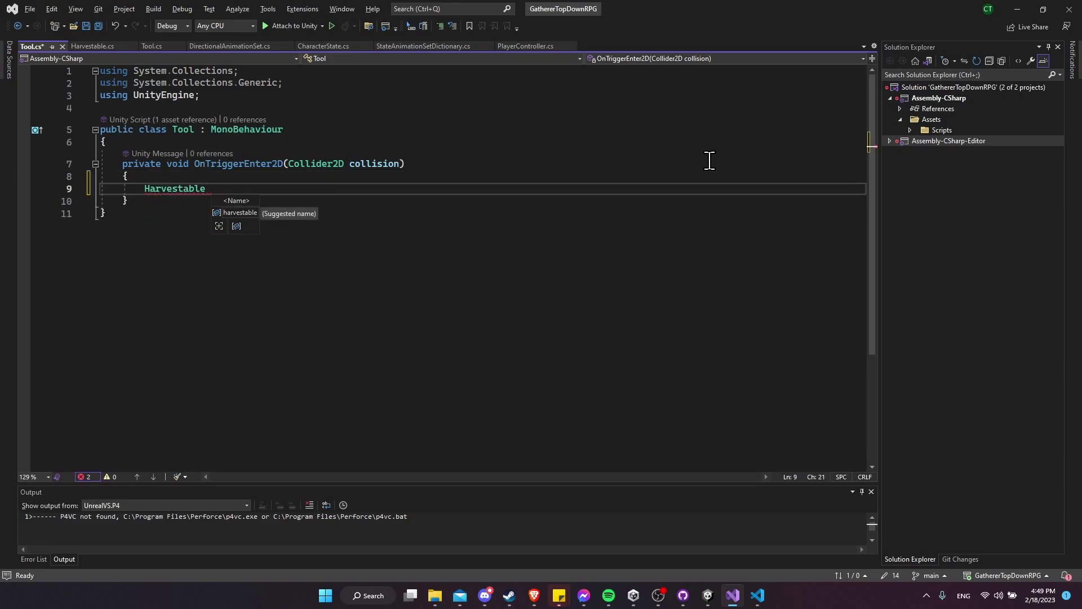
pyautogui.write('harvestable')
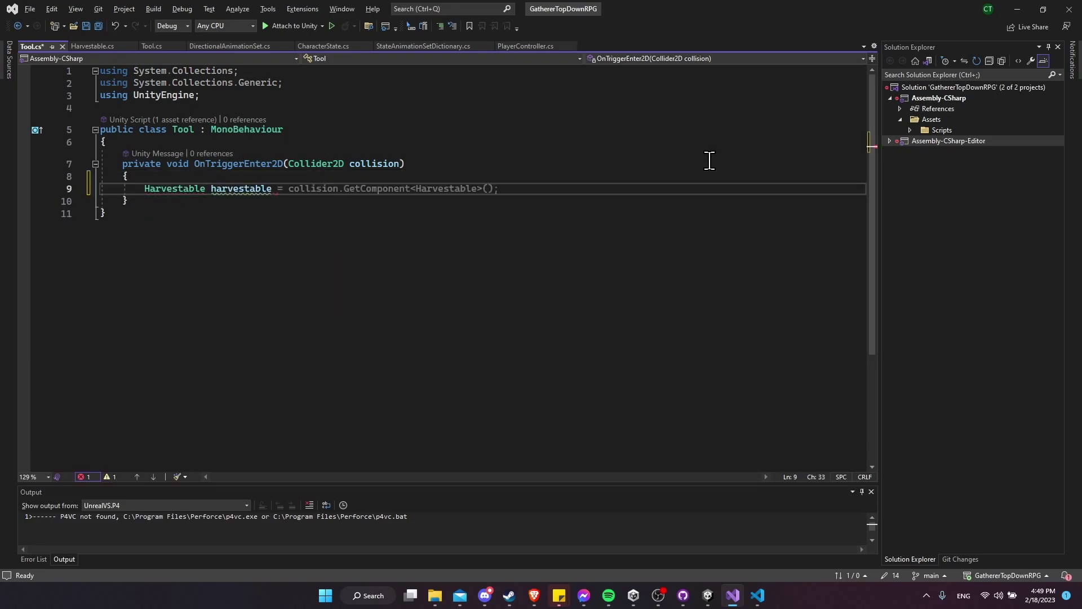
pyautogui.press('Tab')
pyautogui.hotkey('ctrl', 's')
# Step: Below the declaration, add an if (harvestable != null) block with empty braces
pyautogui.press('Return')
pyautogui.press('Return')
pyautogui.write('if')
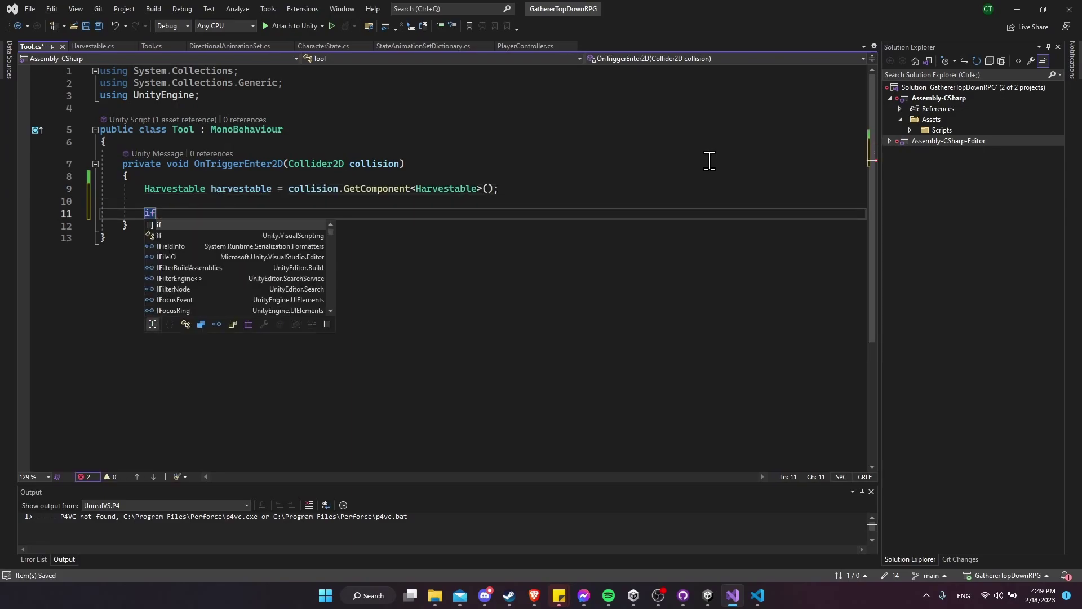
pyautogui.write('(harvestable != null)(')
pyautogui.press('BackSpace')
pyautogui.press('BackSpace')
pyautogui.press('BackSpace')
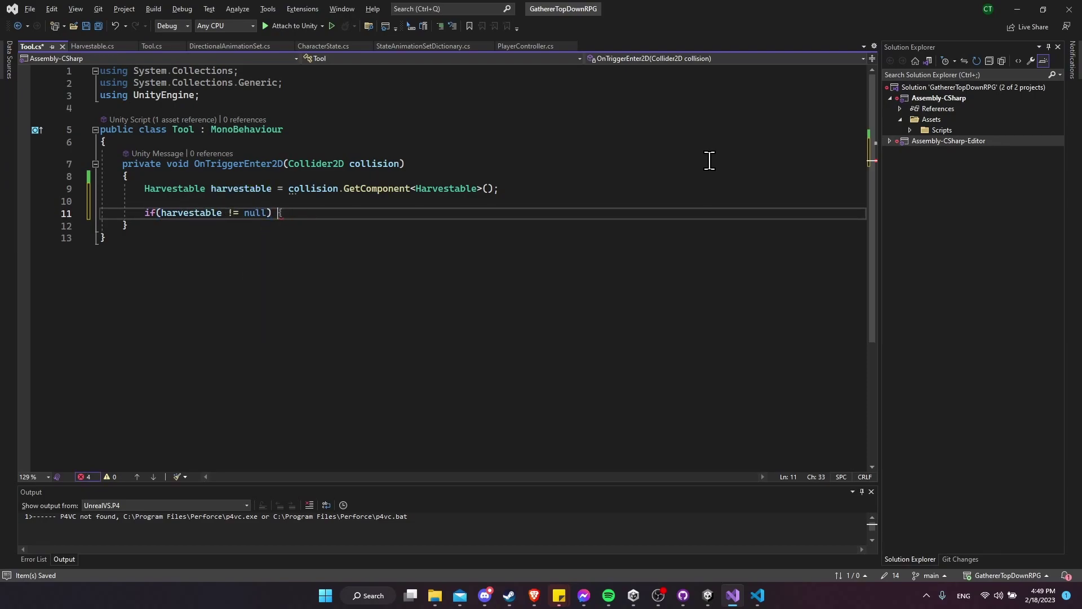
pyautogui.write('{')
pyautogui.press('Return')
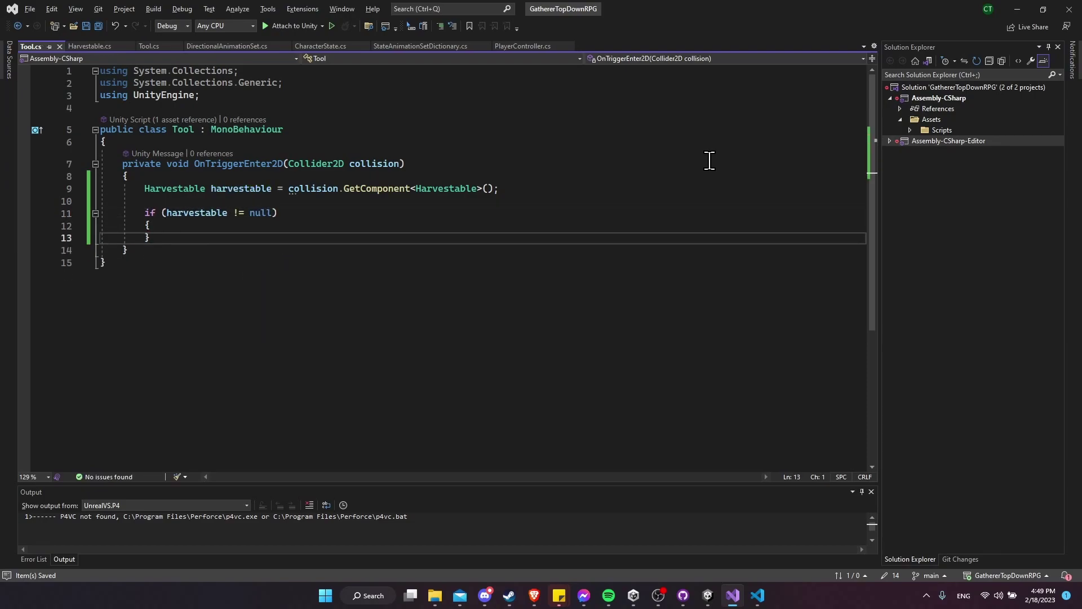
# Step: Call harvestable.Harvest(); inside the null-check block and save the script
pyautogui.press('Return')
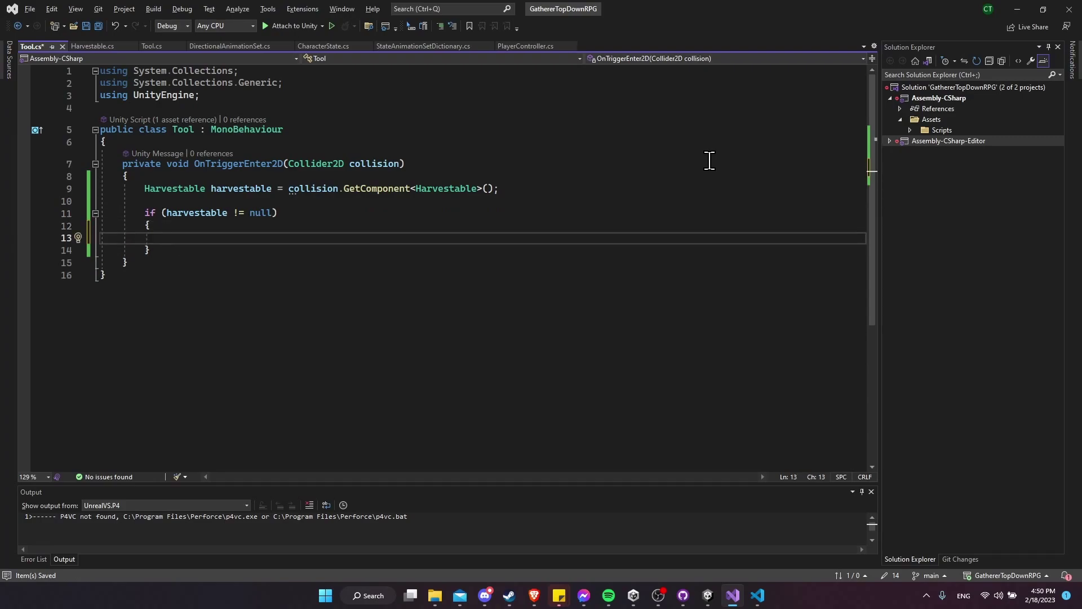
pyautogui.write('harvest')
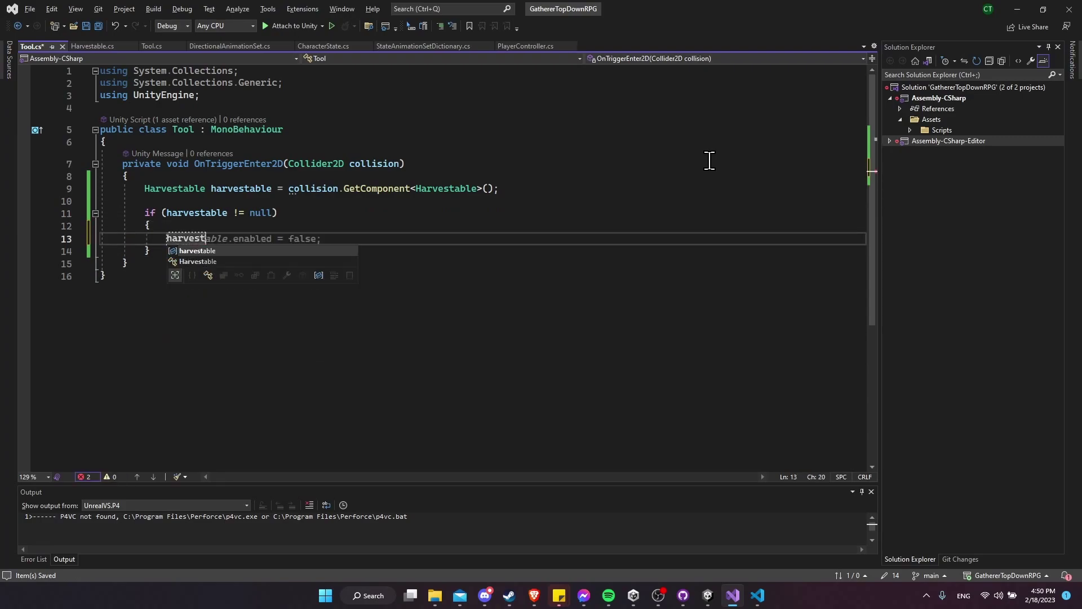
pyautogui.write('able.H')
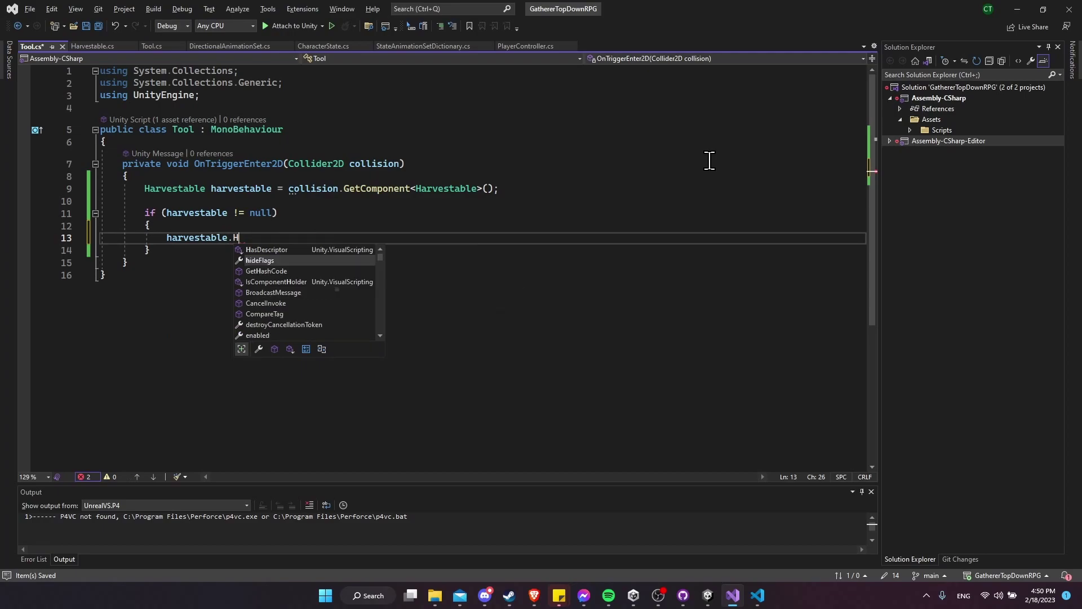
pyautogui.write('arvest();')
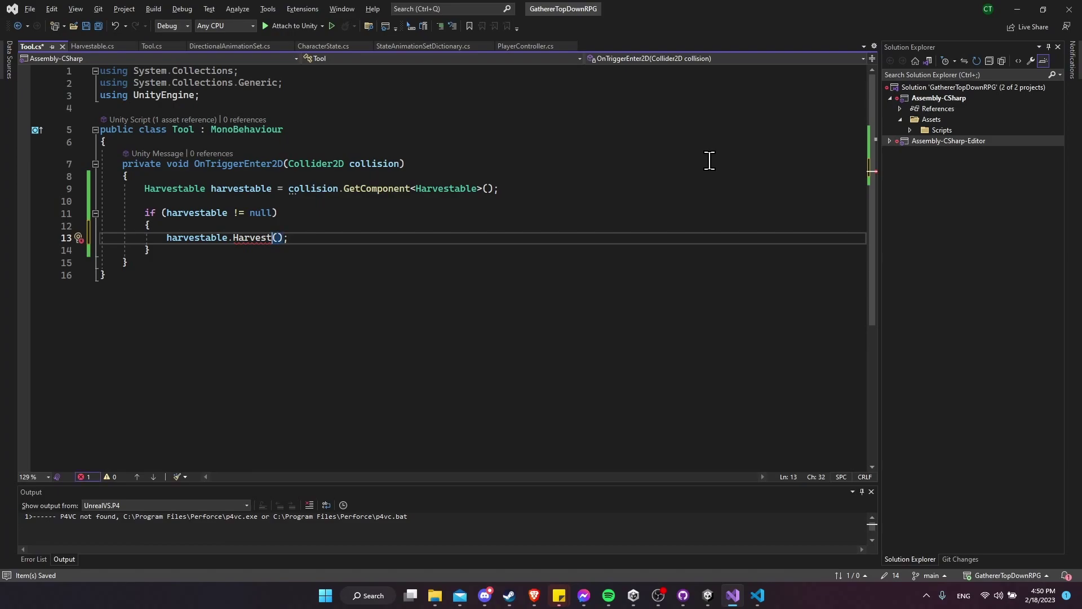
pyautogui.press('Up')
pyautogui.press('Up')
pyautogui.press('Down')
pyautogui.press('Down')
pyautogui.hotkey('ctrl', 's')
# Step: Generate the missing Harvest method in the Harvestable class, change its access modifier to public, and save Harvestable.cs
pyautogui.click(260, 238)
pyautogui.hotkey('ctrl', '.')
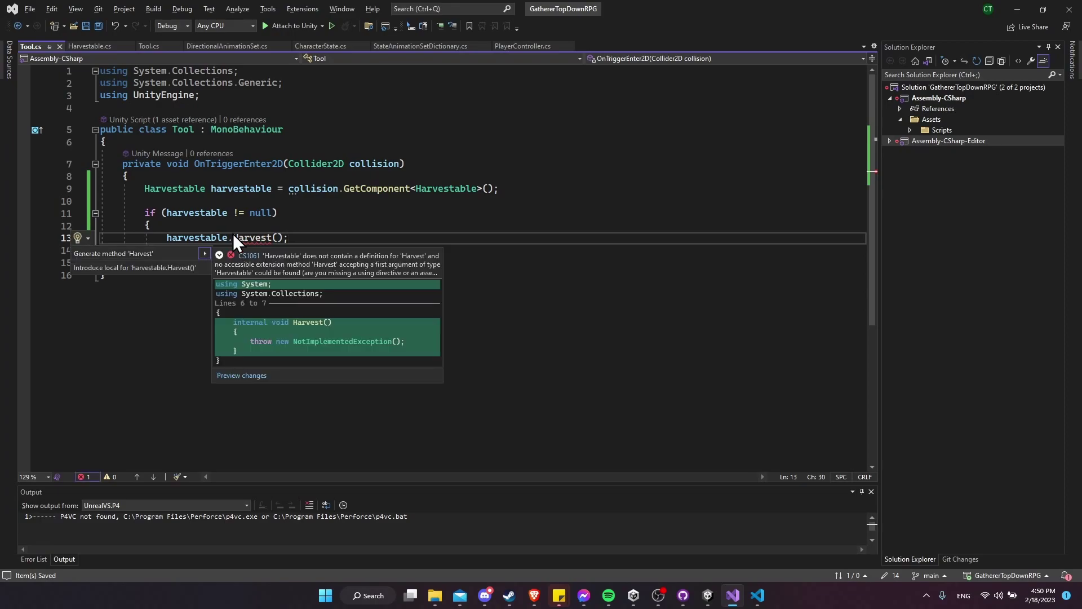
pyautogui.click(167, 251)
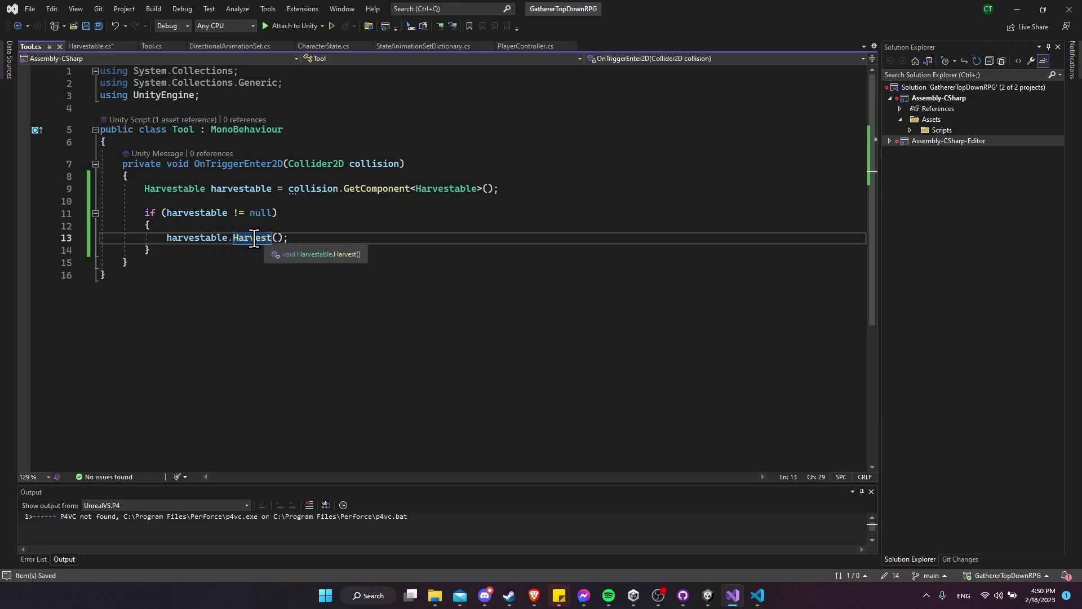
pyautogui.rightClick(256, 237)
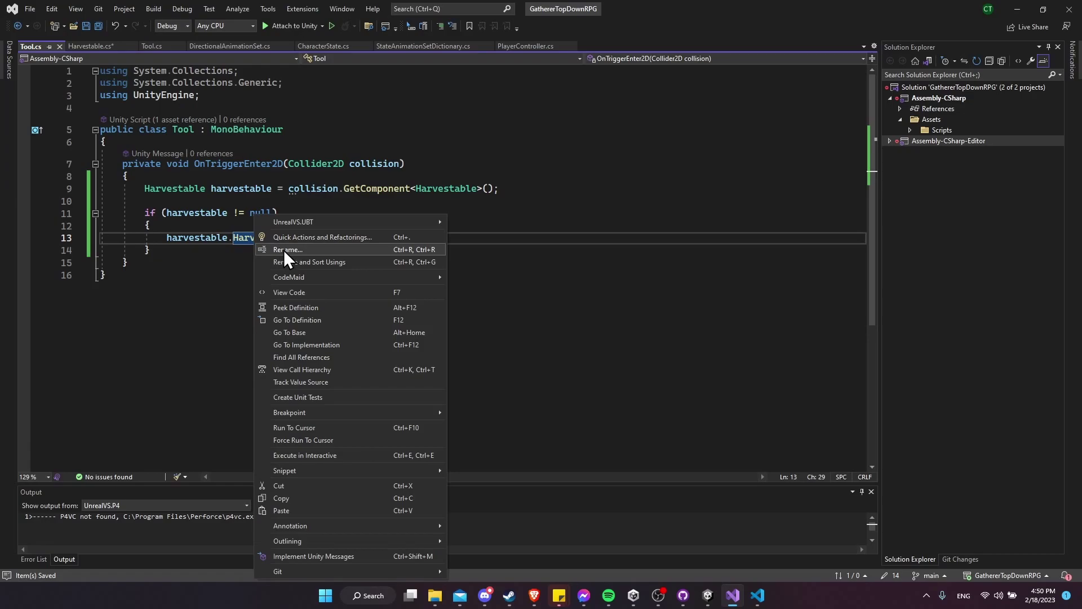
pyautogui.click(306, 319)
pyautogui.doubleClick(160, 169)
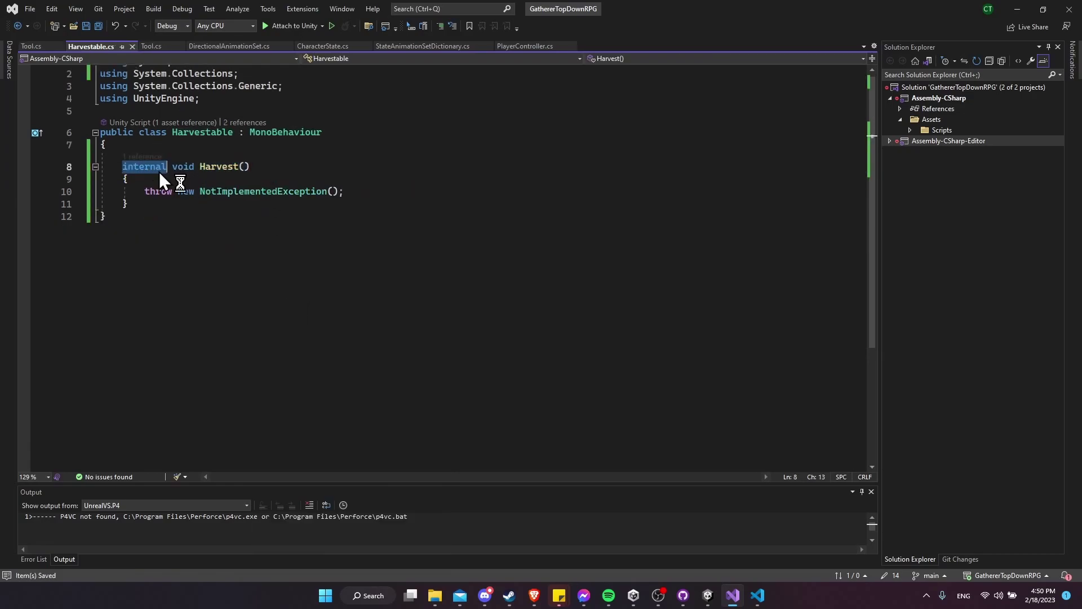
pyautogui.write('public')
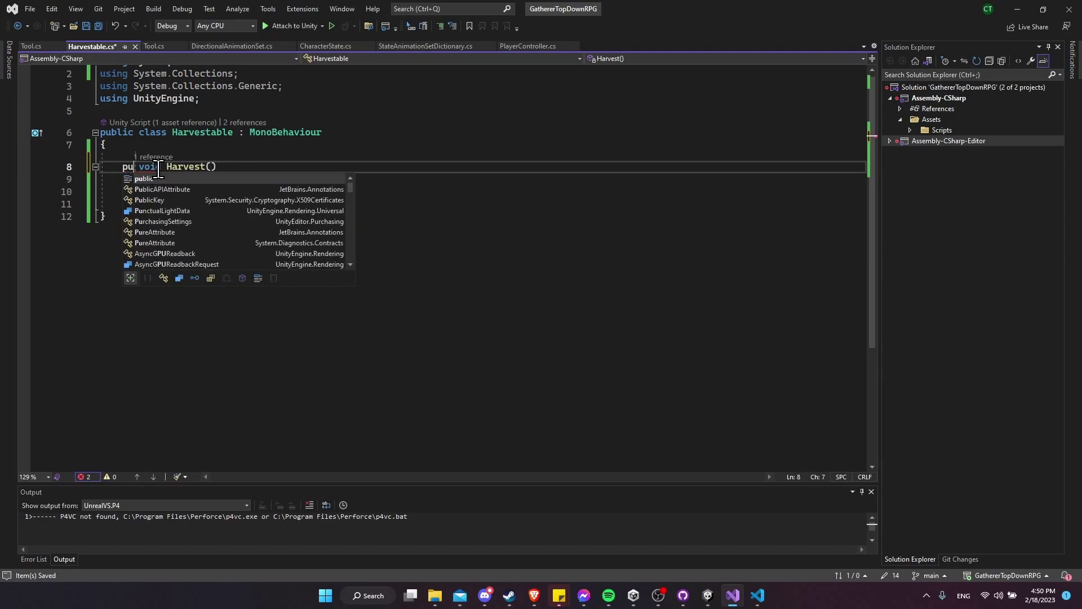
pyautogui.hotkey('ctrl', 's')
# Step: Replace the NotImplementedException line in Harvest() with Destroy(gameObject); and save the script
pyautogui.moveTo(352, 192); pyautogui.dragTo(145, 196)
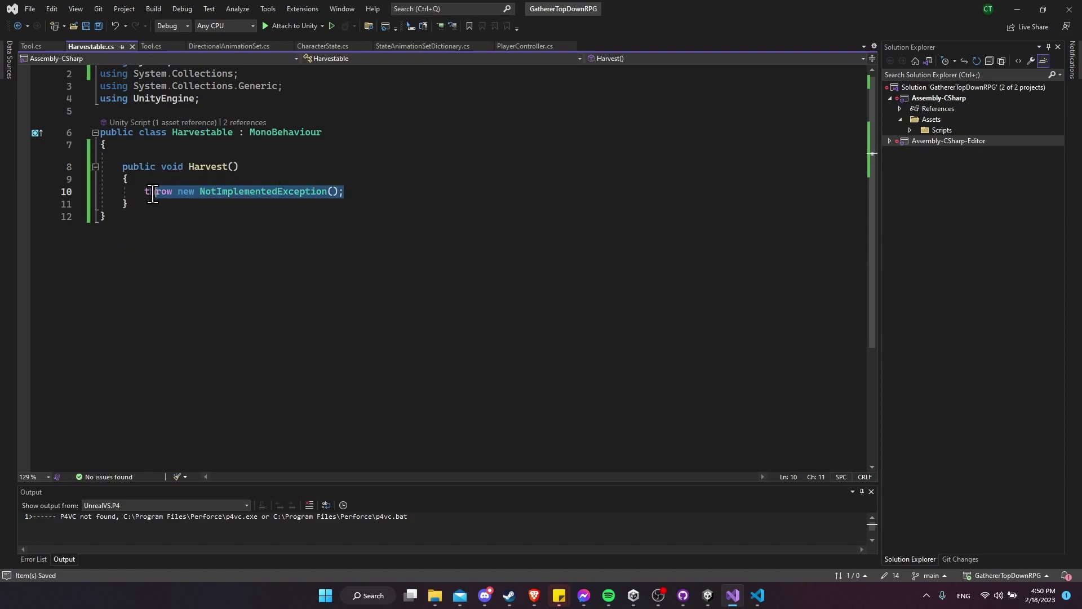
pyautogui.hotkey('ctrl', 'x')
pyautogui.hotkey('ctrl', 'x')
pyautogui.click(211, 181)
pyautogui.press('Return')
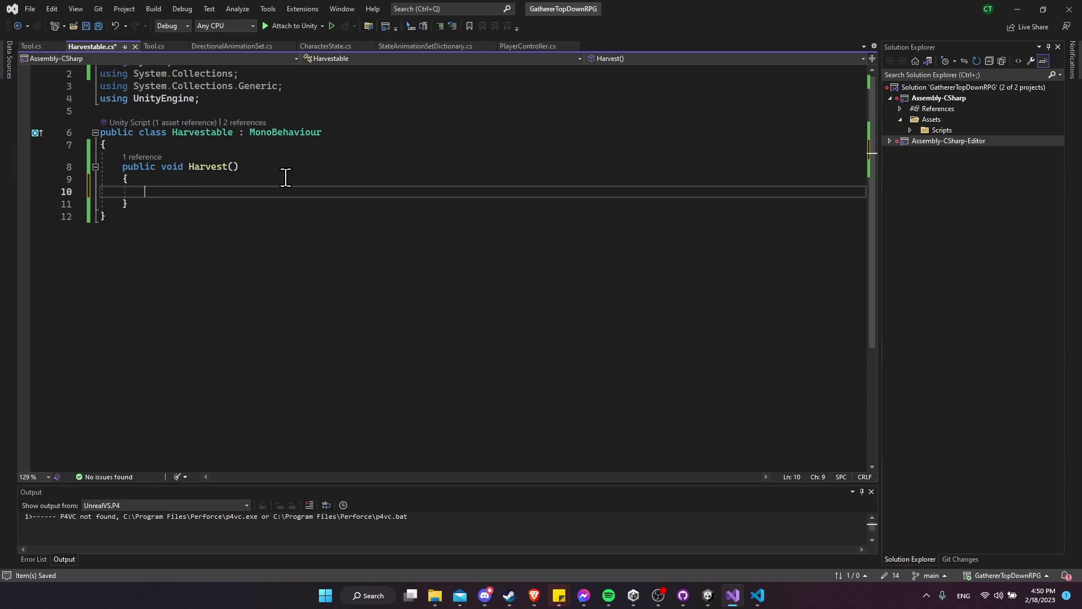
pyautogui.write('Destroy(gameb')
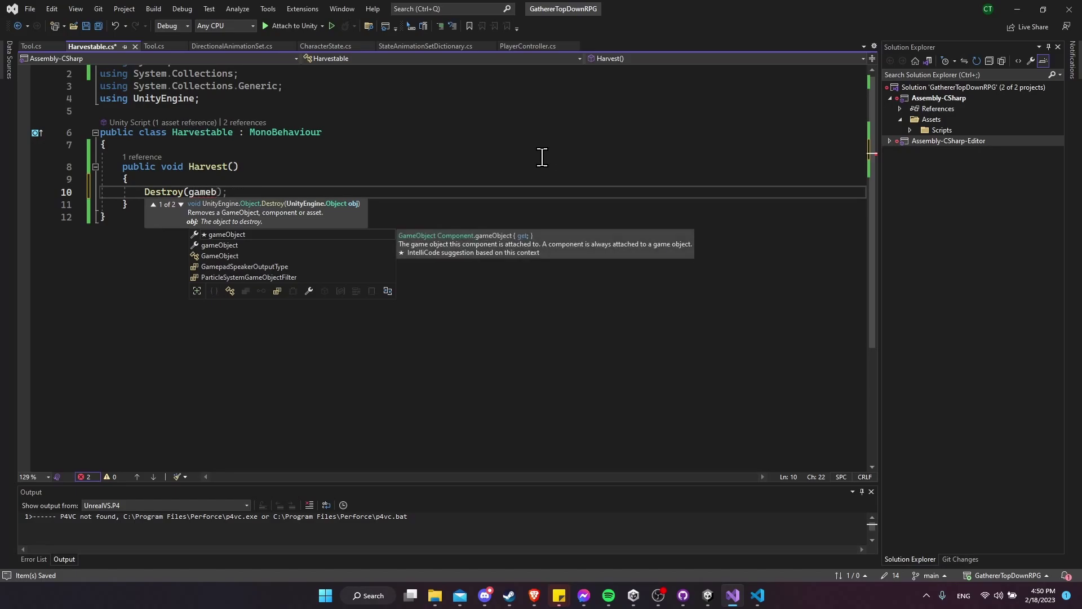
pyautogui.press('Down')
pyautogui.press('Tab')
pyautogui.hotkey('ctrl', 's')
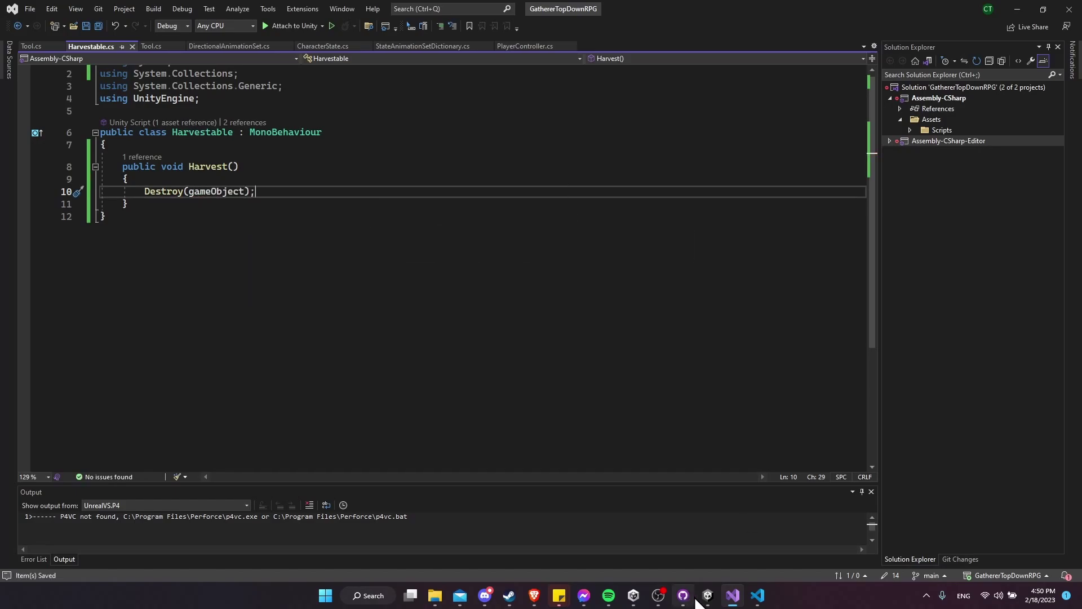
# Step: Switch to Unity and play-test the scene by walking to the pine tree and using the axe on it, then end the test
pyautogui.moveTo(707, 599)
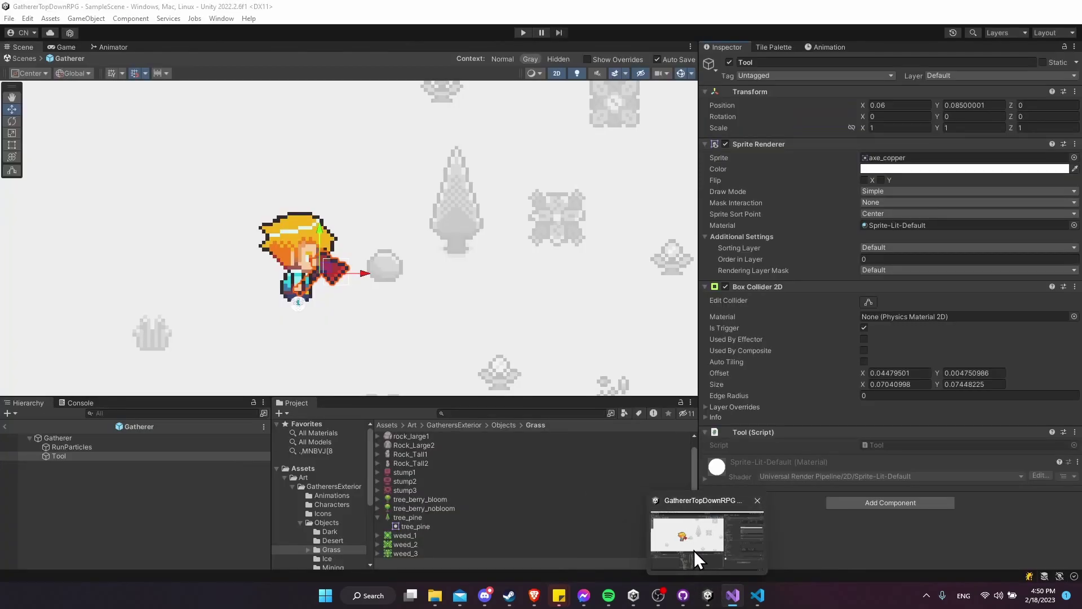
pyautogui.click(695, 550)
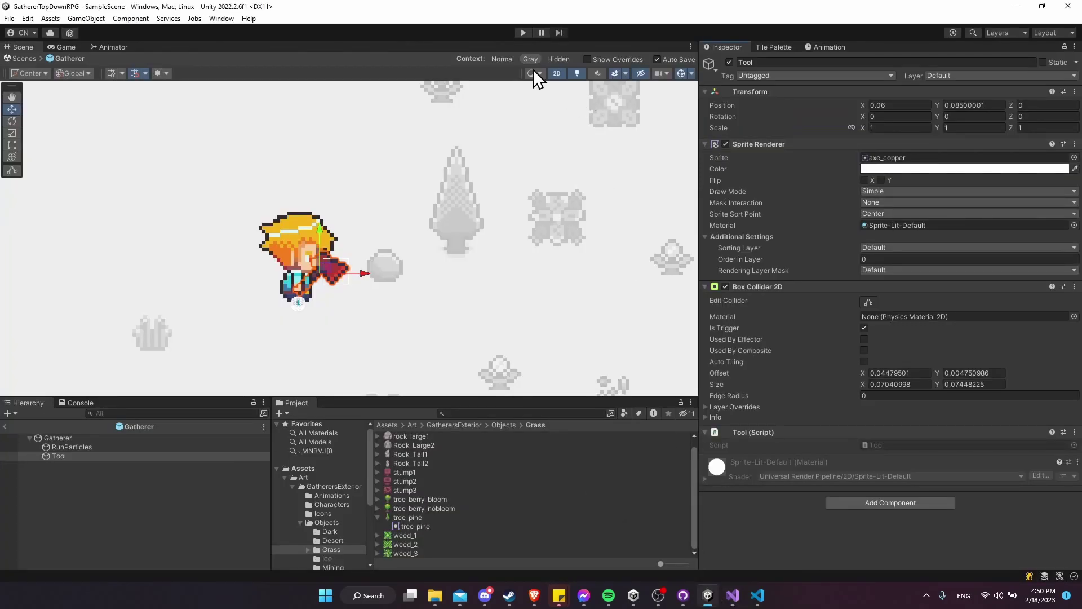
pyautogui.click(523, 32)
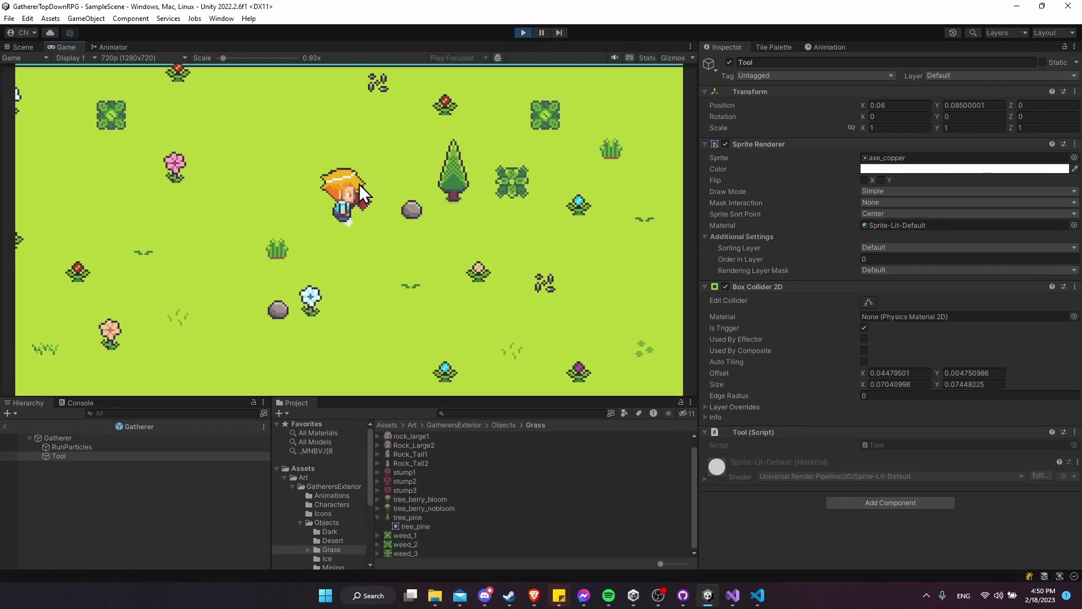
pyautogui.press('w')
pyautogui.press('s')
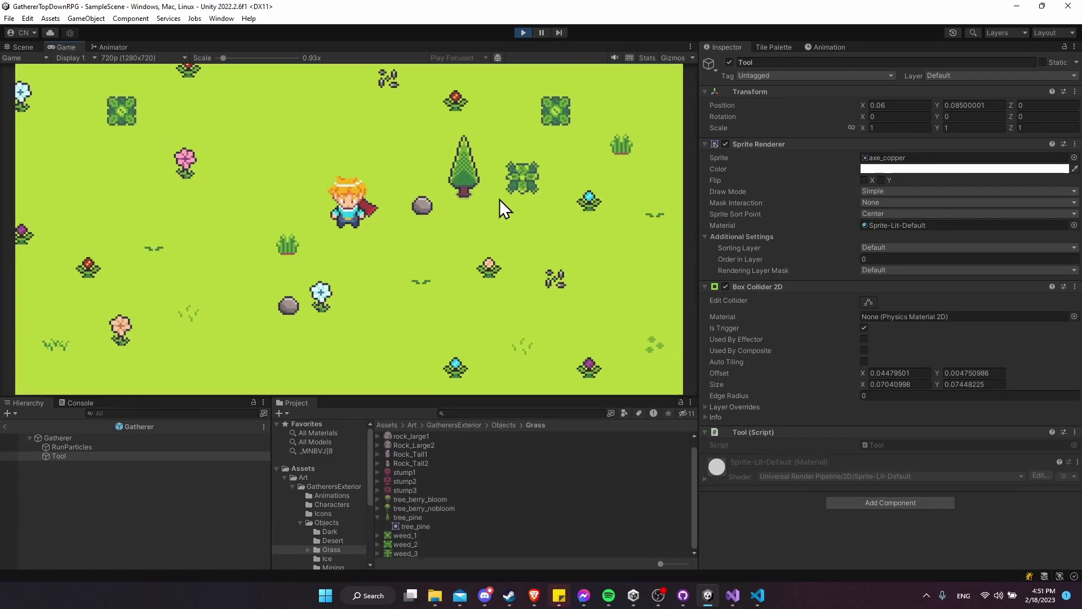
pyautogui.press('w')
pyautogui.press('w')
pyautogui.press('d')
pyautogui.click(486, 255)
pyautogui.press('s')
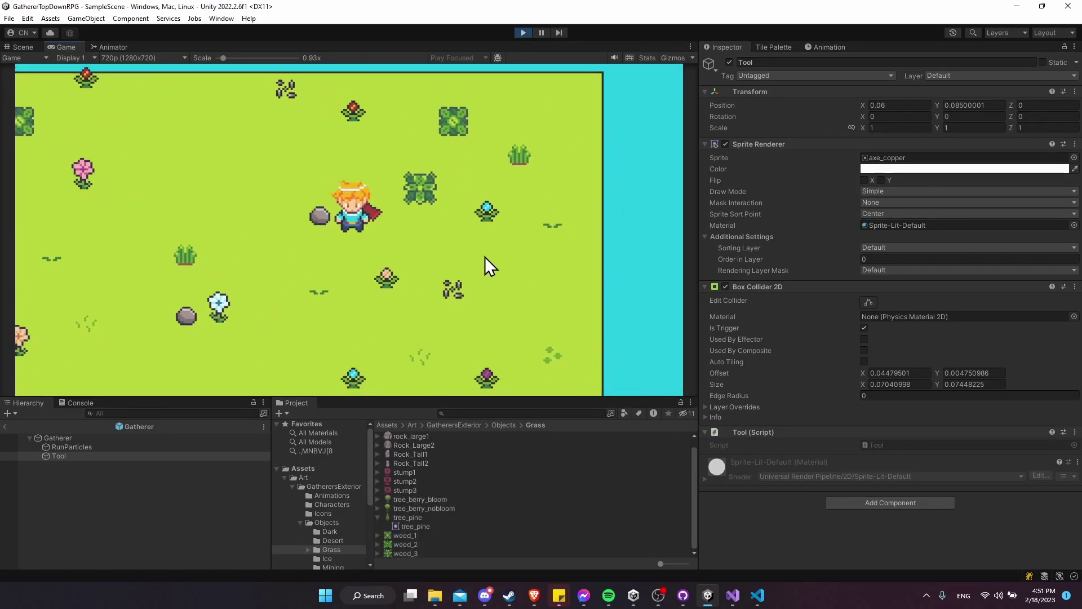
pyautogui.click(524, 33)
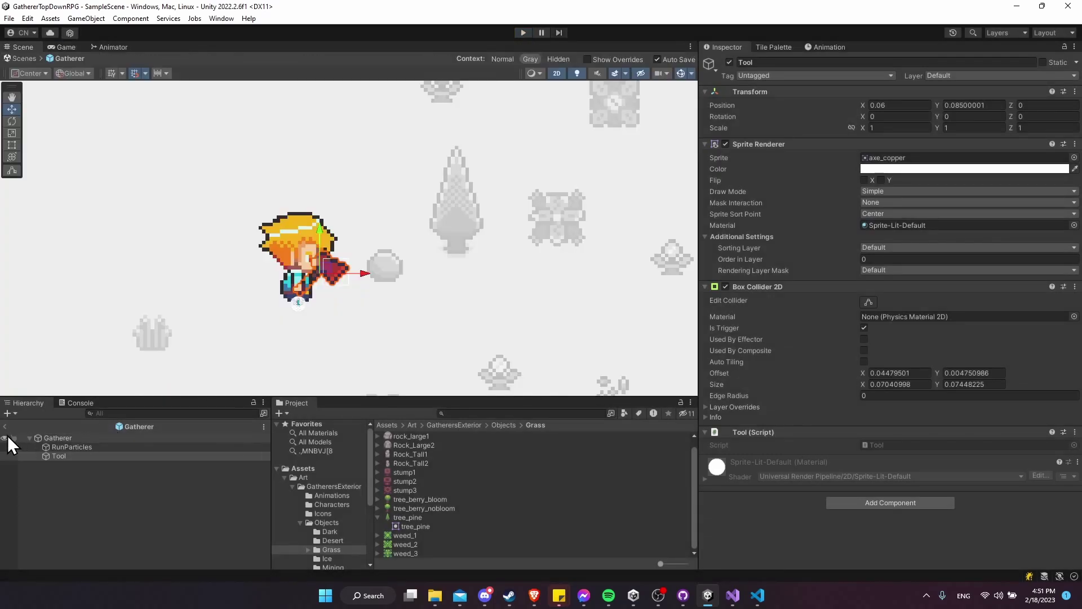
# Step: Return from the Gatherer prefab to the scene, duplicate tree_pine three times, and spread the copies around the Gatherer
pyautogui.scroll(-3, 302, 270)
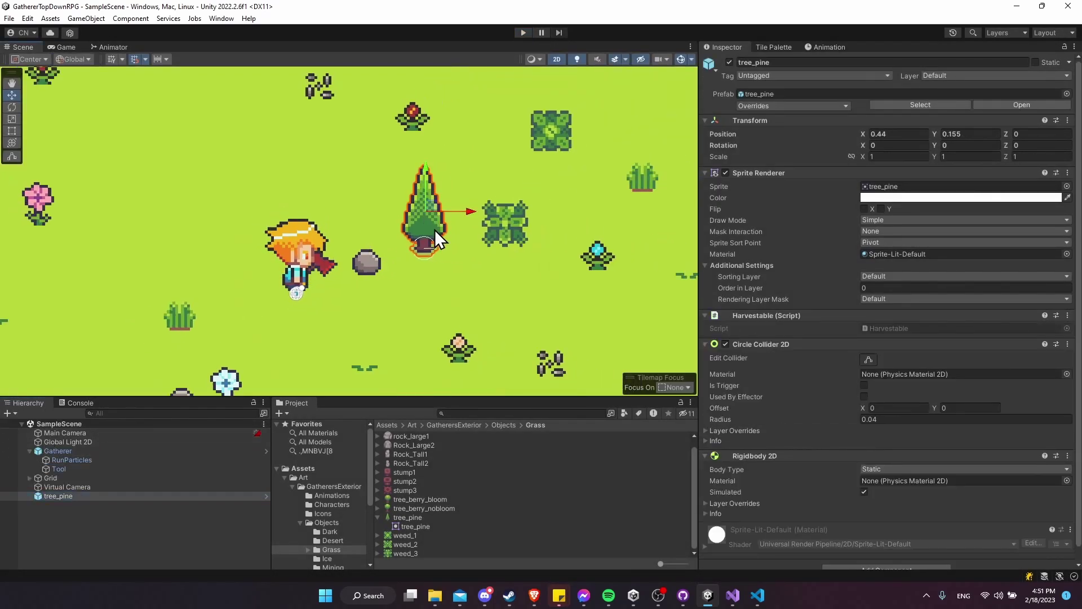
pyautogui.scroll(-2, 421, 226)
pyautogui.hotkey('ctrl', 'd')
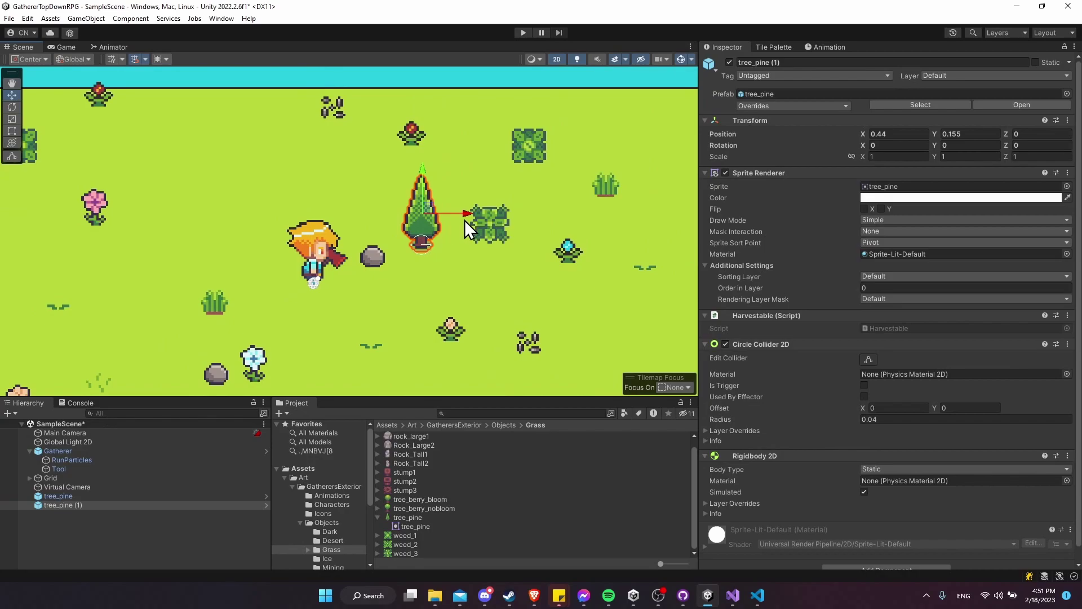
pyautogui.hotkey('ctrl', 'd')
pyautogui.moveTo(459, 216); pyautogui.dragTo(257, 201)
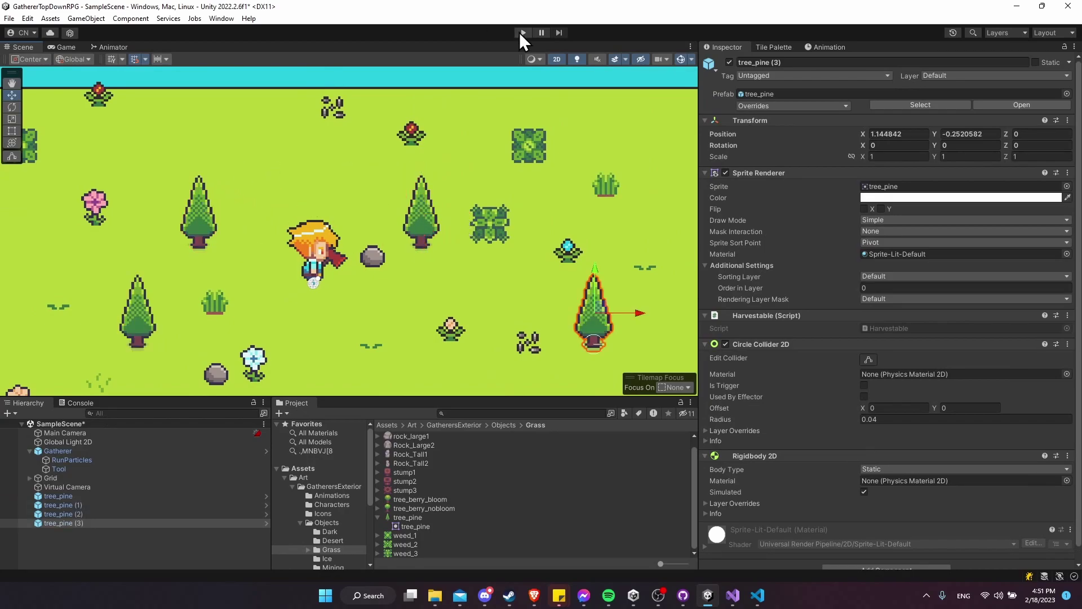
# Step: Play-test the scene by walking the Gatherer to each of the four pine trees and harvesting them with the axe
pyautogui.click(522, 33)
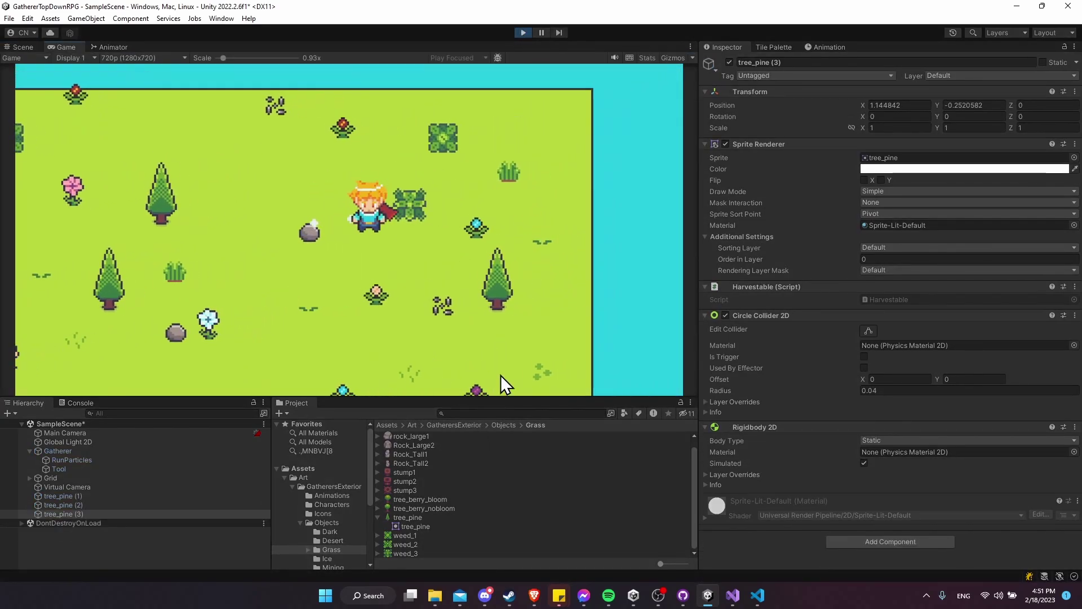
pyautogui.press('s')
pyautogui.press('d')
pyautogui.press('a')
pyautogui.press('w')
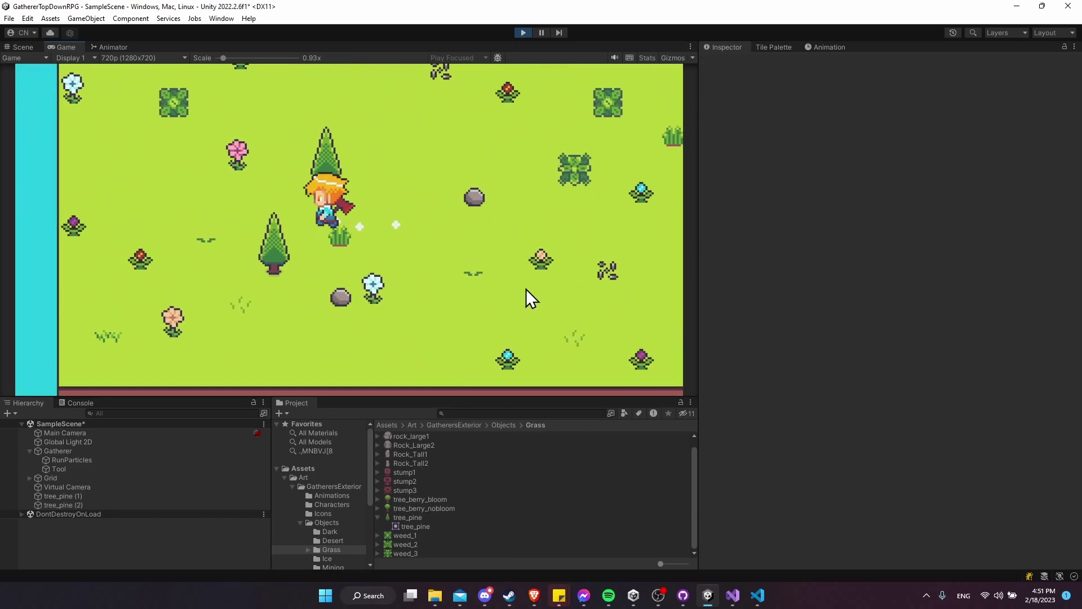
pyautogui.press('a')
pyautogui.press('s')
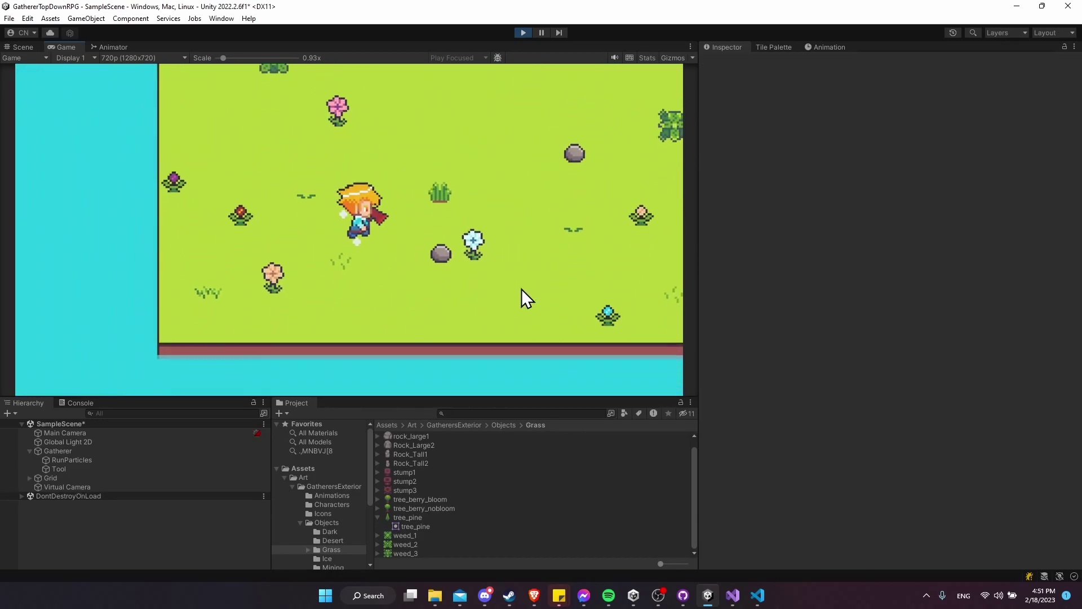
pyautogui.press('d')
pyautogui.press('w')
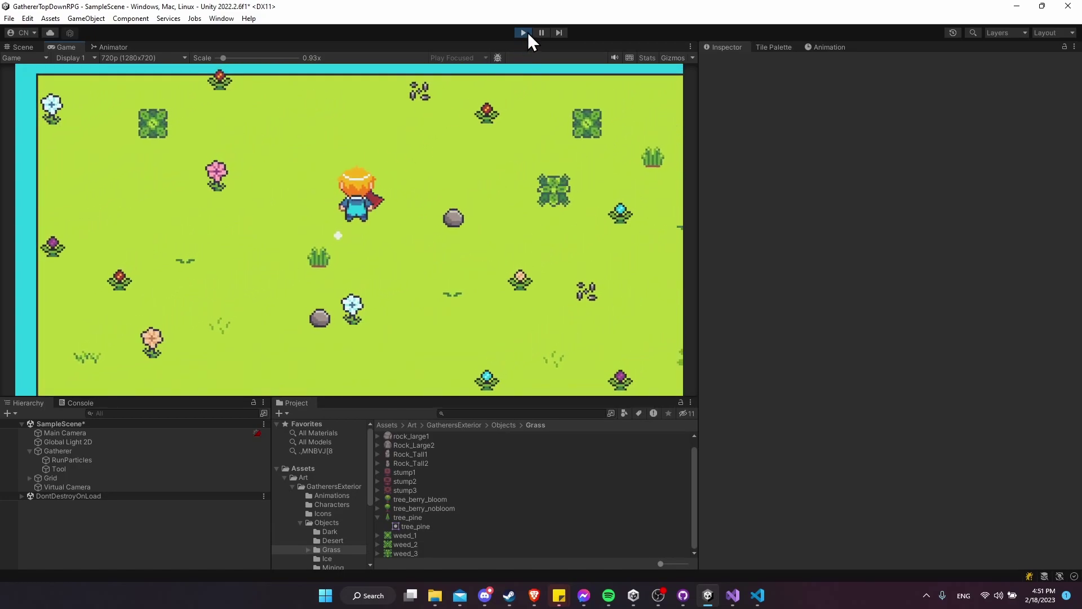
pyautogui.press('d')
pyautogui.press('w')
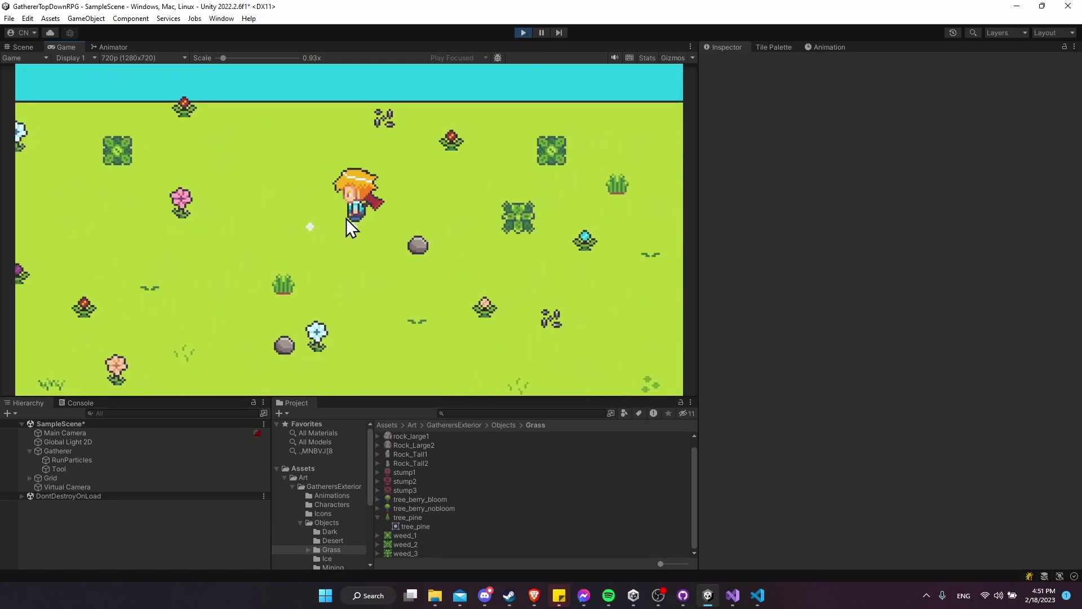
pyautogui.press('s')
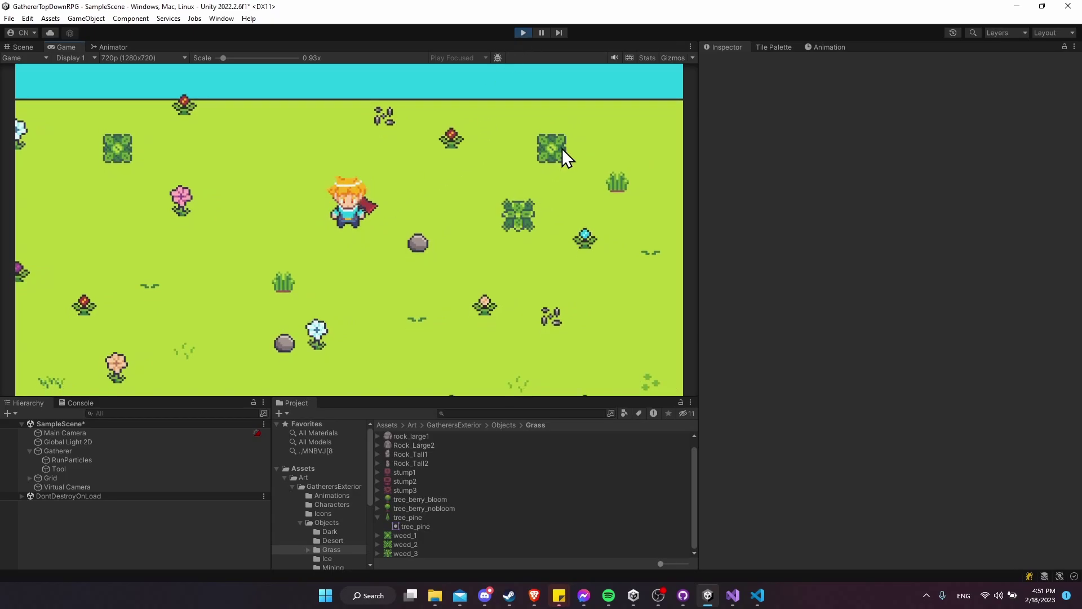